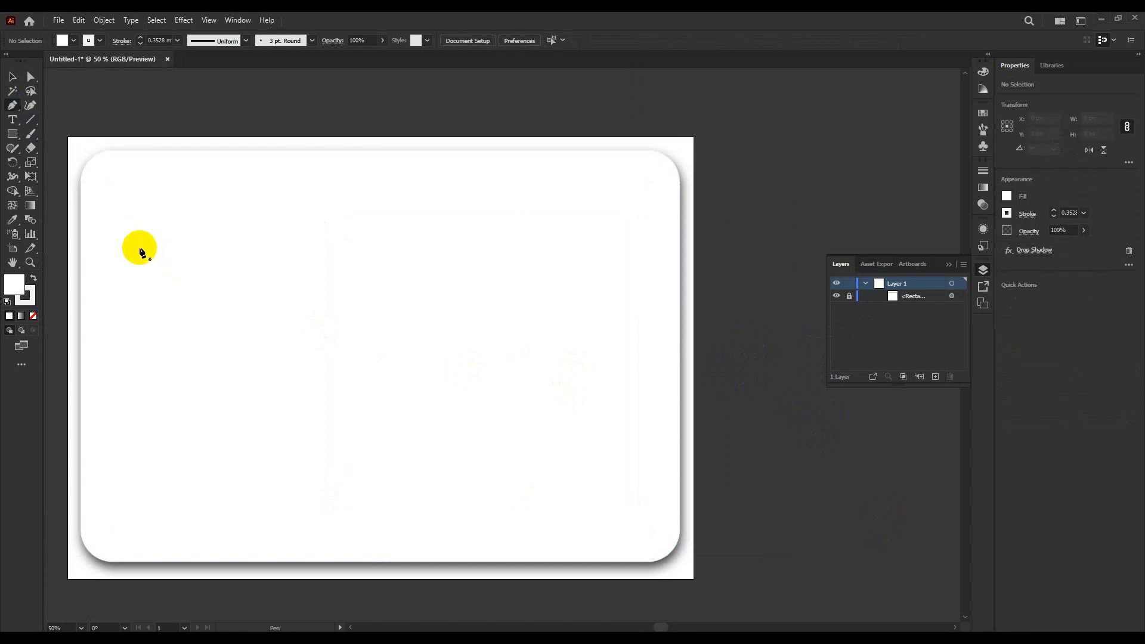
Step: Show the rulers and draw a slightly rising straight line about 1006 px wide and 93 px high across the upper part of the card
{"action": "key", "text": "ctrl+r"}
{"action": "scroll", "coordinate": [564, 269], "scroll_direction": "down", "scroll_amount": 1}
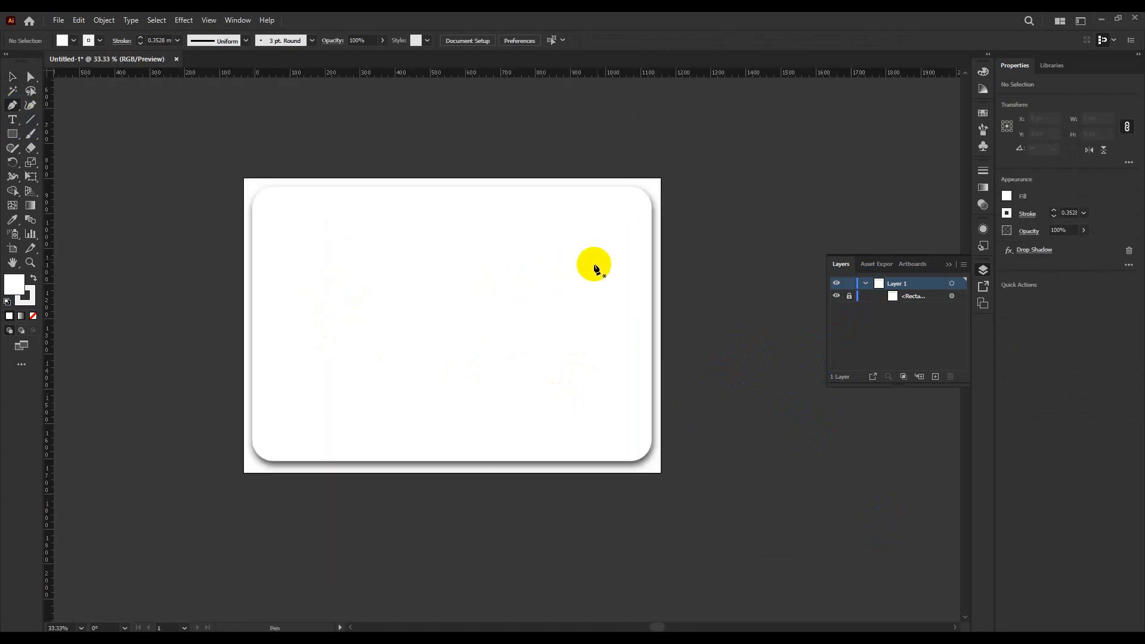
{"action": "scroll", "coordinate": [370, 228], "scroll_direction": "up", "scroll_amount": 1}
{"action": "left_click", "coordinate": [228, 300]}
{"action": "left_click", "coordinate": [757, 251]}
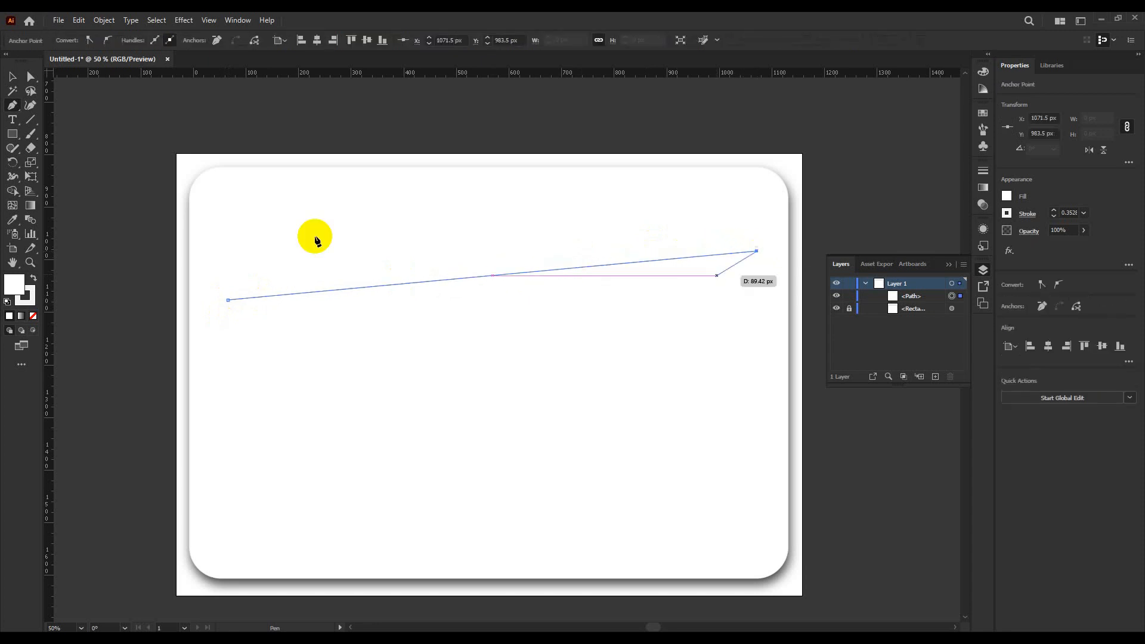
{"action": "key", "text": "v"}
{"action": "left_click", "coordinate": [13, 106]}
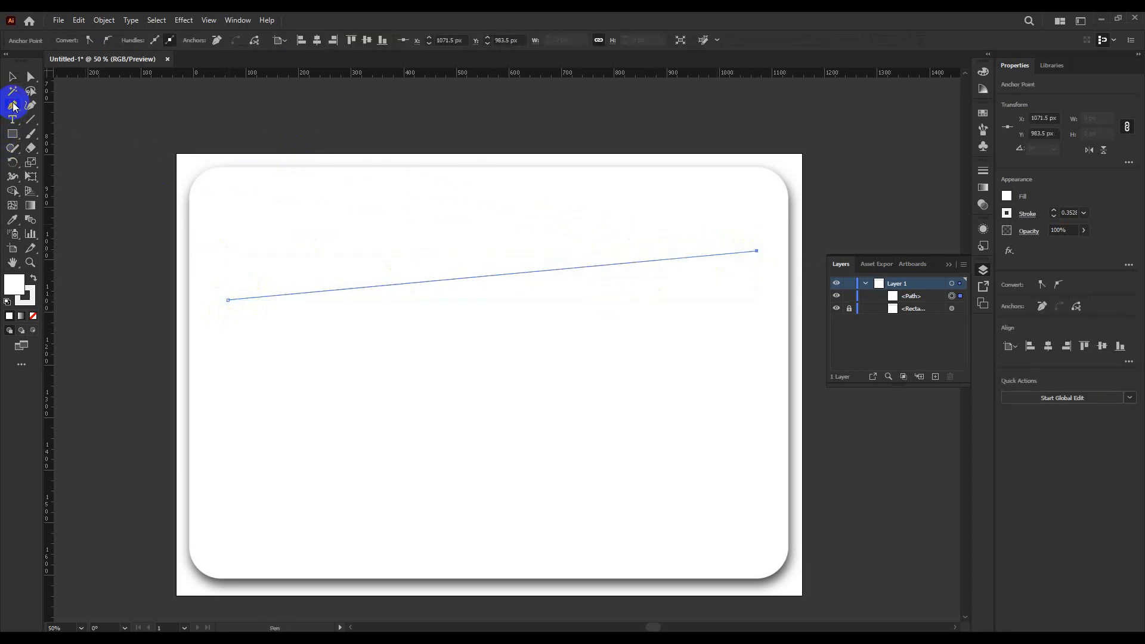
{"action": "left_click", "coordinate": [12, 77]}
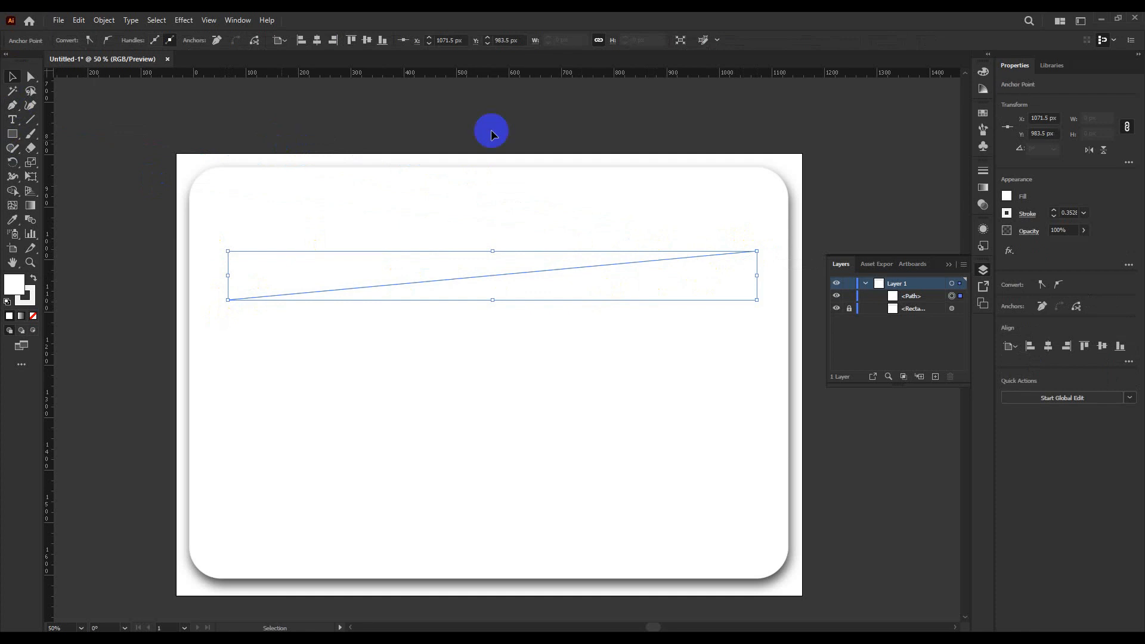
Step: Give the slanted line a black stroke with a weight of 1 mm
{"action": "left_click", "coordinate": [358, 283]}
{"action": "left_click", "coordinate": [360, 286]}
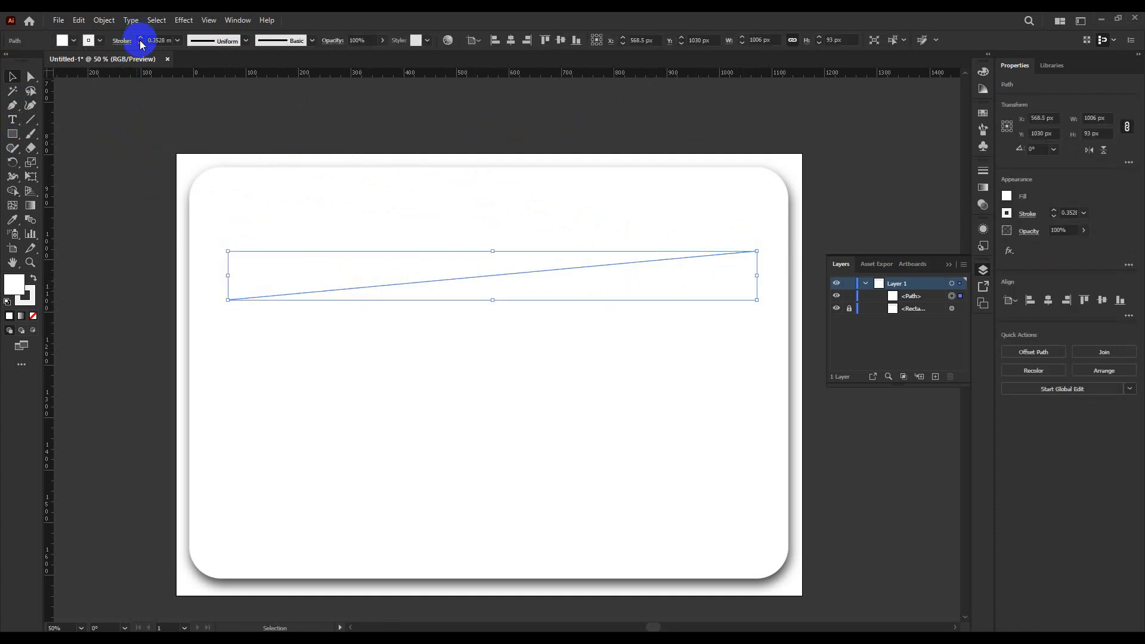
{"action": "left_click", "coordinate": [88, 40]}
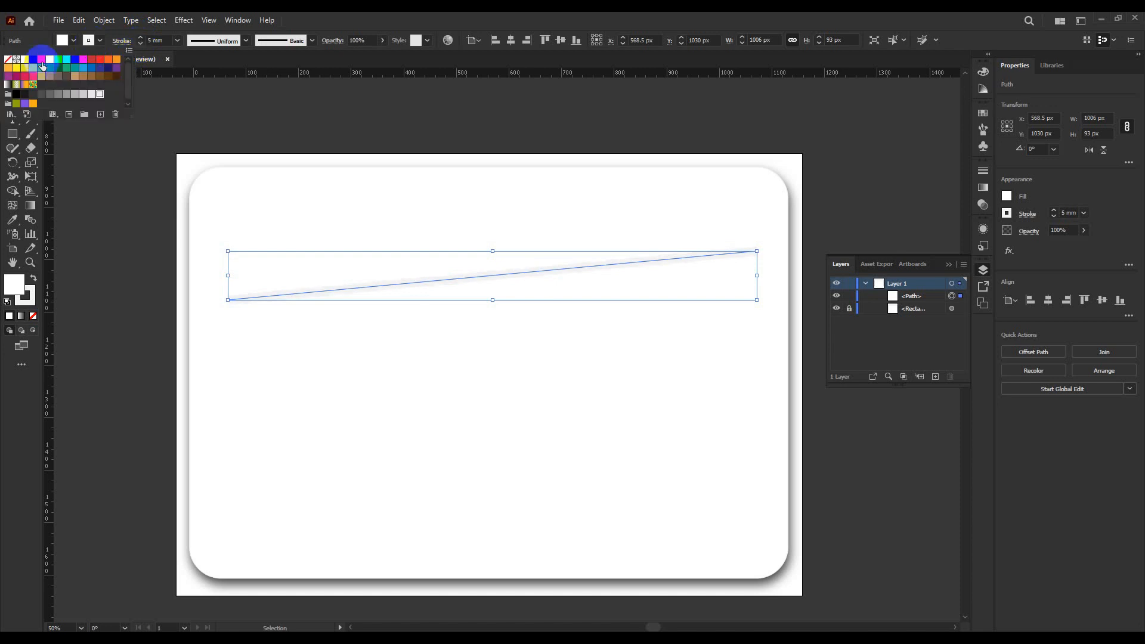
{"action": "left_click", "coordinate": [32, 59]}
{"action": "left_click", "coordinate": [141, 46]}
{"action": "left_click", "coordinate": [141, 46]}
{"action": "left_click", "coordinate": [141, 46]}
{"action": "left_click", "coordinate": [141, 46]}
{"action": "left_click", "coordinate": [141, 46]}
Step: Apply the Dashed Line 1.1 brush from the Borders_Dashed brush library to the slanted line
{"action": "left_click", "coordinate": [244, 42]}
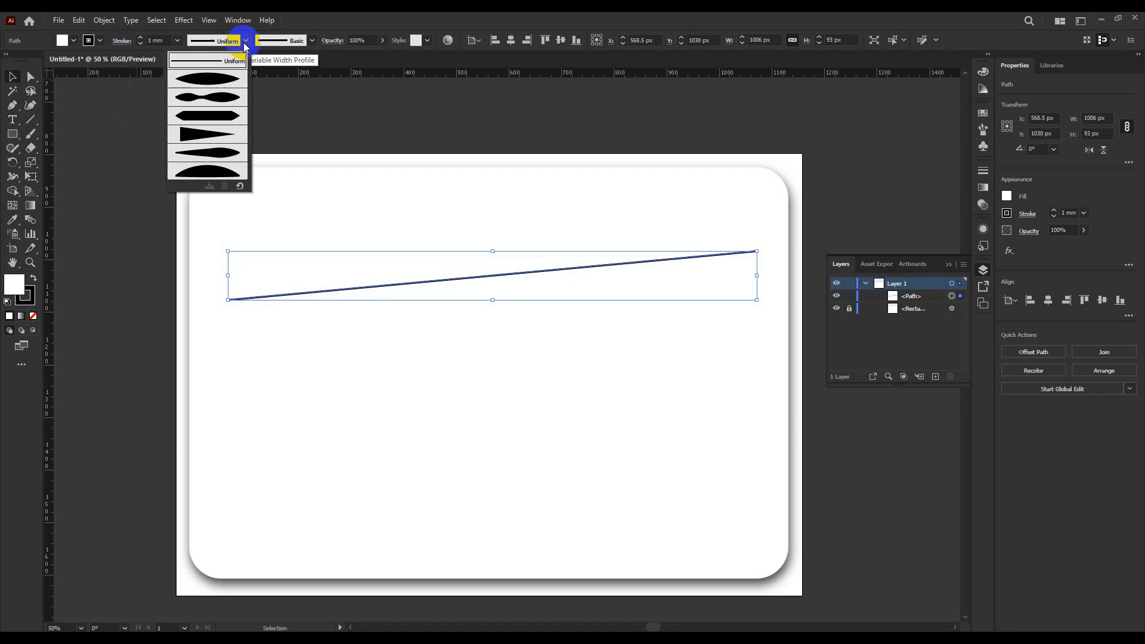
{"action": "left_click", "coordinate": [311, 40]}
{"action": "scroll", "coordinate": [253, 112], "scroll_direction": "down", "scroll_amount": 1}
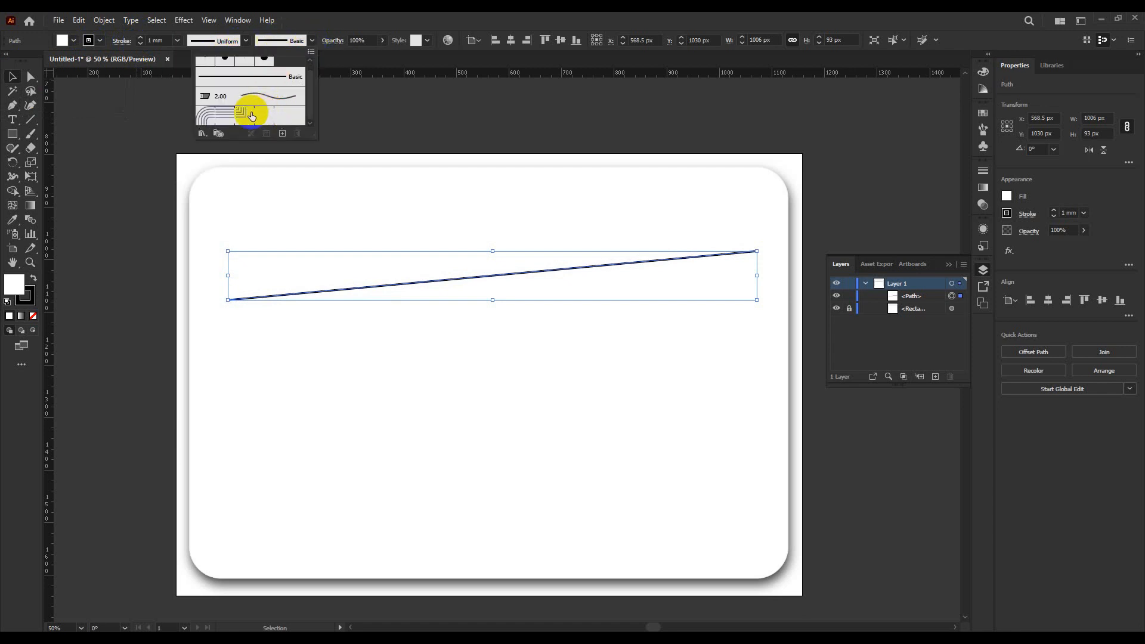
{"action": "scroll", "coordinate": [250, 90], "scroll_direction": "up", "scroll_amount": 1}
{"action": "left_click", "coordinate": [202, 133]}
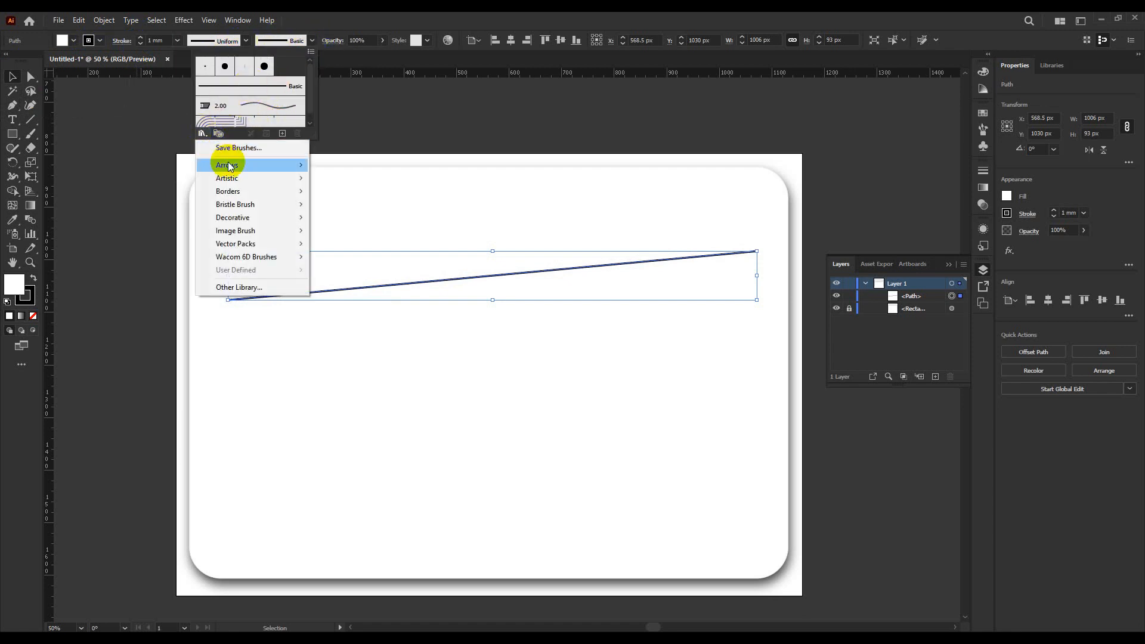
{"action": "mouse_move", "coordinate": [233, 167]}
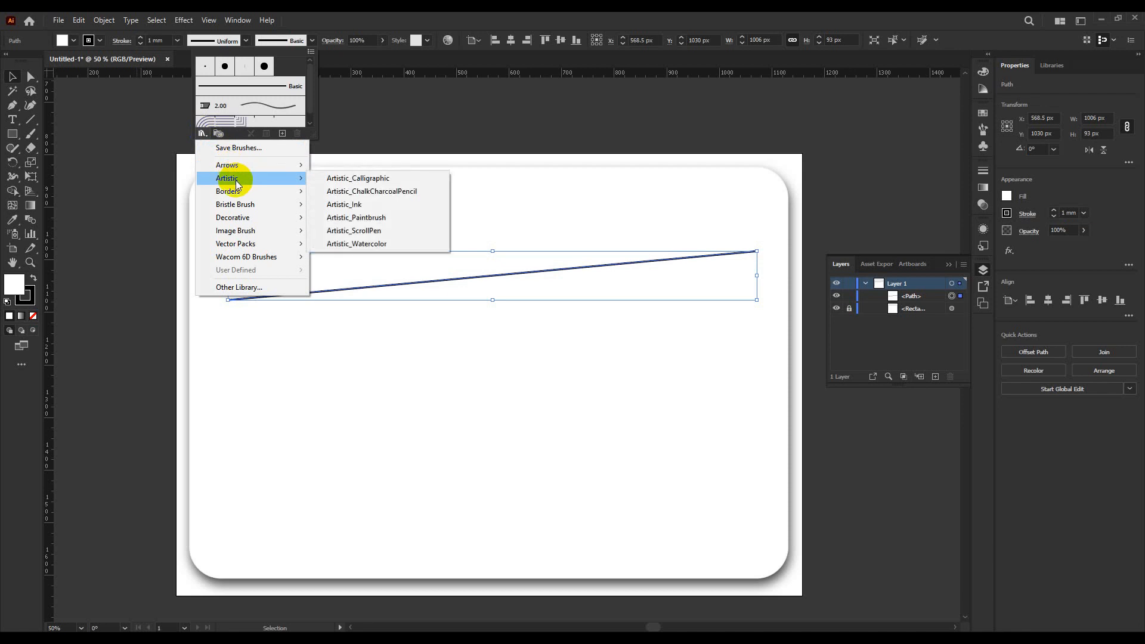
{"action": "mouse_move", "coordinate": [241, 191]}
{"action": "left_click", "coordinate": [338, 192]}
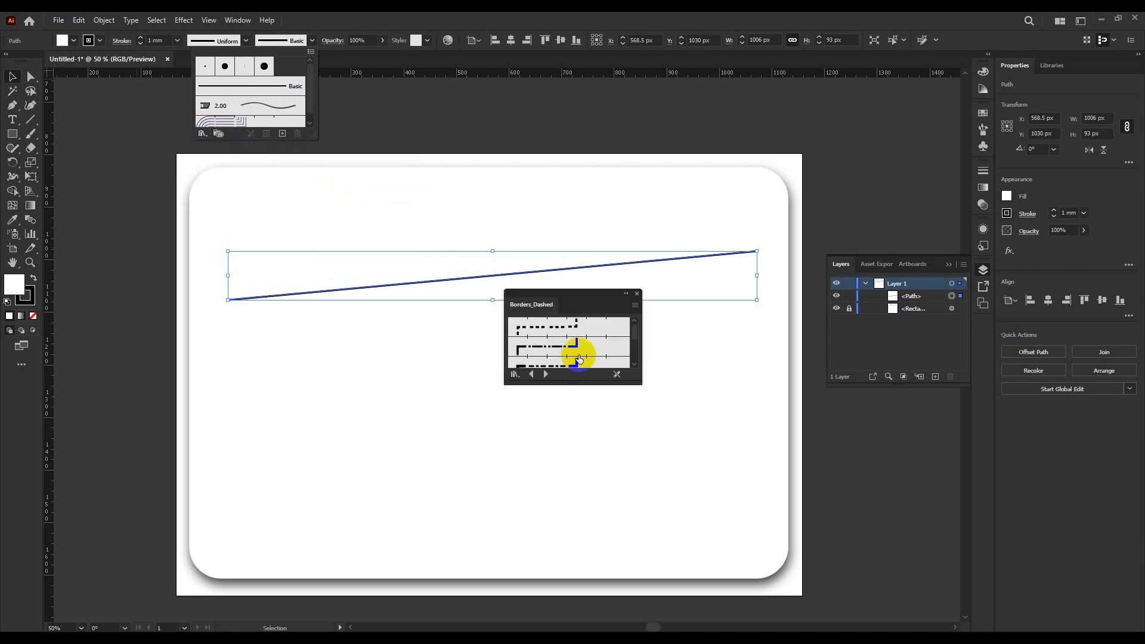
{"action": "left_click", "coordinate": [577, 328]}
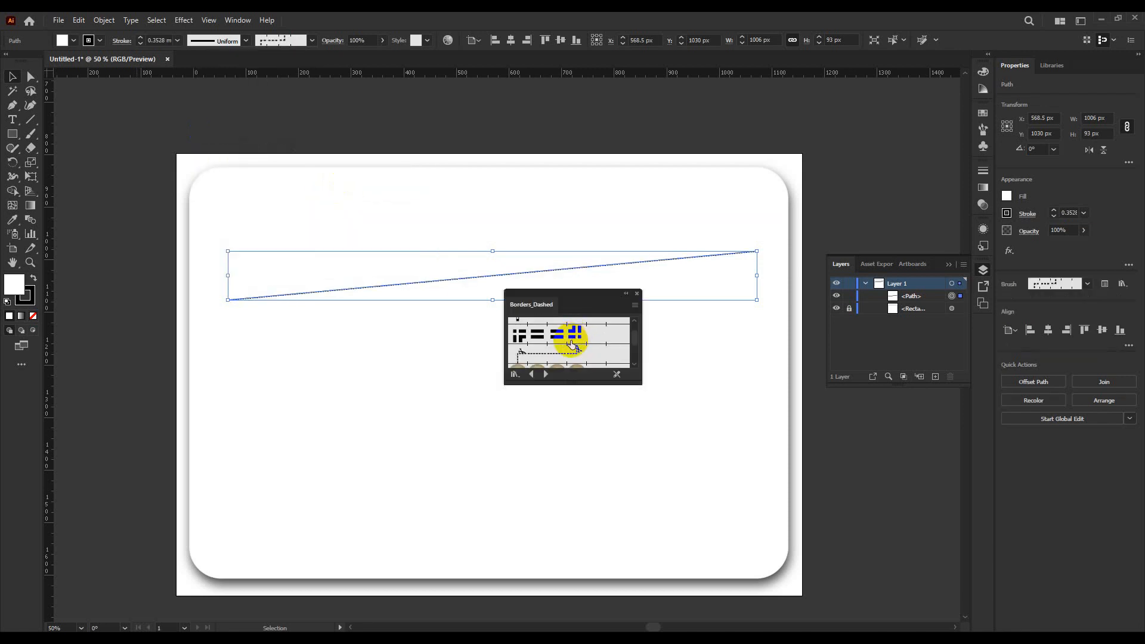
{"action": "left_click", "coordinate": [636, 294]}
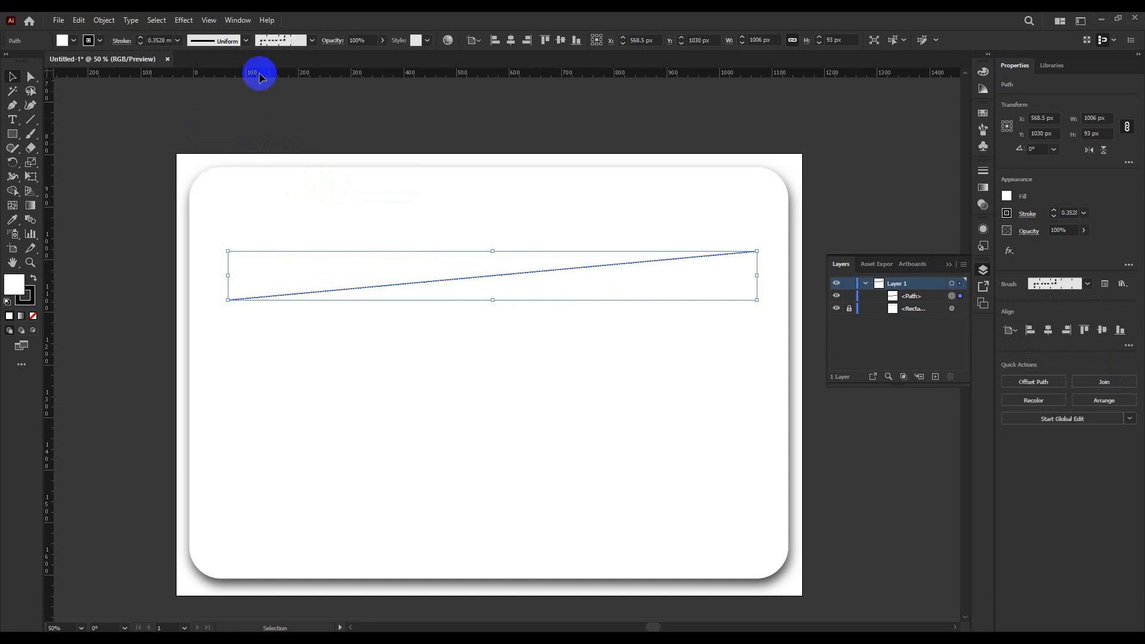
Step: Set the dashed slanted line's stroke weight to 1 mm and deselect it
{"action": "left_click", "coordinate": [141, 38]}
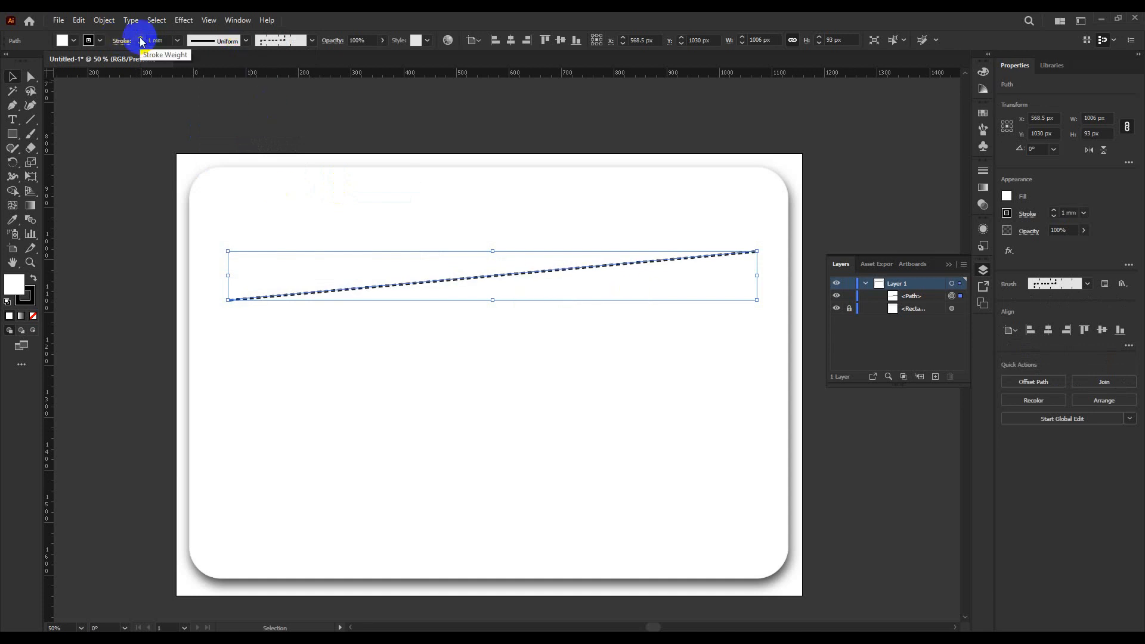
{"action": "left_click", "coordinate": [246, 40]}
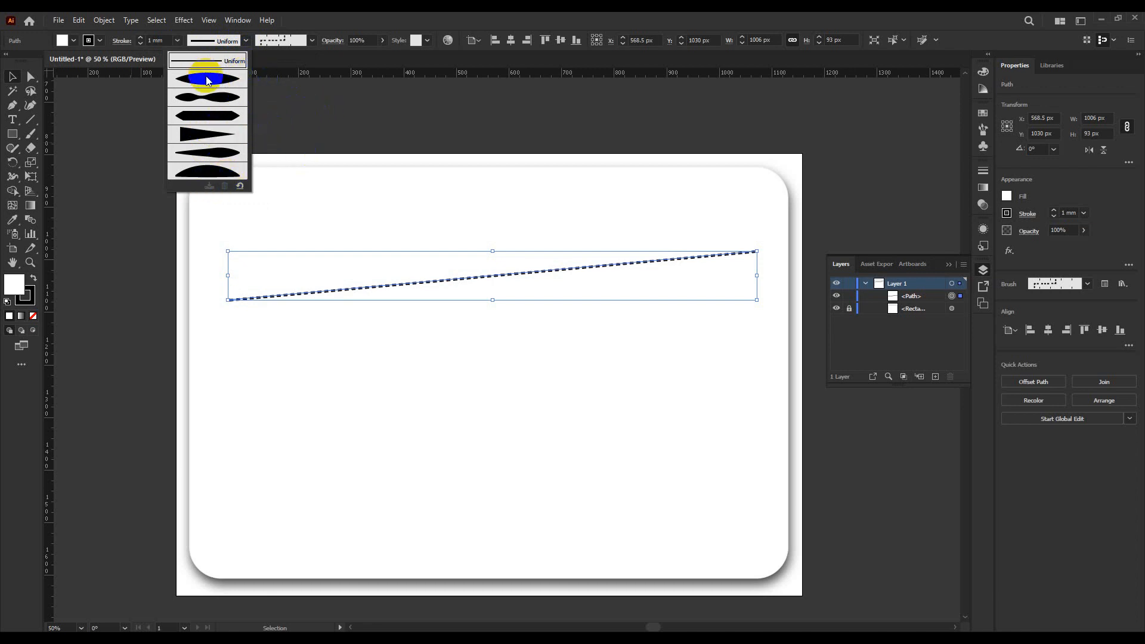
{"action": "left_click", "coordinate": [477, 162]}
{"action": "left_click", "coordinate": [107, 133]}
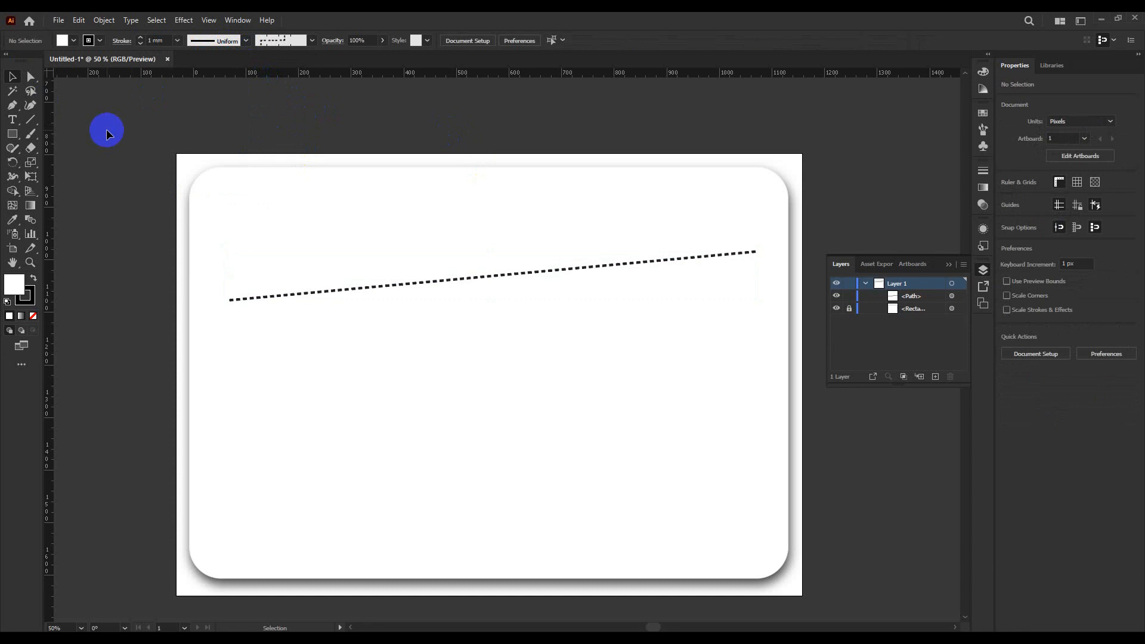
Step: Draw a horizontal straight line about 1000 px long below the dashed slanted line using the Pen tool
{"action": "left_click_drag", "start_coordinate": [503, 359], "coordinate": [471, 289]}
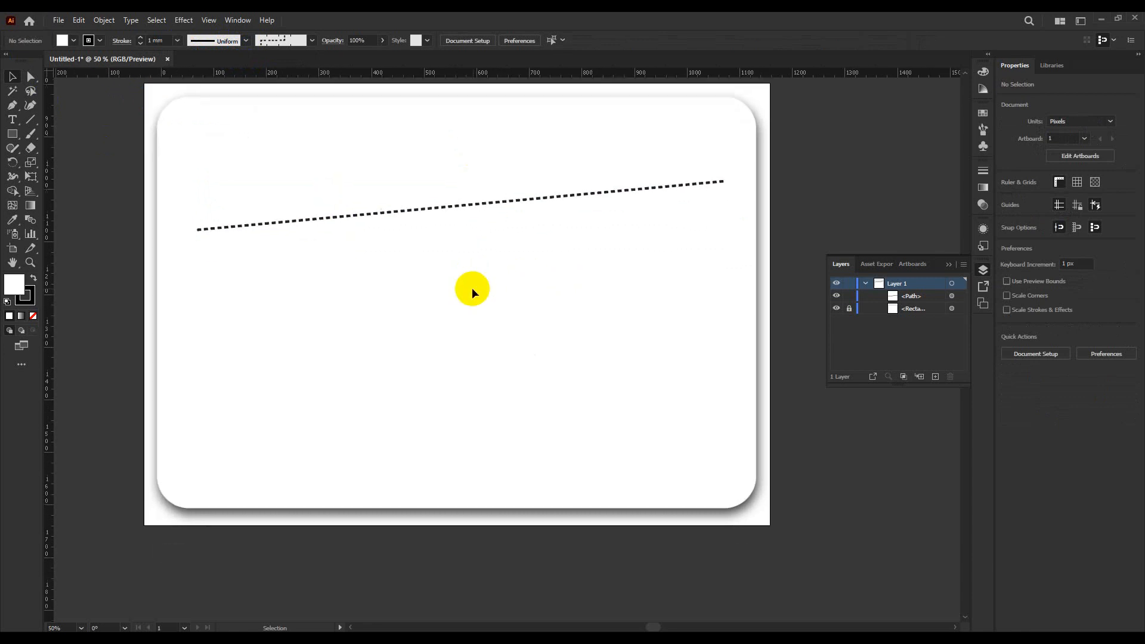
{"action": "left_click", "coordinate": [12, 107]}
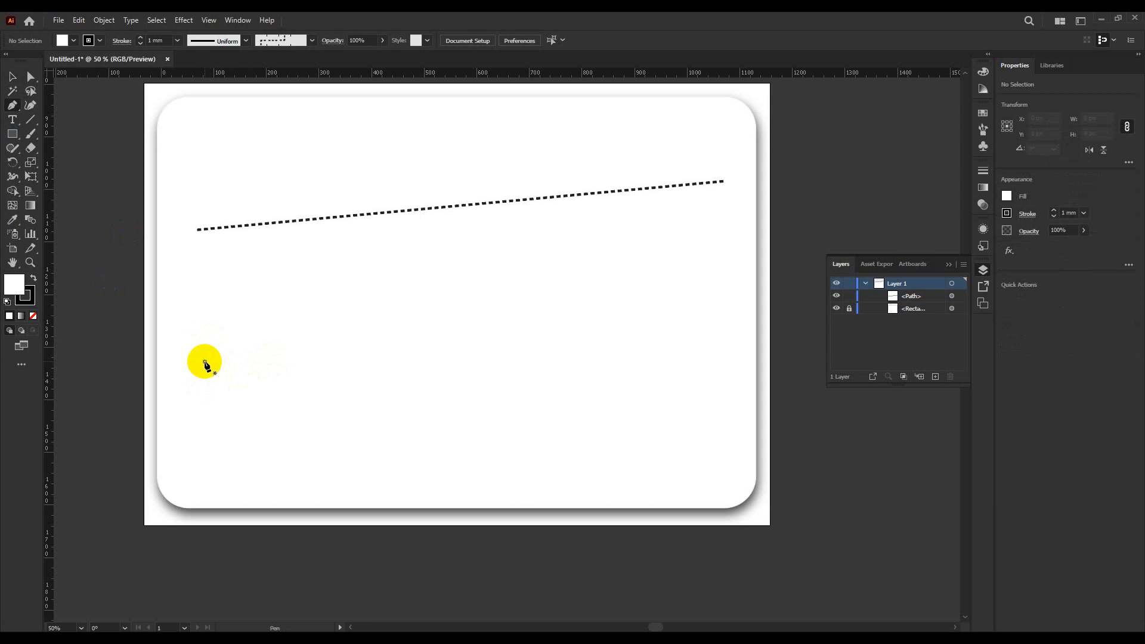
{"action": "left_click", "coordinate": [205, 361]}
{"action": "left_click", "coordinate": [730, 362]}
{"action": "key", "text": "v"}
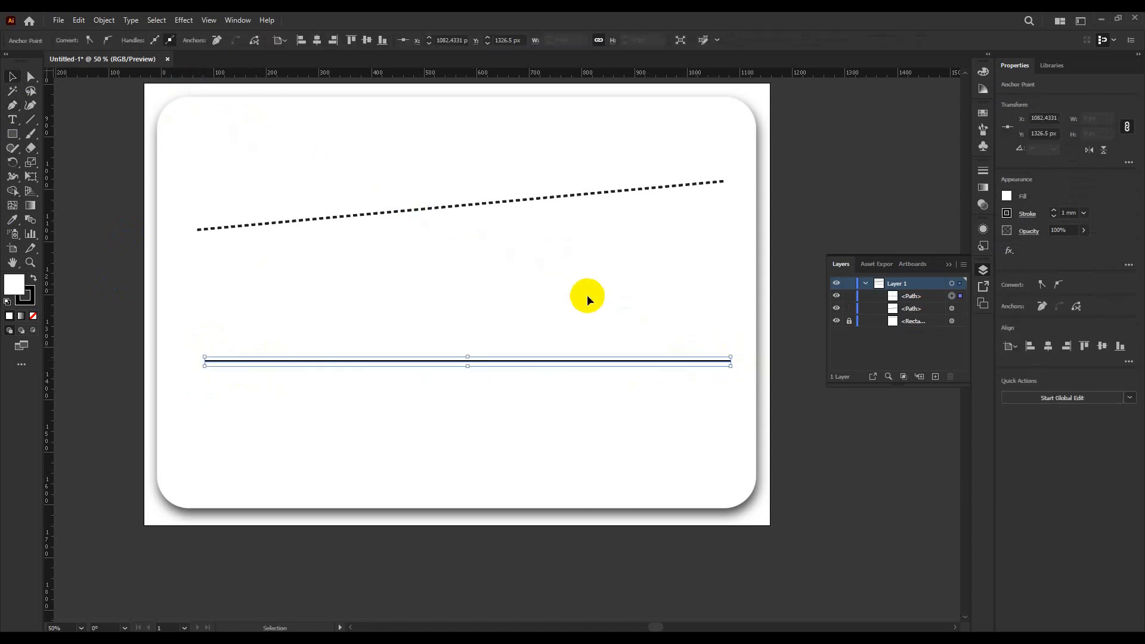
{"action": "left_click", "coordinate": [11, 108]}
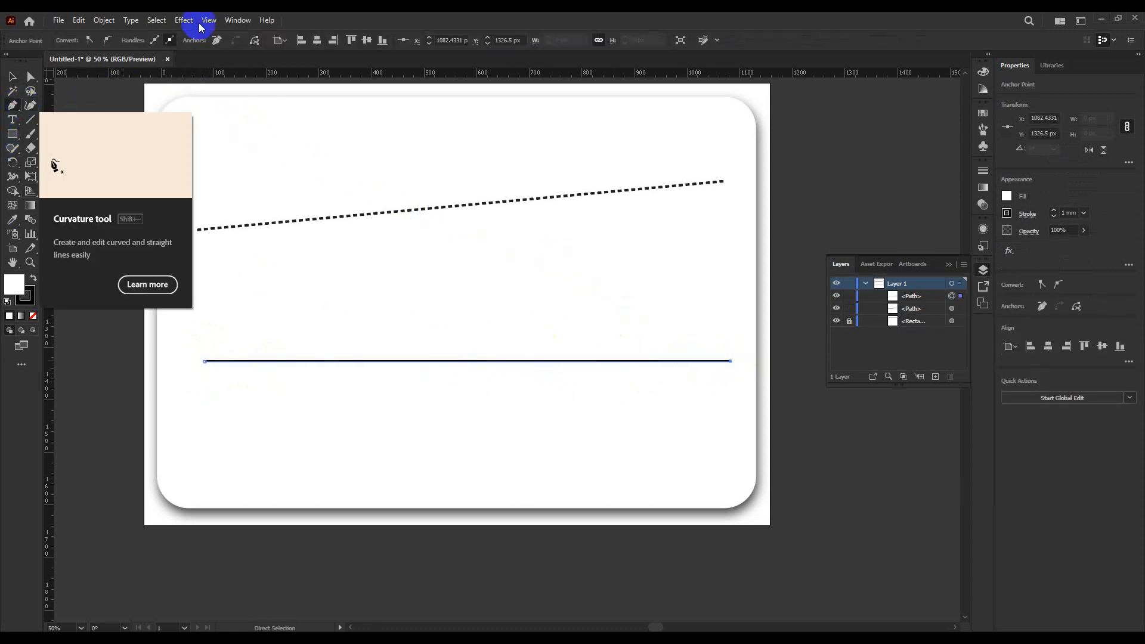
{"action": "left_click", "coordinate": [103, 118]}
{"action": "key", "text": "v"}
Step: Apply the Dashed Line 1.1 brush to the horizontal line and set its stroke weight to 1 mm
{"action": "left_click", "coordinate": [290, 361]}
{"action": "left_click", "coordinate": [312, 40]}
{"action": "left_click", "coordinate": [230, 115]}
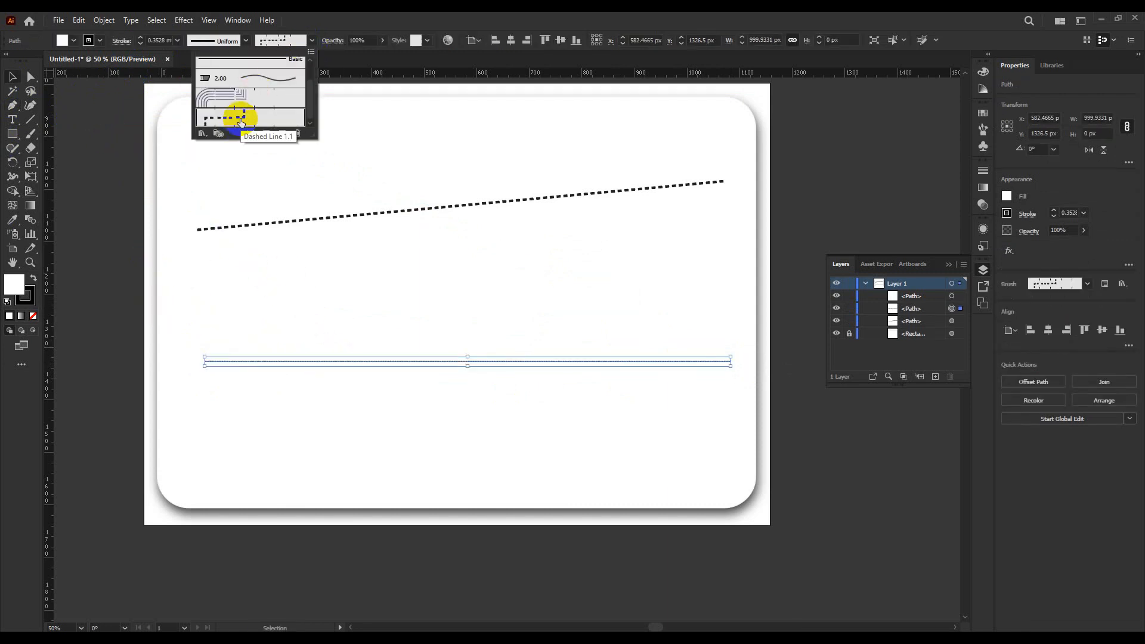
{"action": "left_click", "coordinate": [141, 38]}
{"action": "left_click", "coordinate": [141, 37]}
{"action": "left_click", "coordinate": [140, 37]}
{"action": "left_click", "coordinate": [140, 43]}
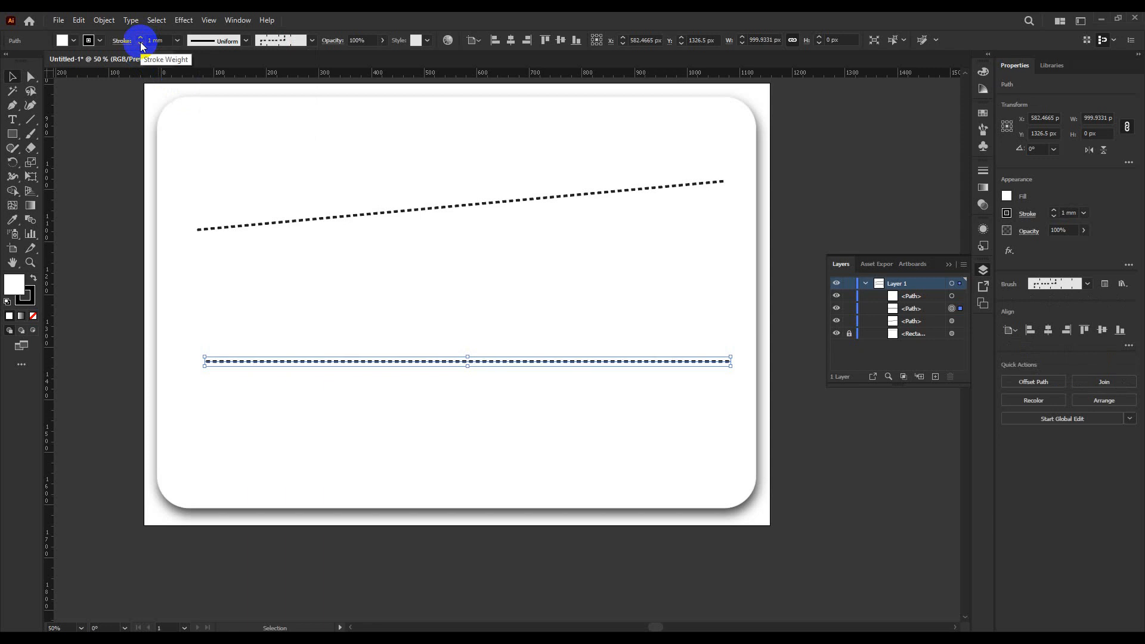
{"action": "left_click", "coordinate": [67, 122]}
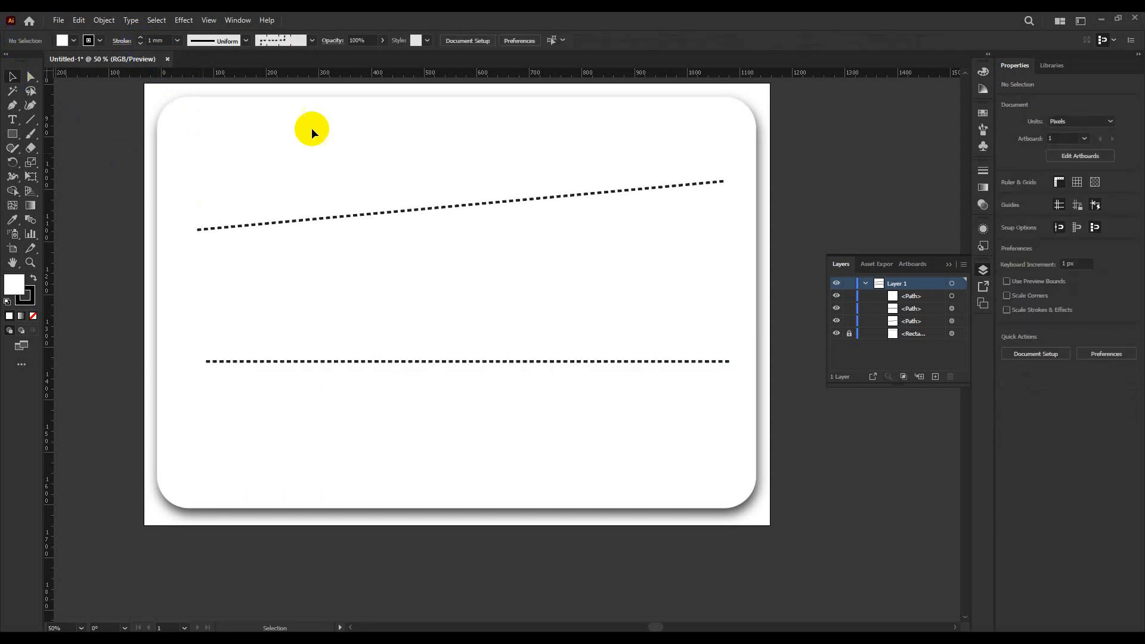
Step: Draw a vertical line about 586 px long near X 308.5 px, crossing both dashed lines, with the Pen tool
{"action": "left_click", "coordinate": [14, 105]}
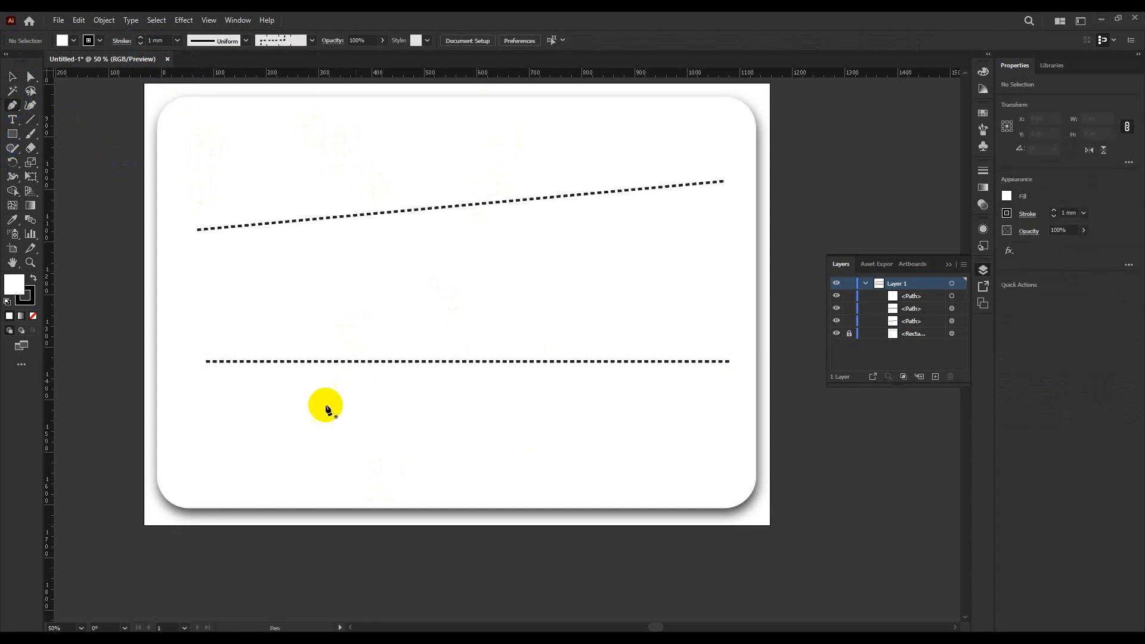
{"action": "left_click", "coordinate": [323, 428]}
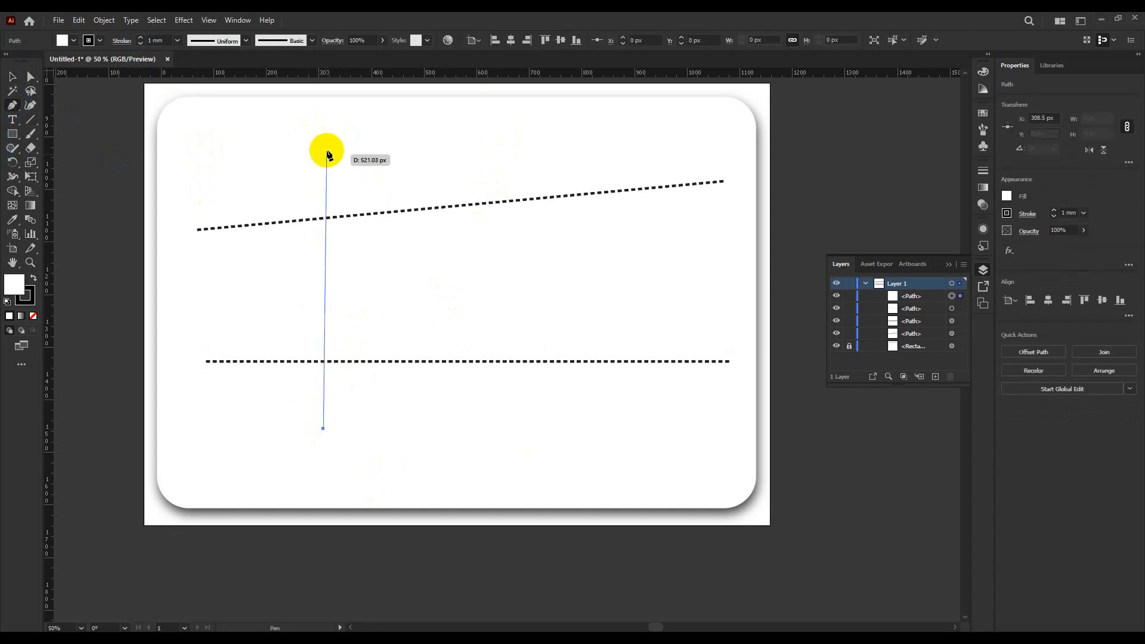
{"action": "left_click", "coordinate": [325, 122]}
{"action": "key", "text": "v"}
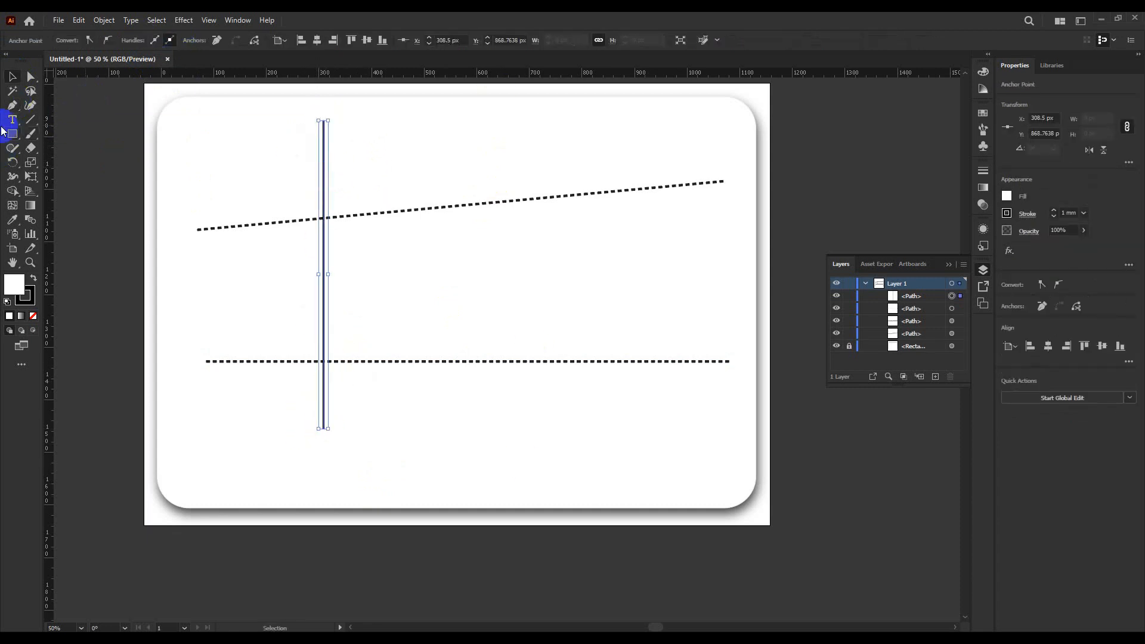
{"action": "left_click", "coordinate": [12, 105]}
{"action": "left_click", "coordinate": [488, 149]}
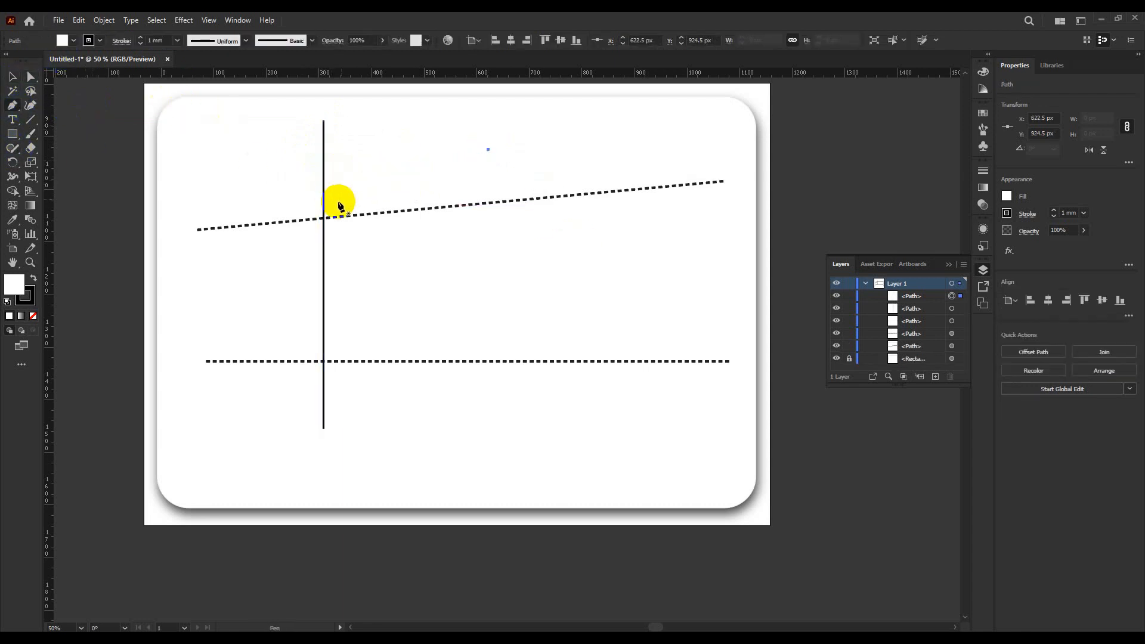
{"action": "key", "text": "v"}
Step: Apply the Dashed Line 1.1 brush to the vertical line and set its stroke weight to 1 mm
{"action": "left_click", "coordinate": [323, 202]}
{"action": "left_click", "coordinate": [312, 40]}
{"action": "left_click", "coordinate": [244, 117]}
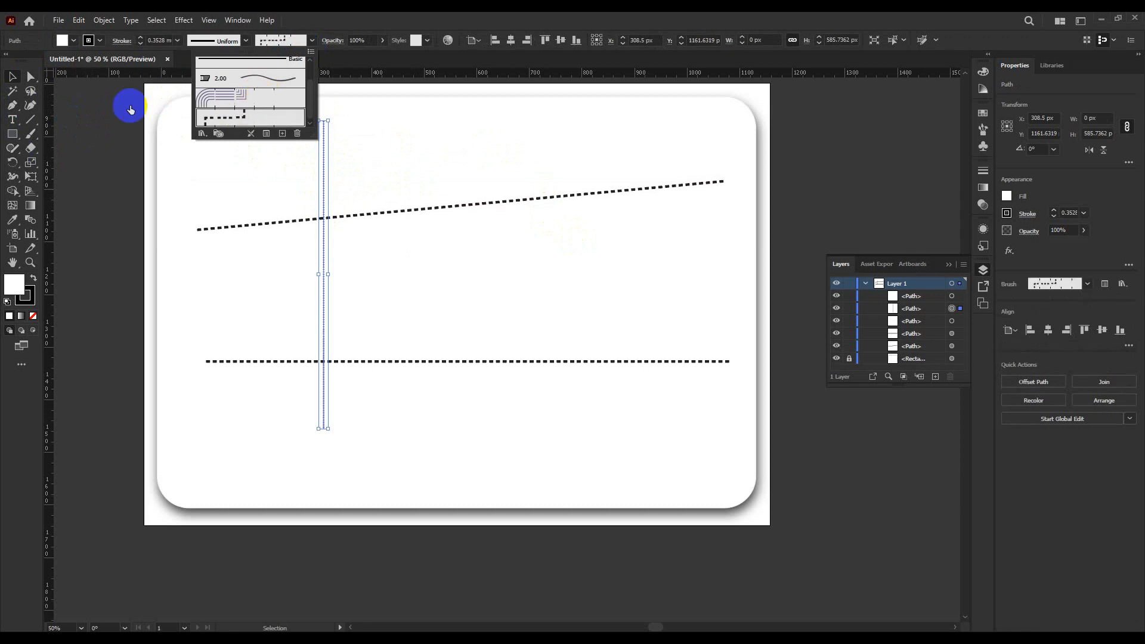
{"action": "left_click", "coordinate": [142, 37]}
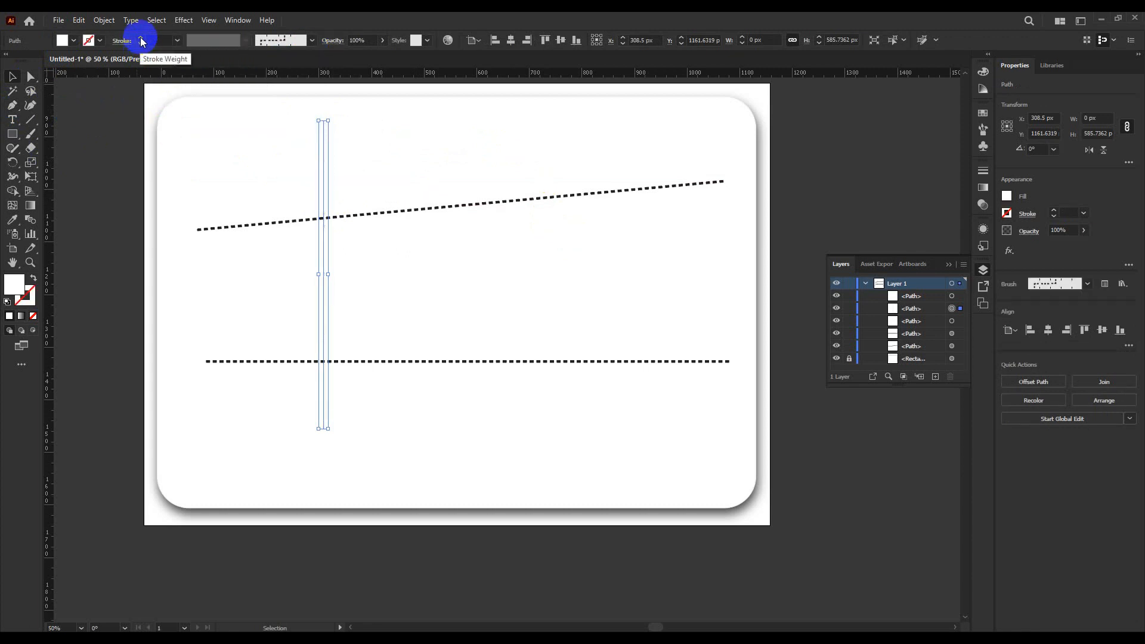
{"action": "left_click", "coordinate": [240, 180]}
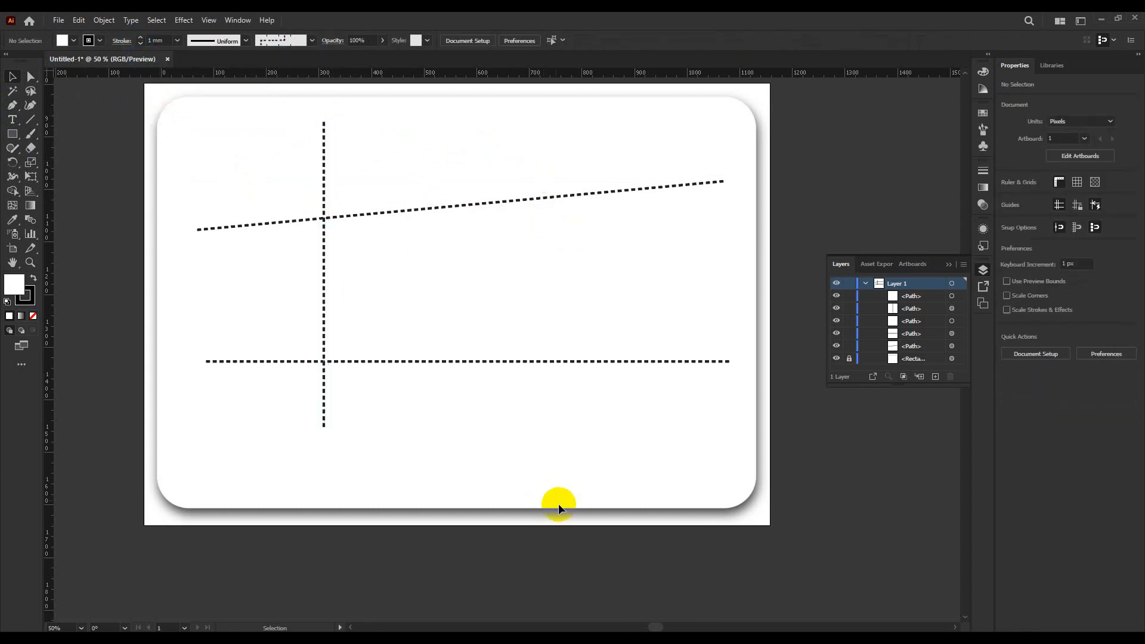
Step: Draw a second vertical line about 624 px long near X 492.5 px, crossing both dashed lines
{"action": "left_click", "coordinate": [12, 105]}
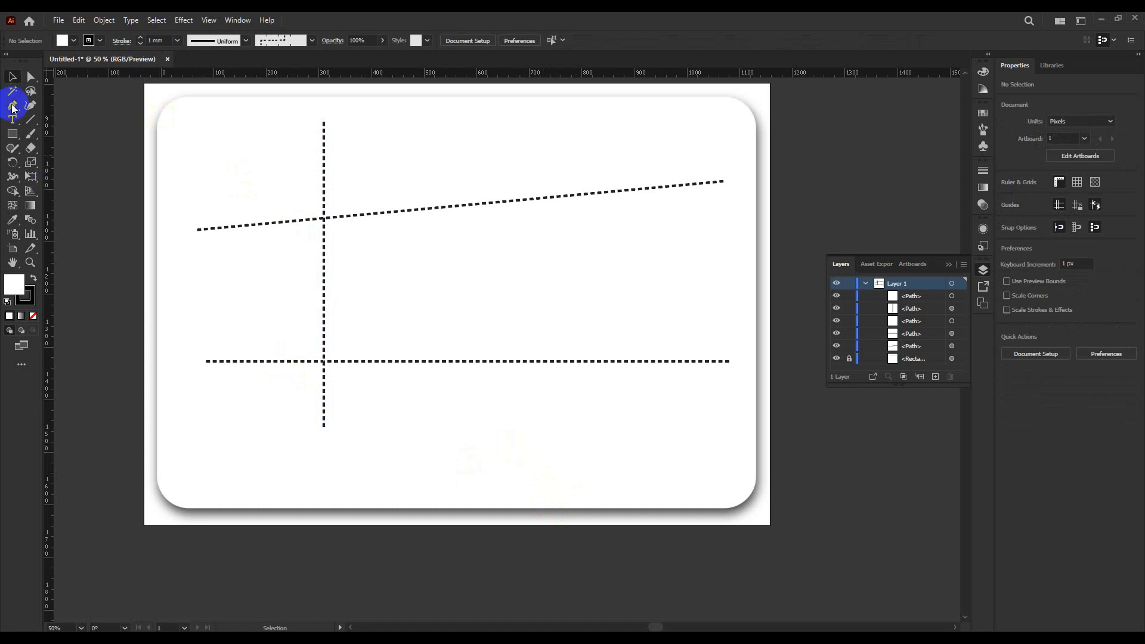
{"action": "left_click", "coordinate": [420, 447]}
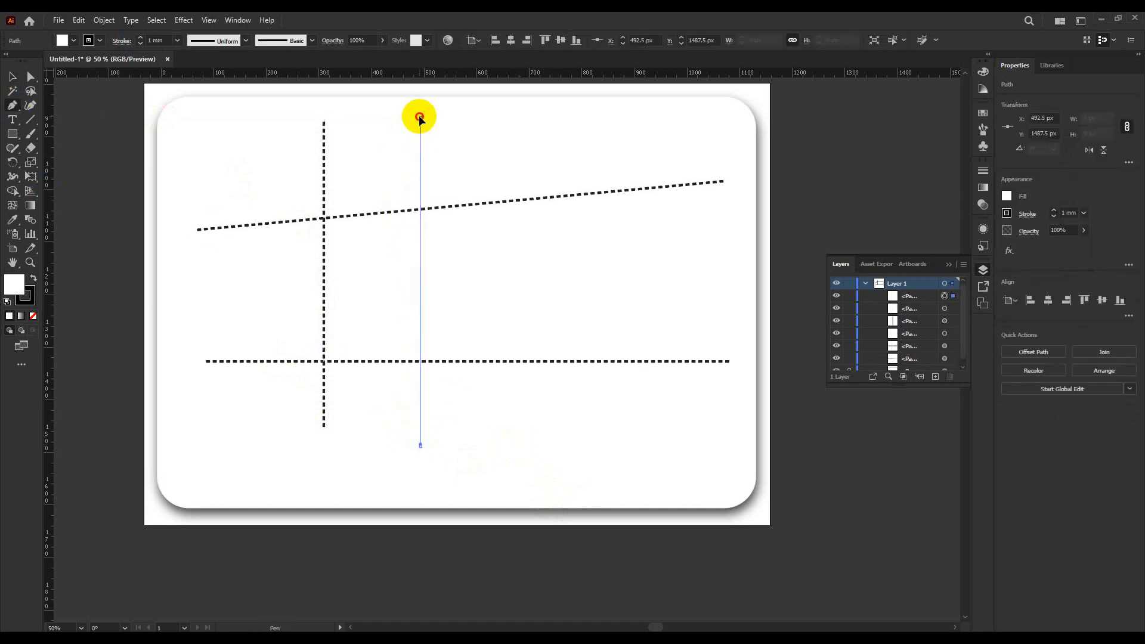
{"action": "left_click", "coordinate": [420, 117]}
{"action": "key", "text": "v"}
{"action": "left_click", "coordinate": [392, 192]}
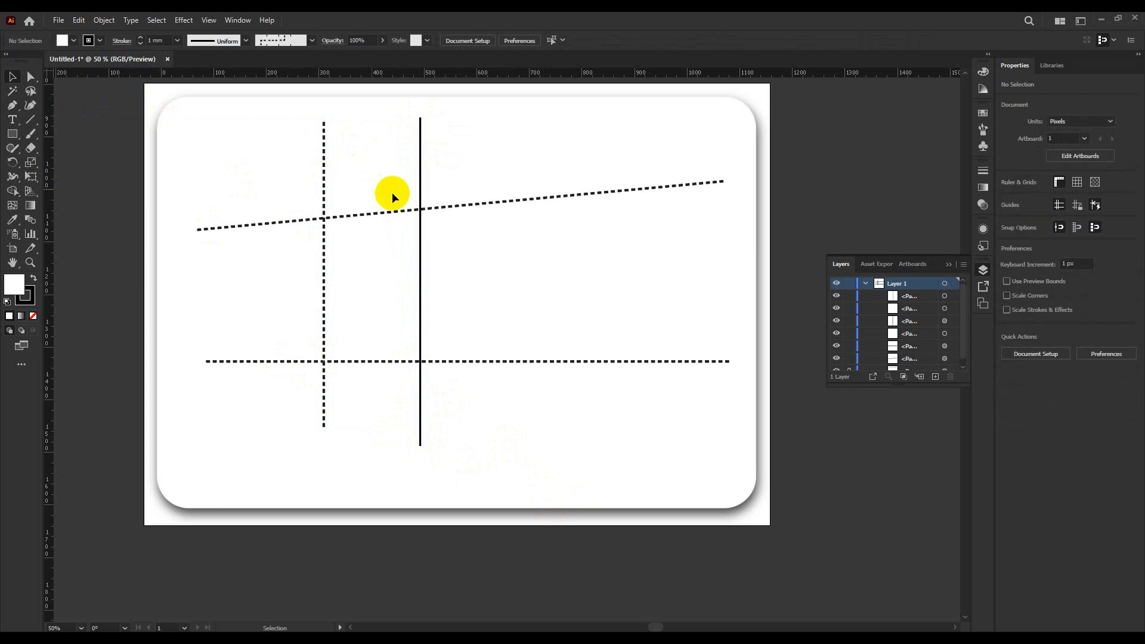
Step: Apply the Dashed Line 1.1 brush to the second vertical line and set its stroke weight to 1 mm
{"action": "left_click", "coordinate": [421, 178]}
{"action": "left_click", "coordinate": [312, 40]}
{"action": "left_click", "coordinate": [238, 117]}
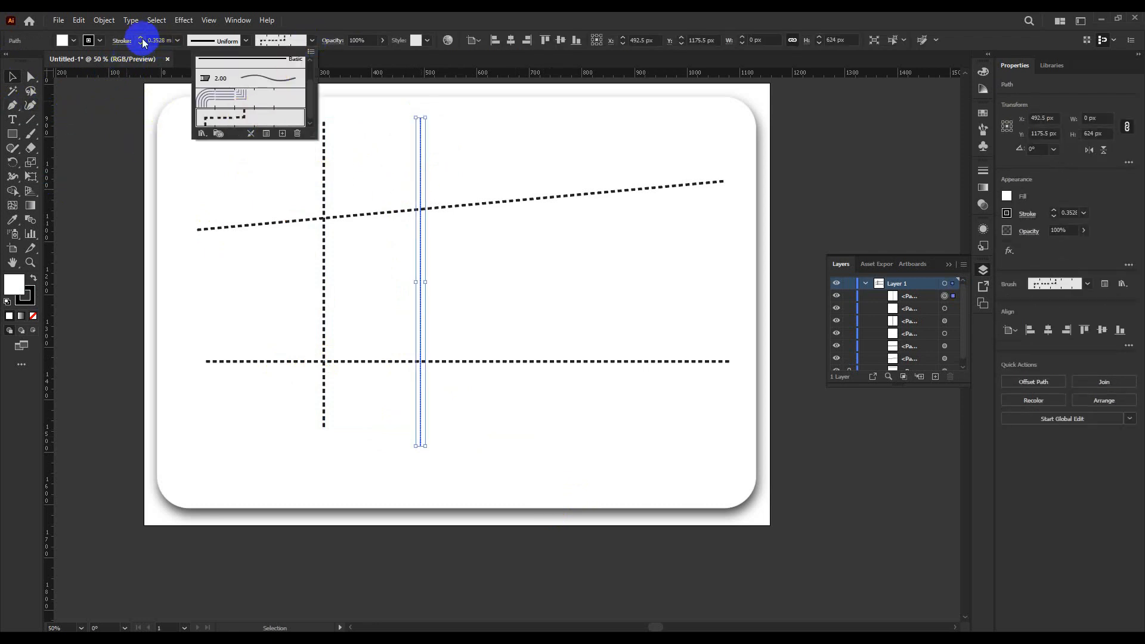
{"action": "left_click", "coordinate": [142, 40]}
{"action": "left_click", "coordinate": [115, 122]}
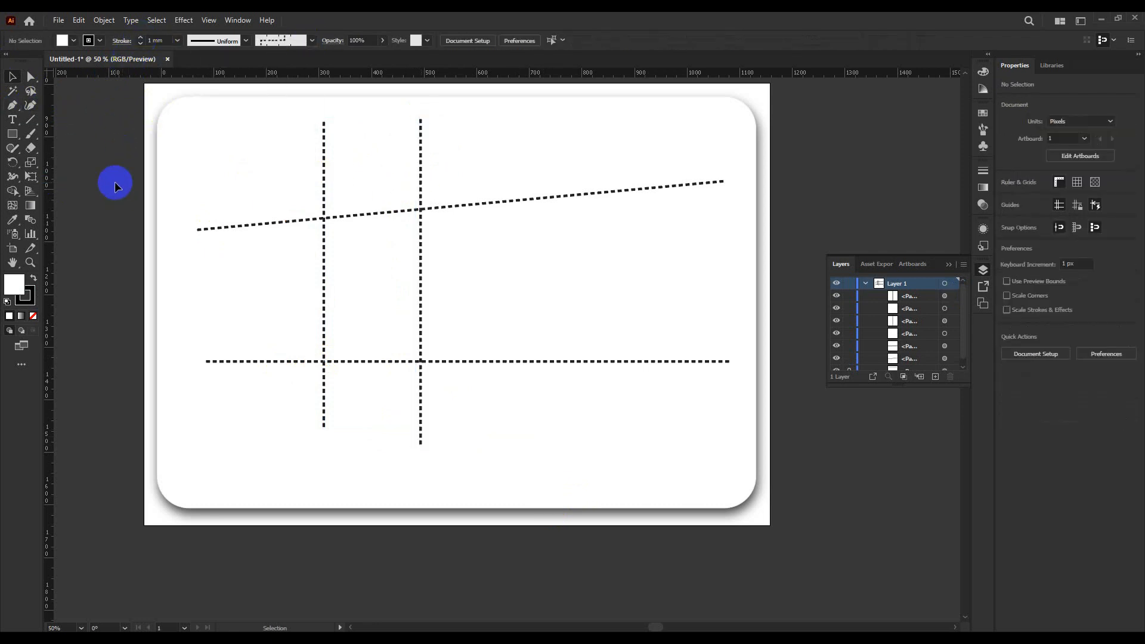
Step: Draw a slanted line about 583 px tall near X 954 px, curving slightly at its lower end, across both dashed lines with the Pen tool
{"action": "left_click", "coordinate": [12, 105]}
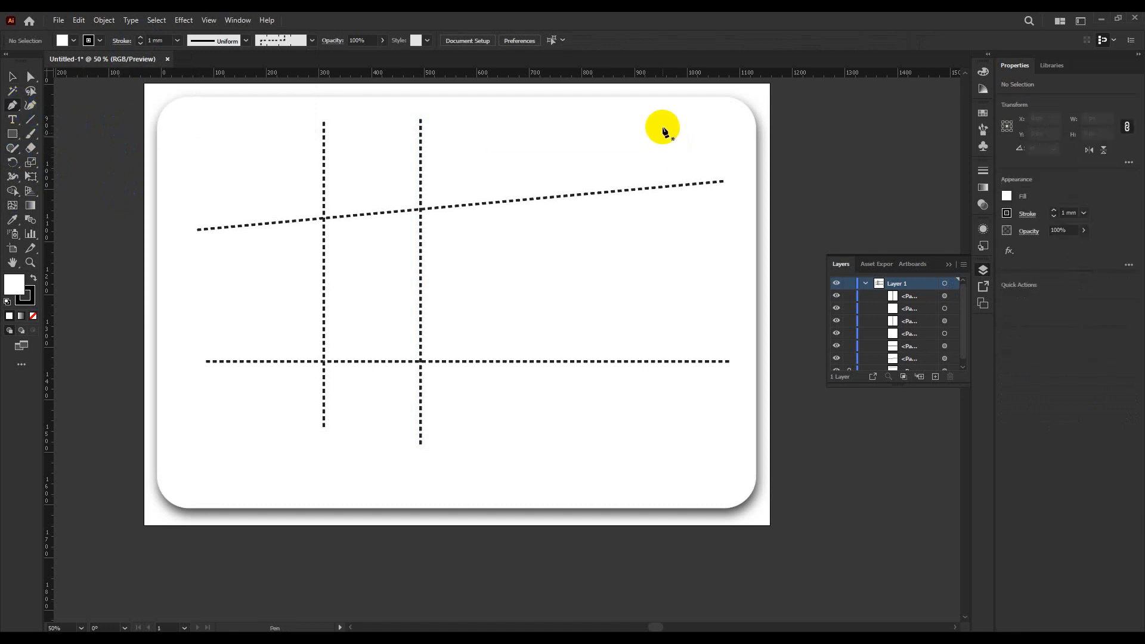
{"action": "left_click", "coordinate": [677, 136]}
{"action": "left_click_drag", "start_coordinate": [650, 372], "coordinate": [647, 441]}
{"action": "left_click", "coordinate": [11, 77]}
{"action": "left_click", "coordinate": [82, 131]}
Step: Apply the Dashed Line 1.1 brush to the new slanted line, remove its fill and set its stroke weight to 1 mm
{"action": "left_click", "coordinate": [657, 316]}
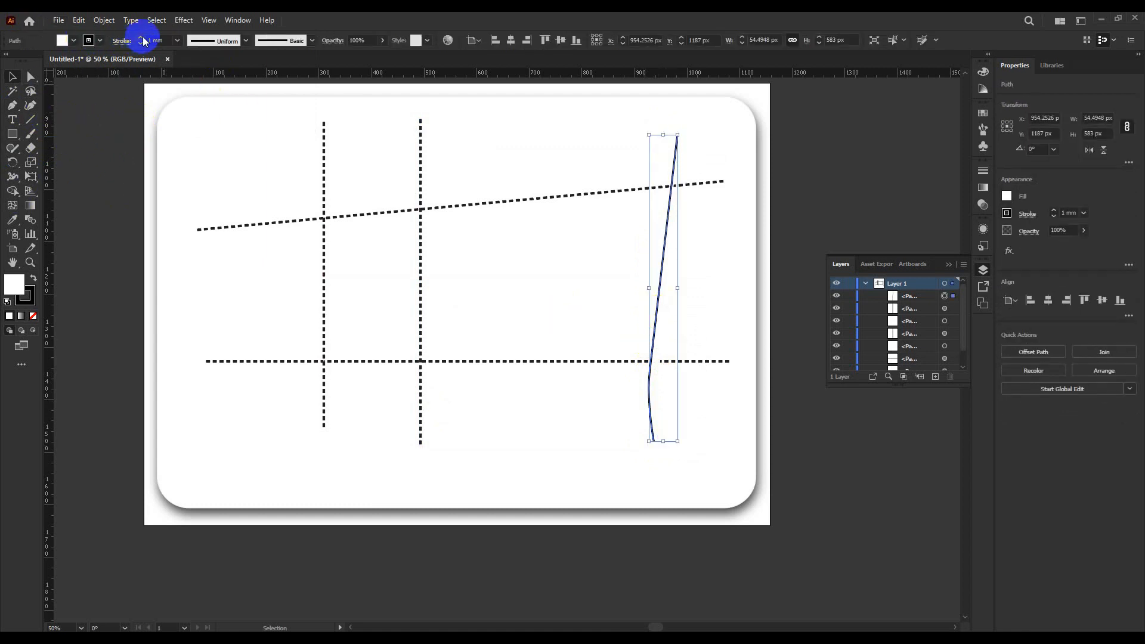
{"action": "left_click", "coordinate": [312, 40]}
{"action": "left_click", "coordinate": [245, 119]}
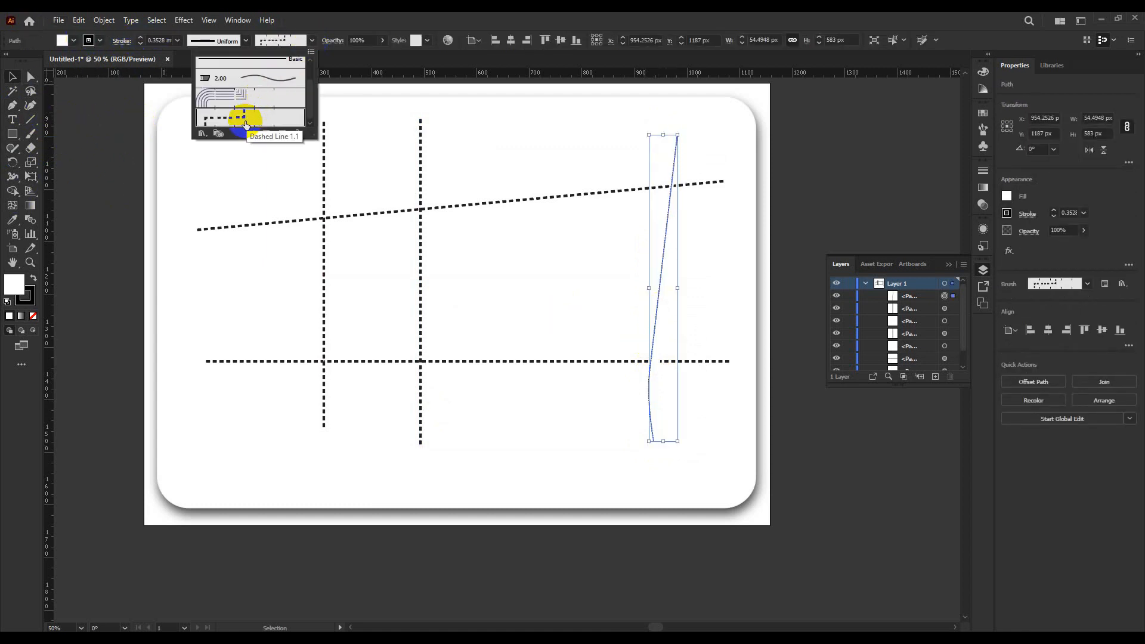
{"action": "left_click", "coordinate": [63, 39]}
{"action": "left_click", "coordinate": [142, 38]}
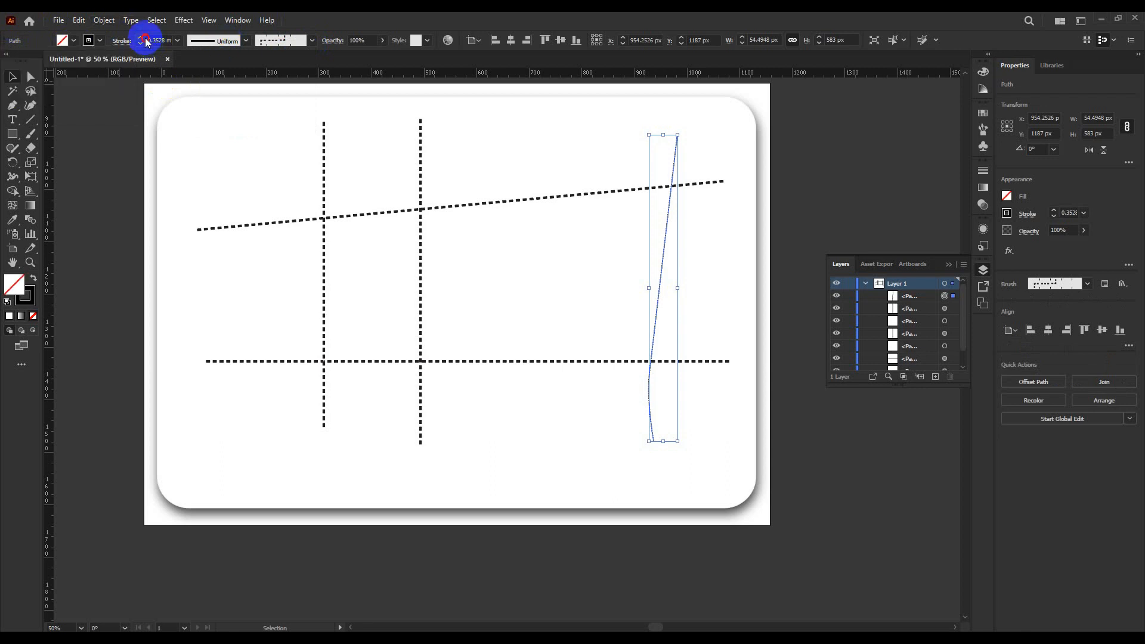
{"action": "left_click", "coordinate": [141, 38]}
{"action": "left_click", "coordinate": [77, 89]}
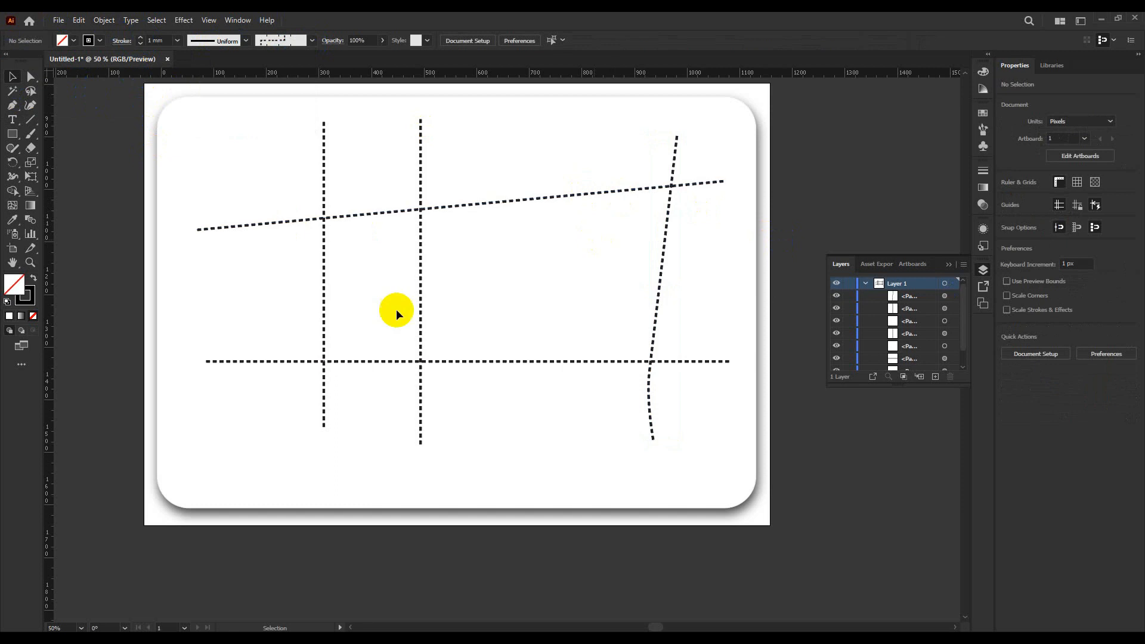
Step: Try the lens-shaped width profile on the left vertical dashed line and return it to Uniform
{"action": "scroll", "coordinate": [386, 352], "scroll_direction": "down", "scroll_amount": 1}
{"action": "scroll", "coordinate": [478, 179], "scroll_direction": "up", "scroll_amount": 1}
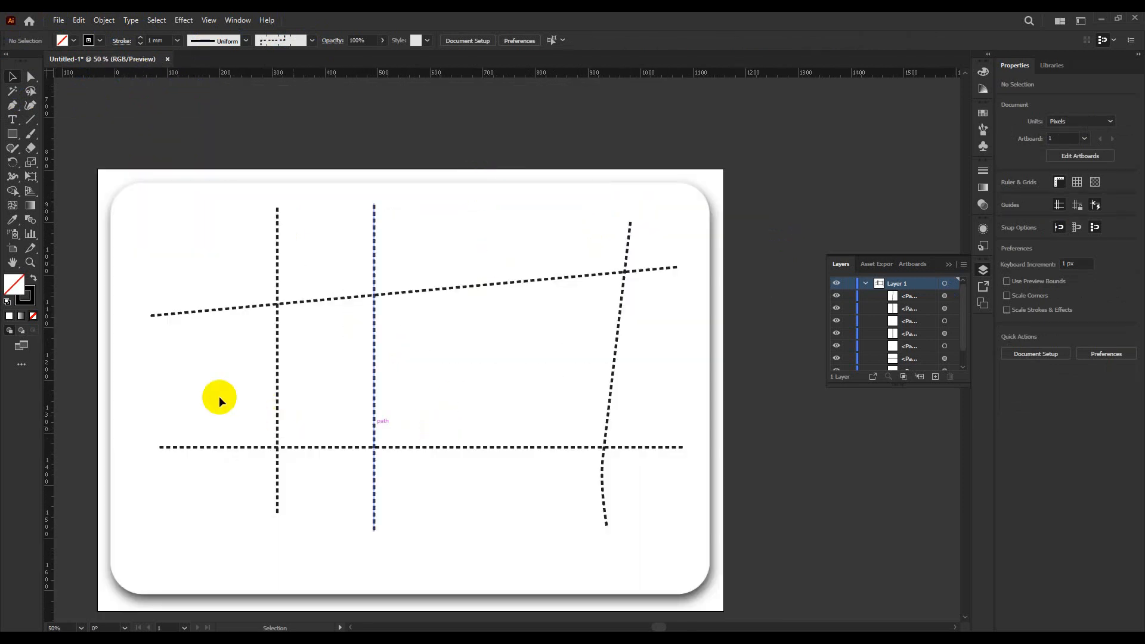
{"action": "left_click", "coordinate": [277, 274]}
{"action": "left_click", "coordinate": [245, 40]}
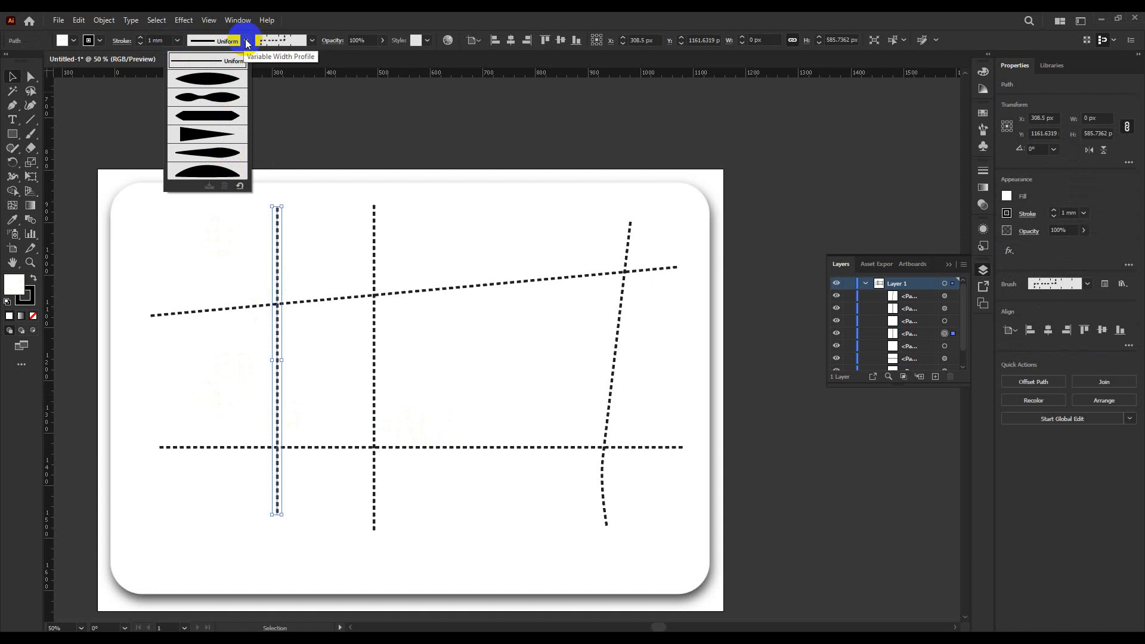
{"action": "left_click", "coordinate": [218, 80]}
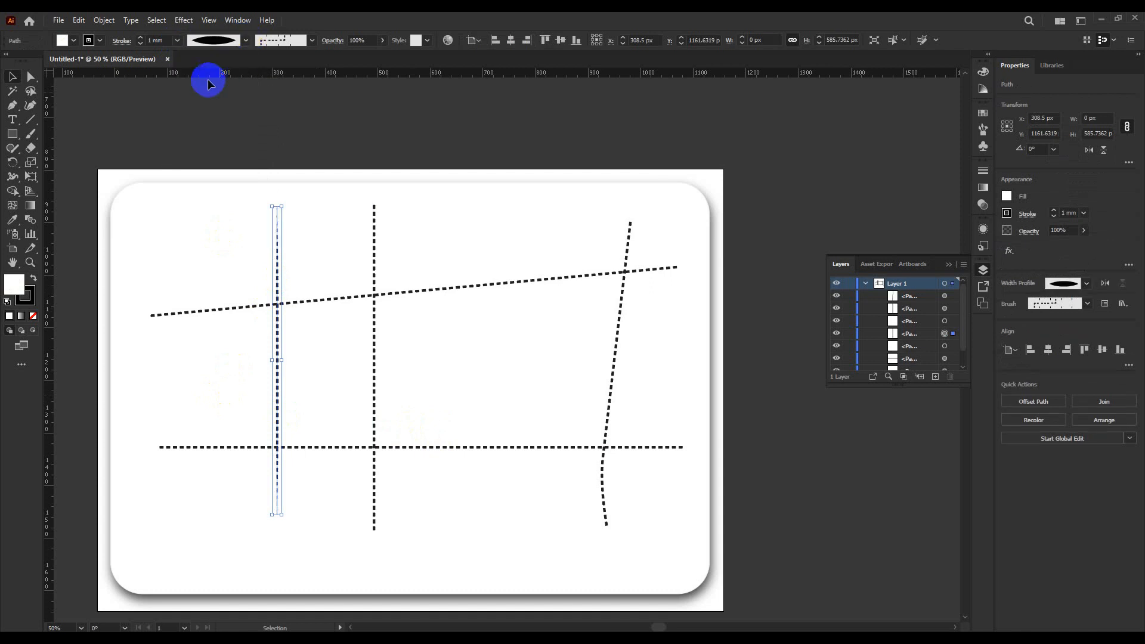
{"action": "left_click", "coordinate": [246, 40]}
{"action": "left_click", "coordinate": [226, 62]}
{"action": "left_click", "coordinate": [246, 41]}
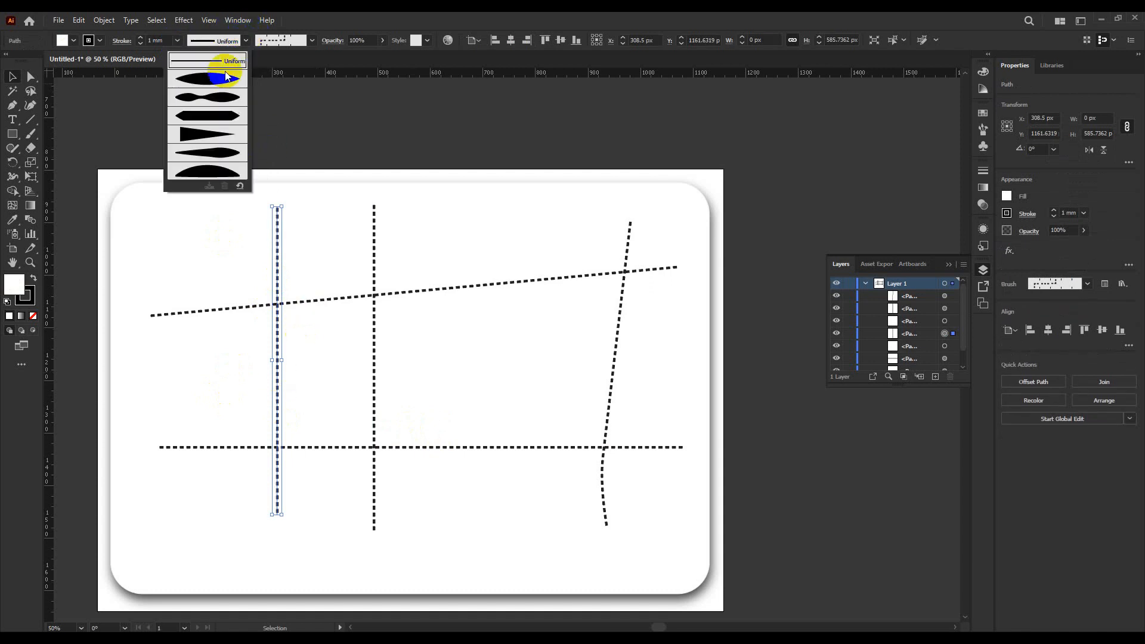
{"action": "left_click", "coordinate": [267, 159]}
{"action": "left_click", "coordinate": [246, 41]}
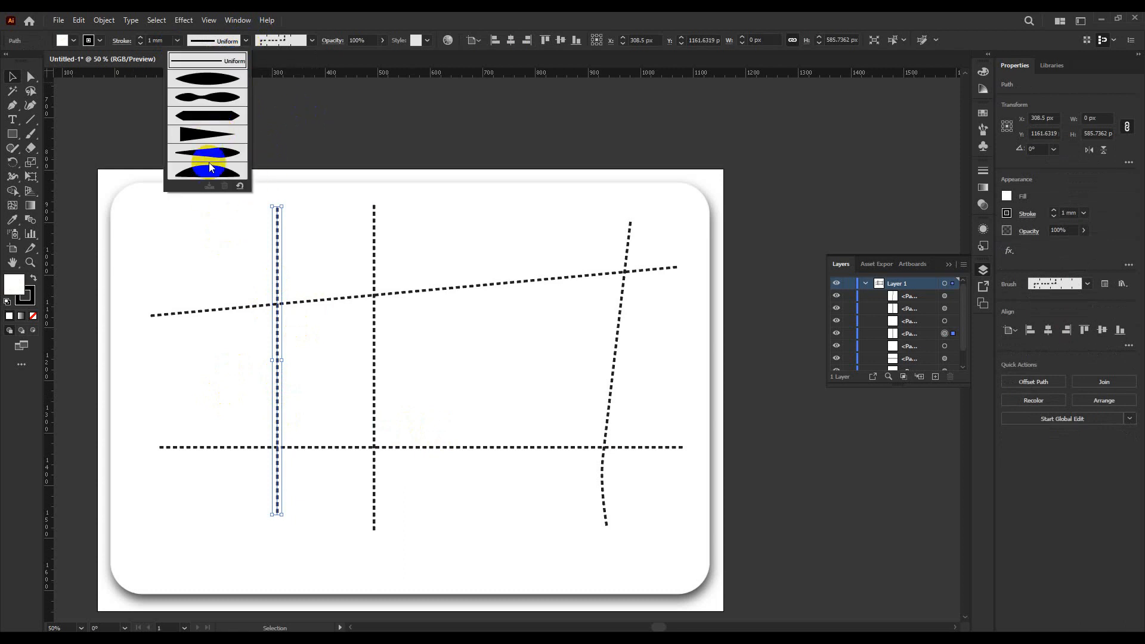
{"action": "left_click", "coordinate": [356, 153]}
Step: Draw a wavy vertical path about 86 px wide and 536 px tall left of the vertical dashed lines with the Curvature Tool
{"action": "left_click", "coordinate": [452, 386]}
{"action": "left_click_drag", "start_coordinate": [450, 383], "coordinate": [501, 294]}
{"action": "left_click", "coordinate": [28, 108]}
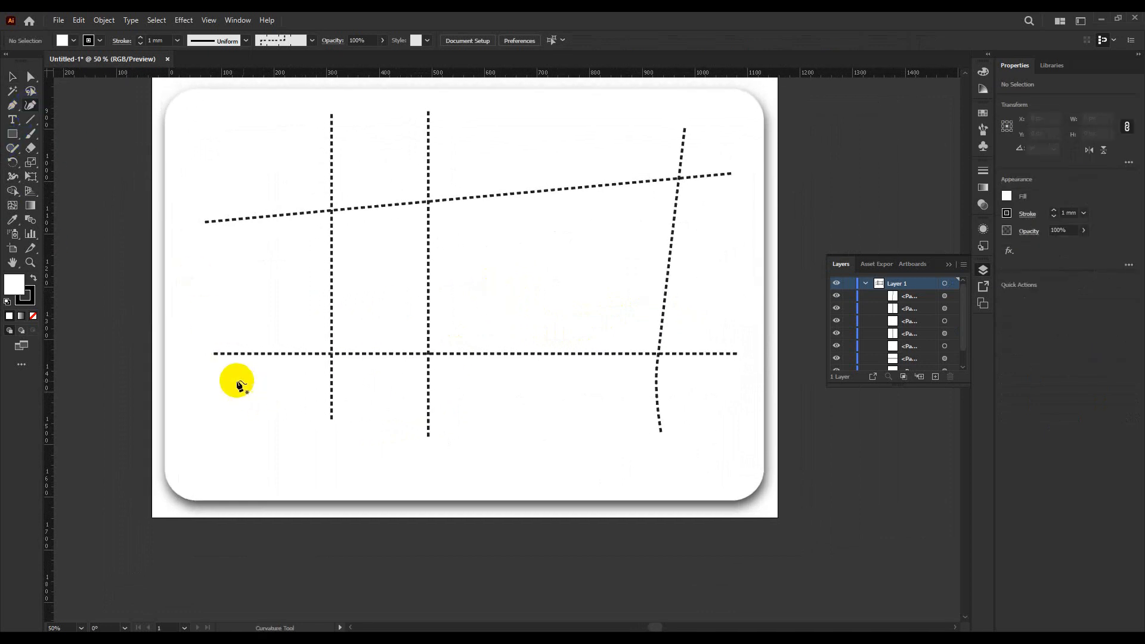
{"action": "left_click", "coordinate": [230, 419]}
{"action": "left_click", "coordinate": [228, 366]}
{"action": "left_click", "coordinate": [242, 320]}
{"action": "left_click", "coordinate": [246, 270]}
{"action": "left_click", "coordinate": [240, 218]}
{"action": "left_click", "coordinate": [226, 192]}
{"action": "left_click", "coordinate": [209, 164]}
{"action": "left_click", "coordinate": [205, 138]}
{"action": "key", "text": "v"}
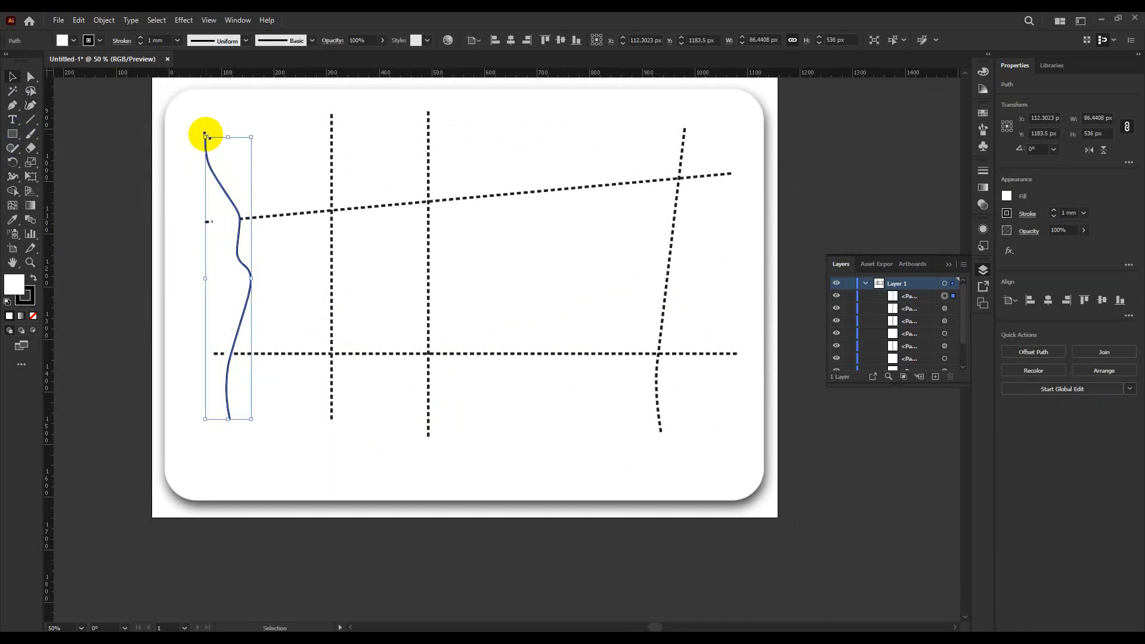
Step: Give the wavy path a yellow-green stroke and no fill
{"action": "left_click", "coordinate": [102, 40]}
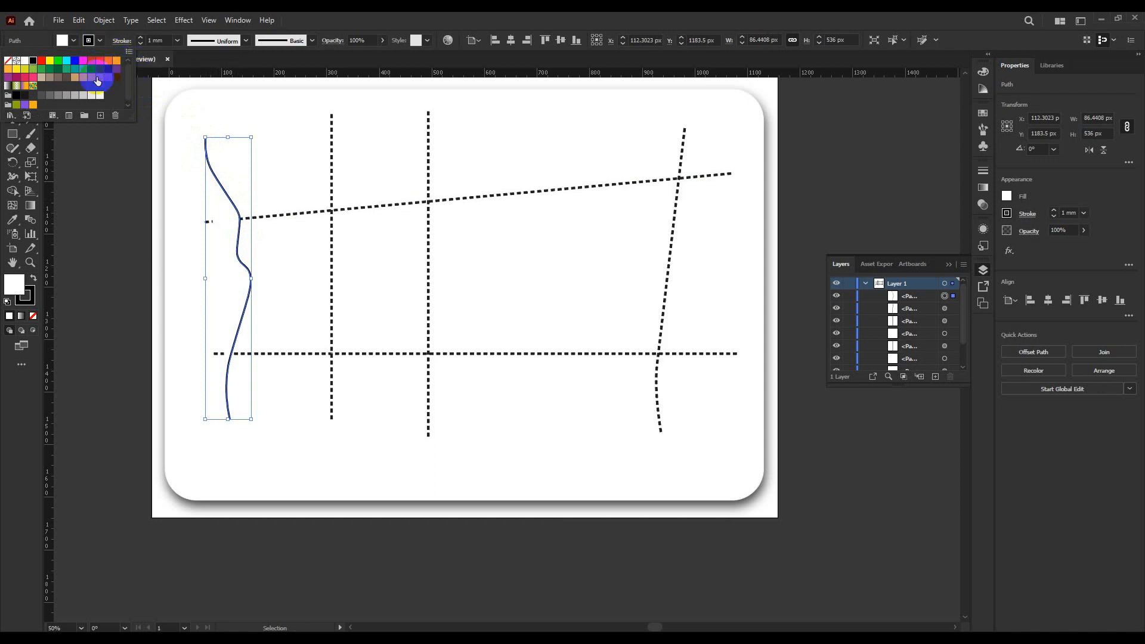
{"action": "double_click", "coordinate": [10, 293]}
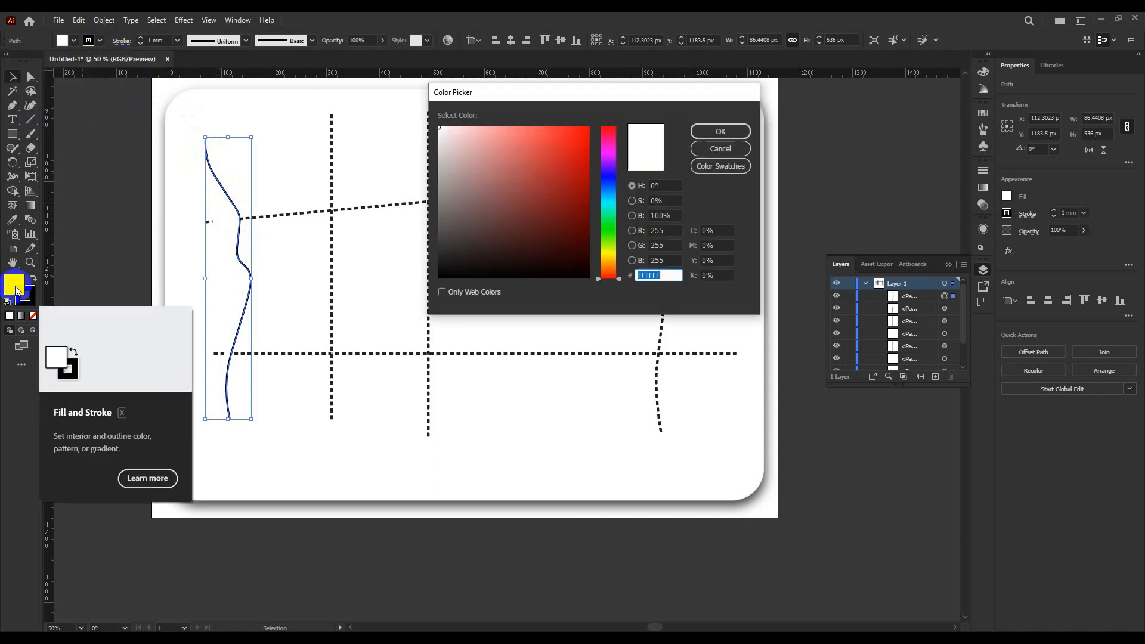
{"action": "left_click", "coordinate": [608, 245]}
{"action": "left_click", "coordinate": [535, 123]}
{"action": "left_click_drag", "start_coordinate": [516, 113], "coordinate": [591, 152]}
{"action": "left_click", "coordinate": [722, 132]}
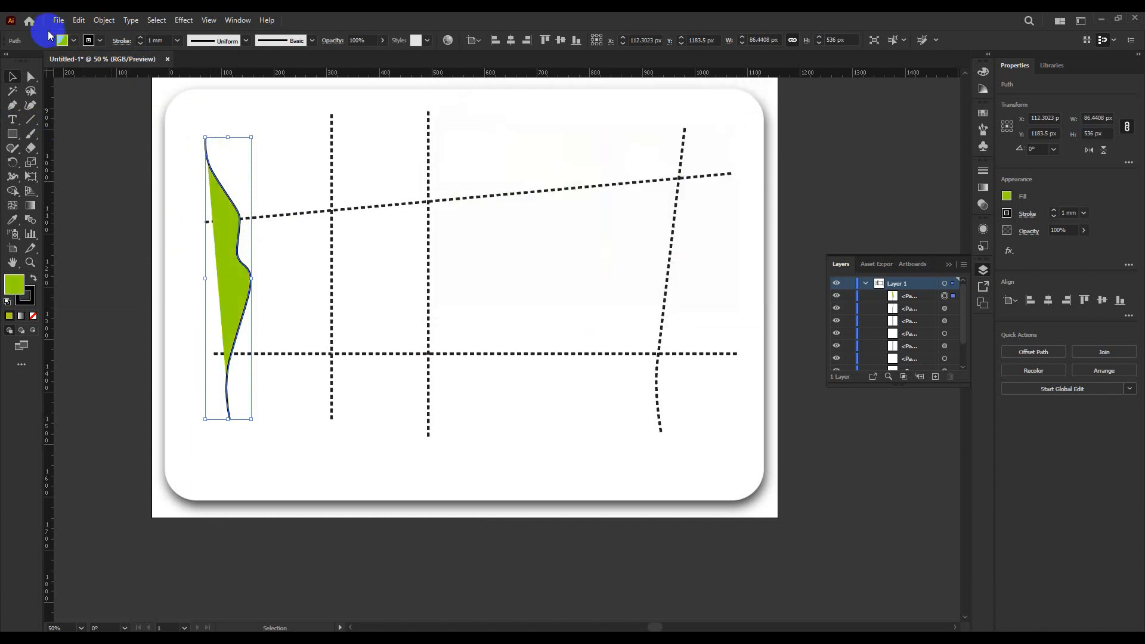
{"action": "left_click", "coordinate": [33, 278]}
{"action": "left_click", "coordinate": [73, 41]}
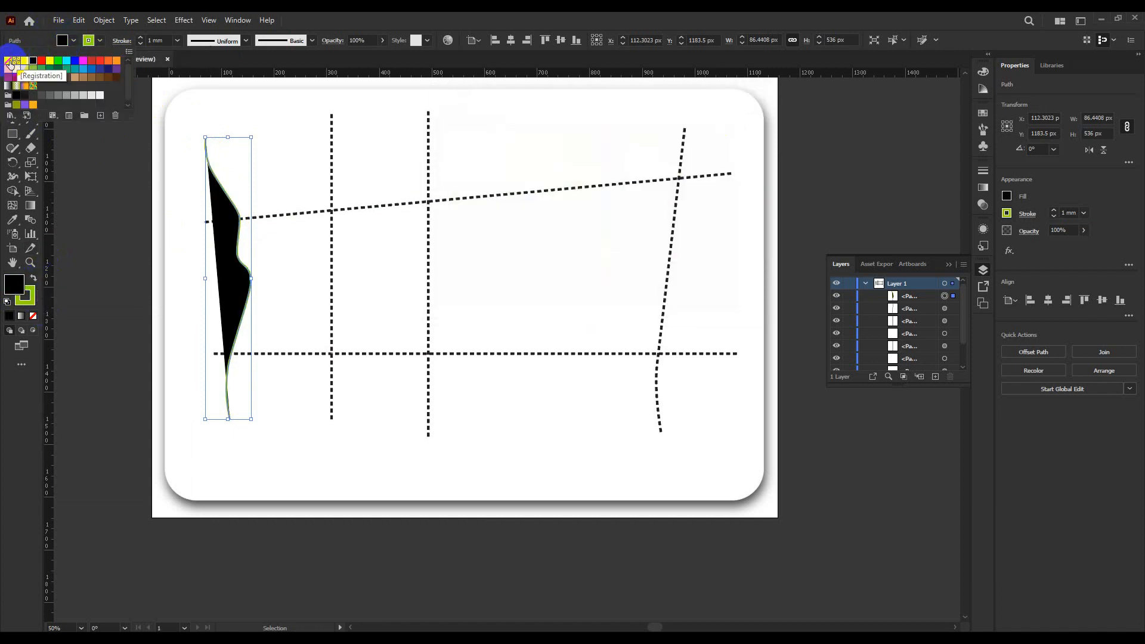
{"action": "left_click", "coordinate": [6, 60]}
Step: Set the green wavy path's stroke weight to 4 mm and apply the lens-shaped width profile
{"action": "left_click", "coordinate": [139, 39]}
{"action": "left_click", "coordinate": [140, 39]}
{"action": "left_click", "coordinate": [139, 38]}
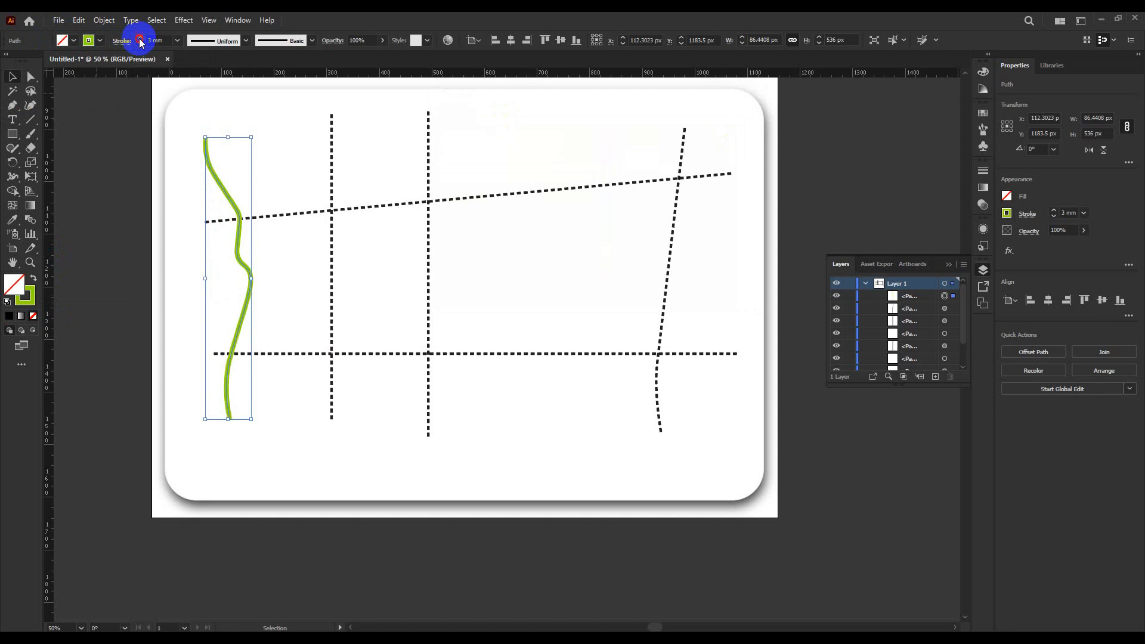
{"action": "left_click", "coordinate": [245, 40]}
{"action": "left_click", "coordinate": [220, 72]}
{"action": "left_click", "coordinate": [278, 128]}
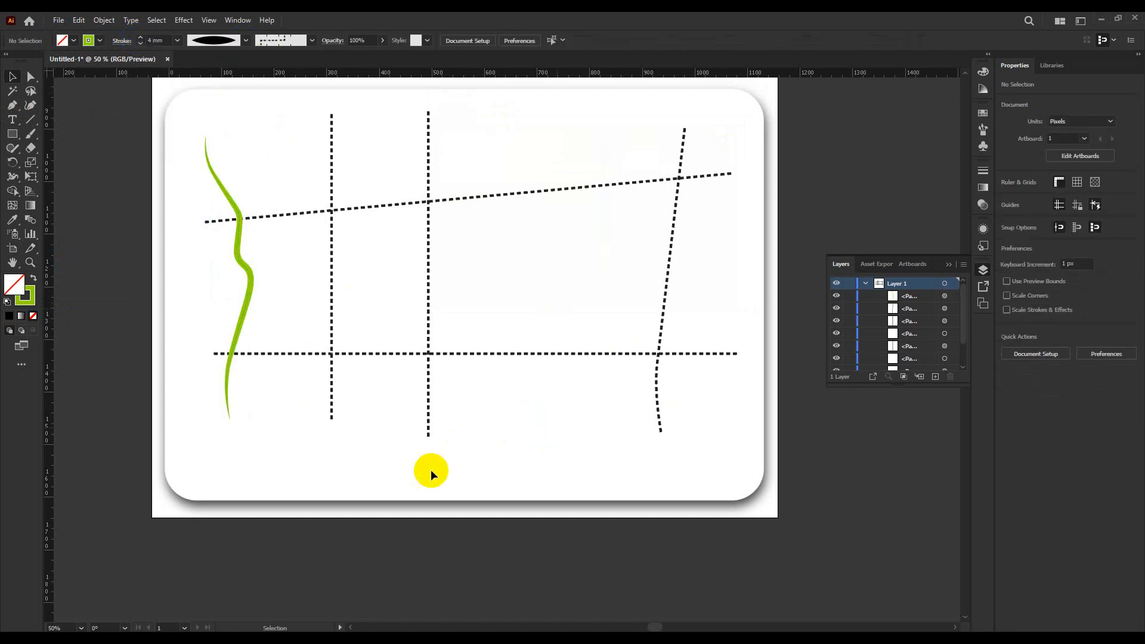
Step: Draw a bent vertical line about 73 px wide and 578 px tall near X 668 px, crossing both long dashed lines, with the Pen tool
{"action": "left_click", "coordinate": [12, 136]}
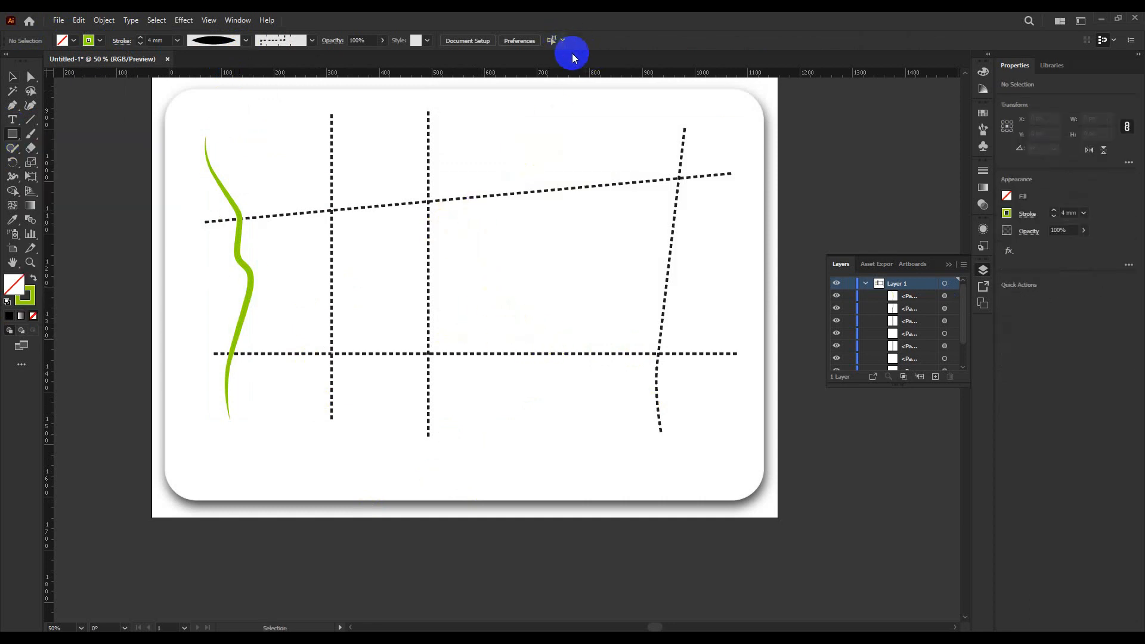
{"action": "left_click", "coordinate": [12, 105]}
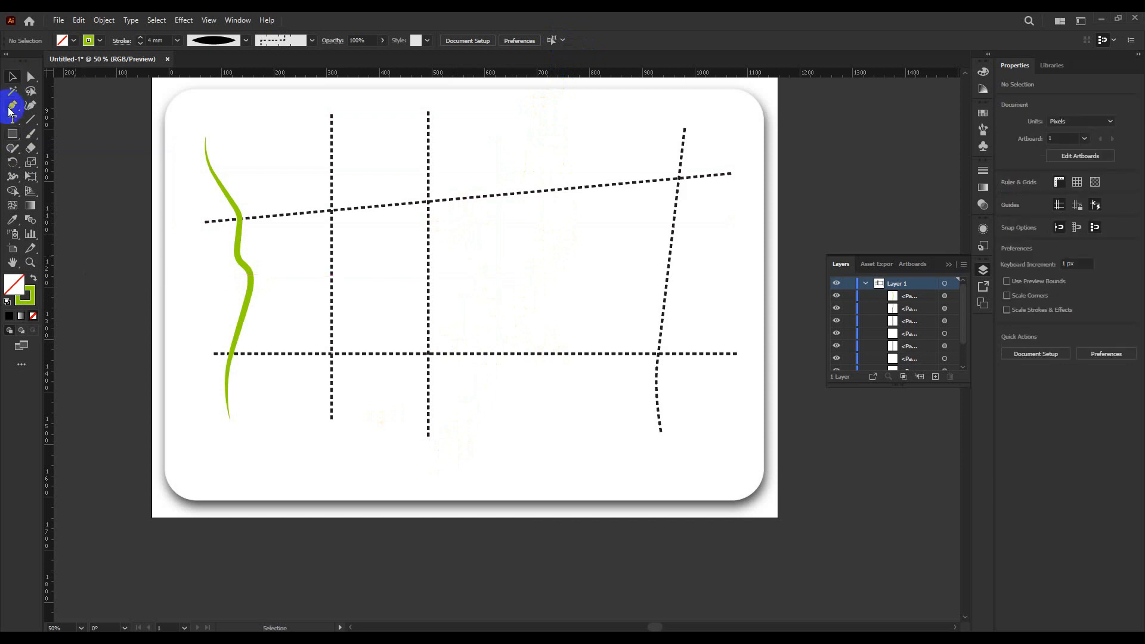
{"action": "left_click", "coordinate": [531, 123]}
{"action": "left_click", "coordinate": [539, 302]}
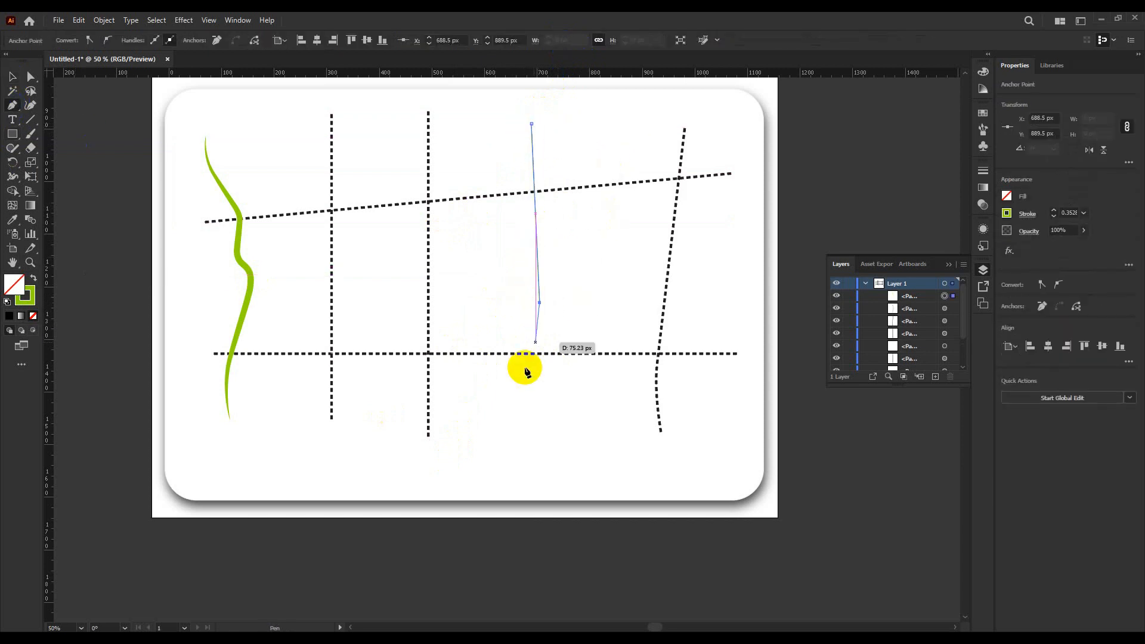
{"action": "key", "text": "v"}
{"action": "left_click", "coordinate": [12, 105]}
{"action": "left_click", "coordinate": [13, 78]}
Step: Set the bent line's stroke weight to 6 mm and its stroke colour to blue
{"action": "left_click", "coordinate": [552, 279]}
{"action": "left_click", "coordinate": [535, 272]}
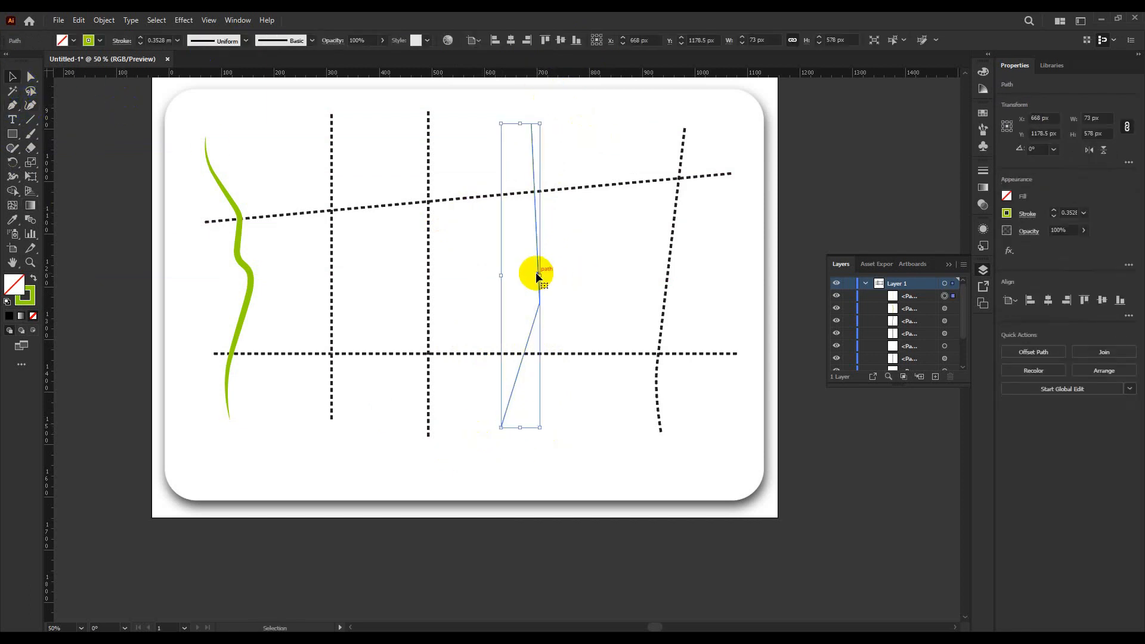
{"action": "left_click", "coordinate": [140, 38]}
{"action": "left_click", "coordinate": [140, 38]}
{"action": "left_click", "coordinate": [140, 38]}
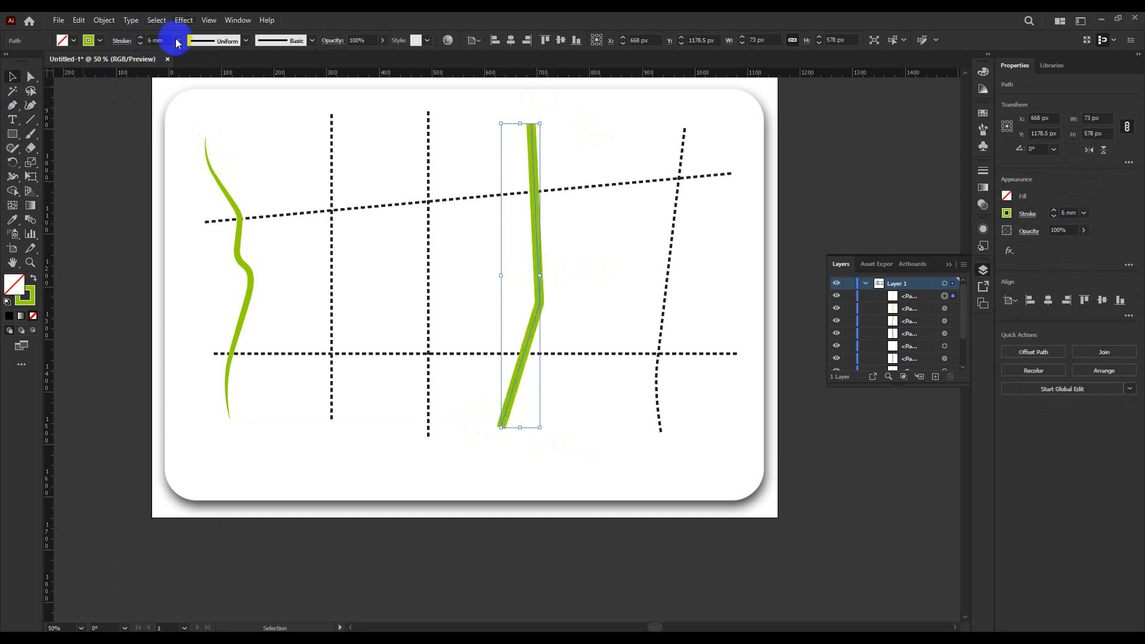
{"action": "left_click", "coordinate": [88, 40]}
{"action": "left_click", "coordinate": [82, 71]}
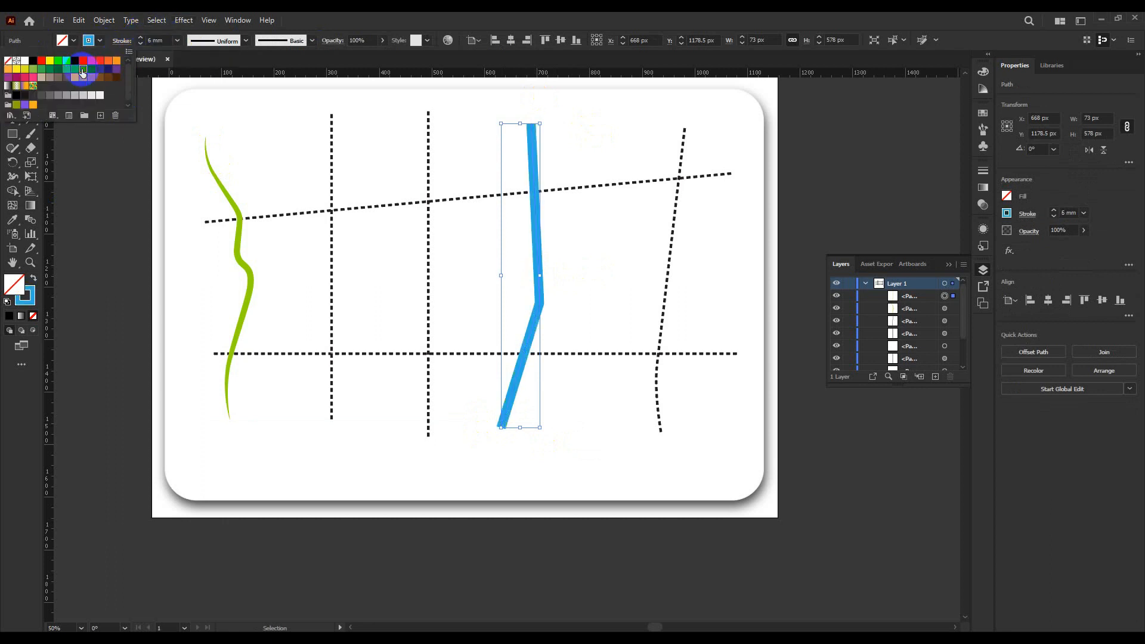
Step: Try the lens-shaped width profile on the blue bent line
{"action": "left_click", "coordinate": [186, 49]}
{"action": "left_click", "coordinate": [244, 41]}
{"action": "left_click", "coordinate": [216, 83]}
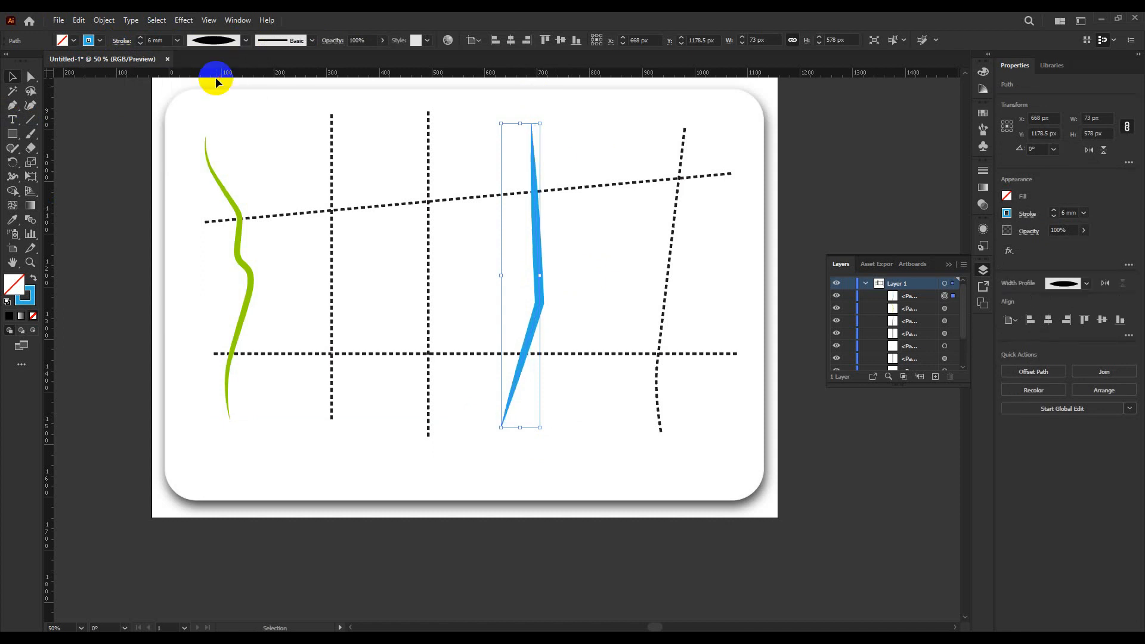
{"action": "left_click", "coordinate": [245, 41]}
Step: Try the 2.00 art brush and the Touch Calligraphic brush on the blue bent line
{"action": "left_click", "coordinate": [311, 40]}
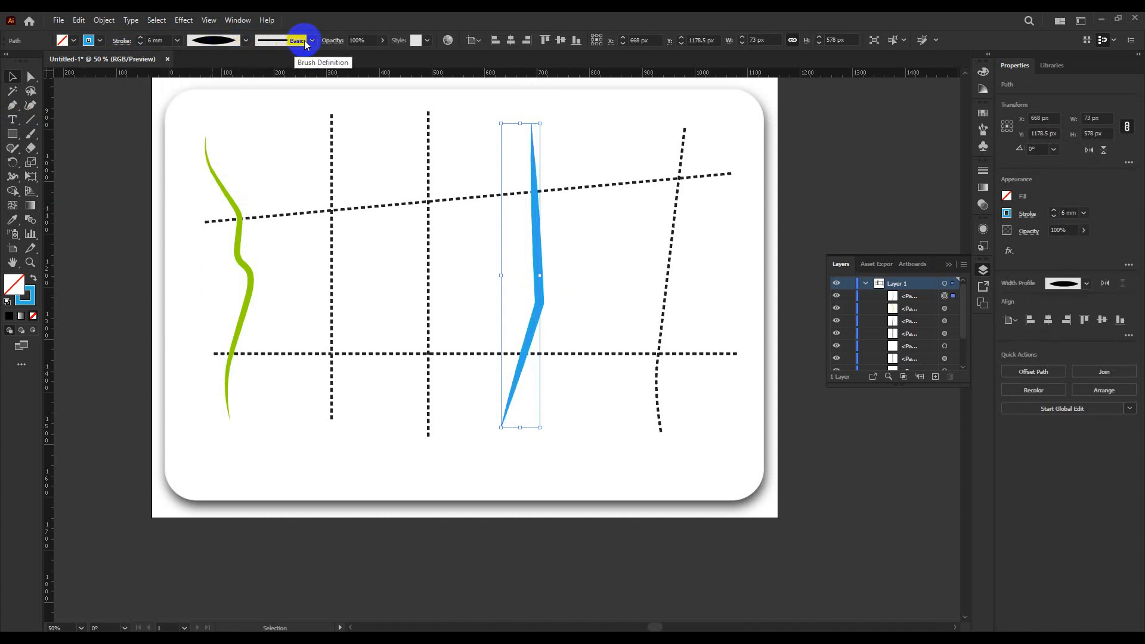
{"action": "left_click", "coordinate": [312, 42]}
{"action": "left_click", "coordinate": [282, 84]}
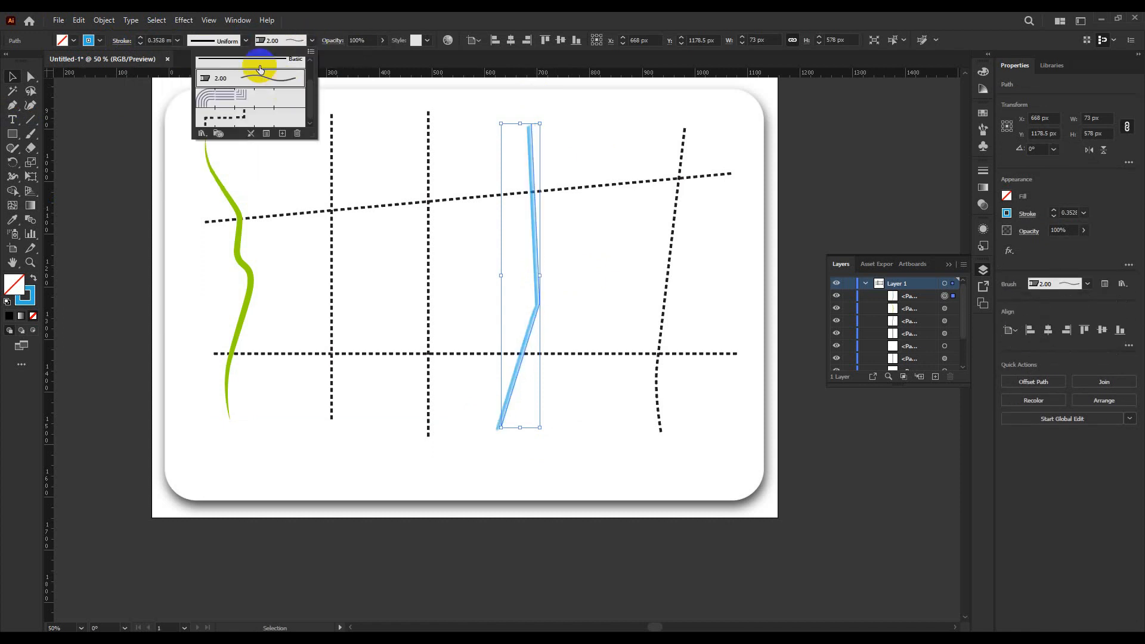
{"action": "scroll", "coordinate": [260, 70], "scroll_direction": "up", "scroll_amount": 2}
{"action": "left_click", "coordinate": [238, 93]}
{"action": "left_click", "coordinate": [264, 66]}
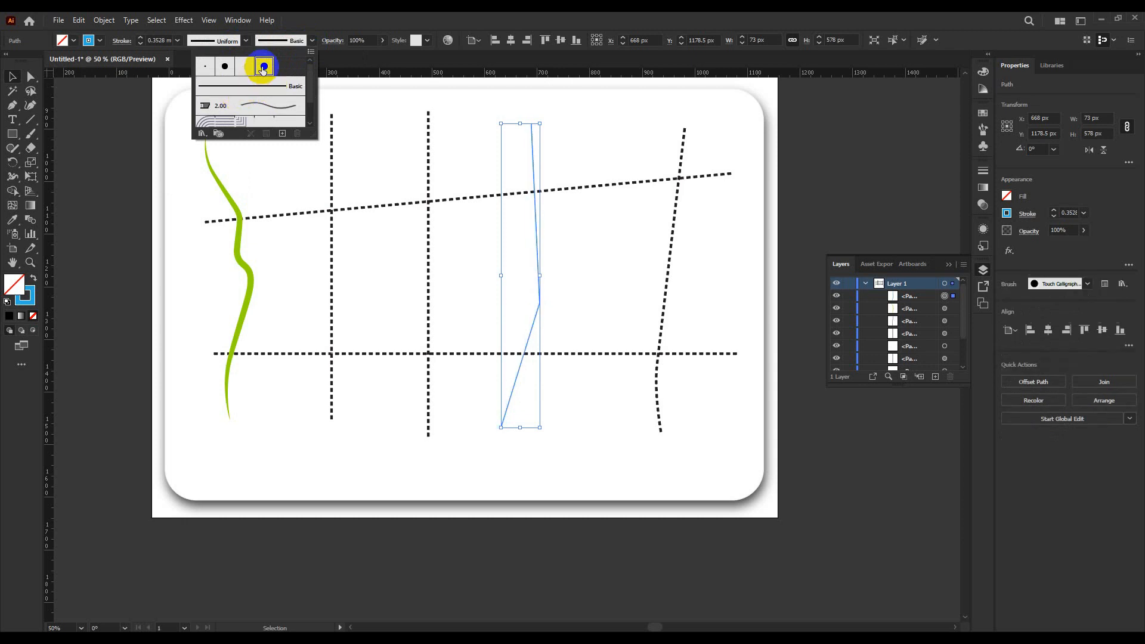
Step: Load the Arrows_Standard brush library and apply the Arrow 1.01 brush to the blue bent line
{"action": "left_click", "coordinate": [310, 52]}
{"action": "left_click", "coordinate": [202, 133]}
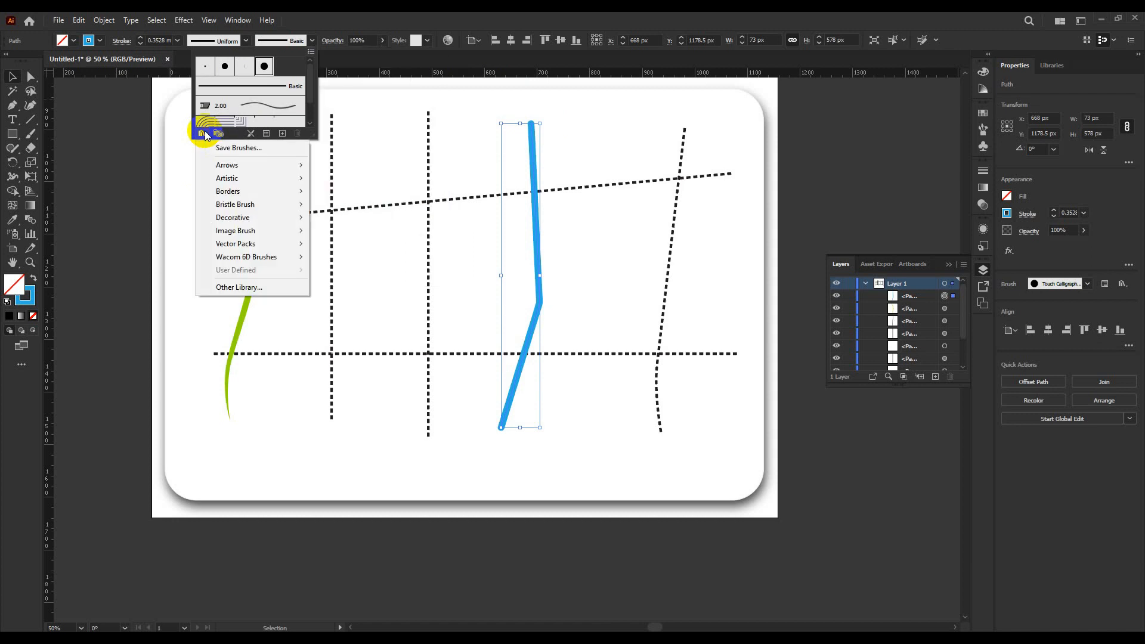
{"action": "mouse_move", "coordinate": [250, 165]}
{"action": "left_click", "coordinate": [353, 177]}
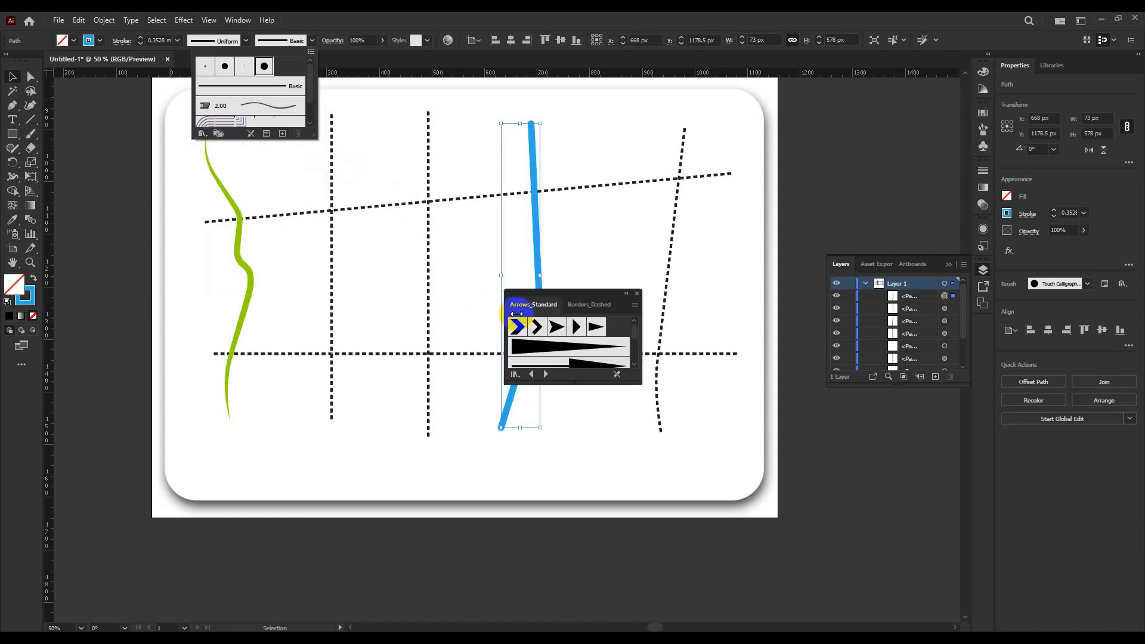
{"action": "left_click", "coordinate": [596, 328]}
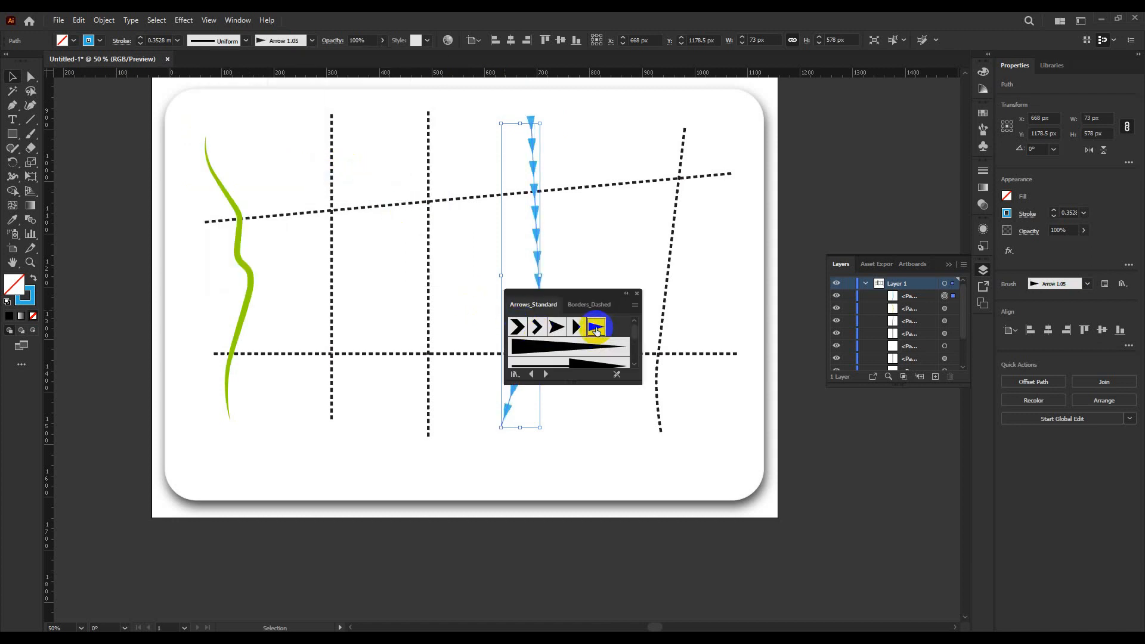
{"action": "left_click", "coordinate": [517, 326]}
{"action": "left_click", "coordinate": [637, 294]}
{"action": "left_click", "coordinate": [614, 262]}
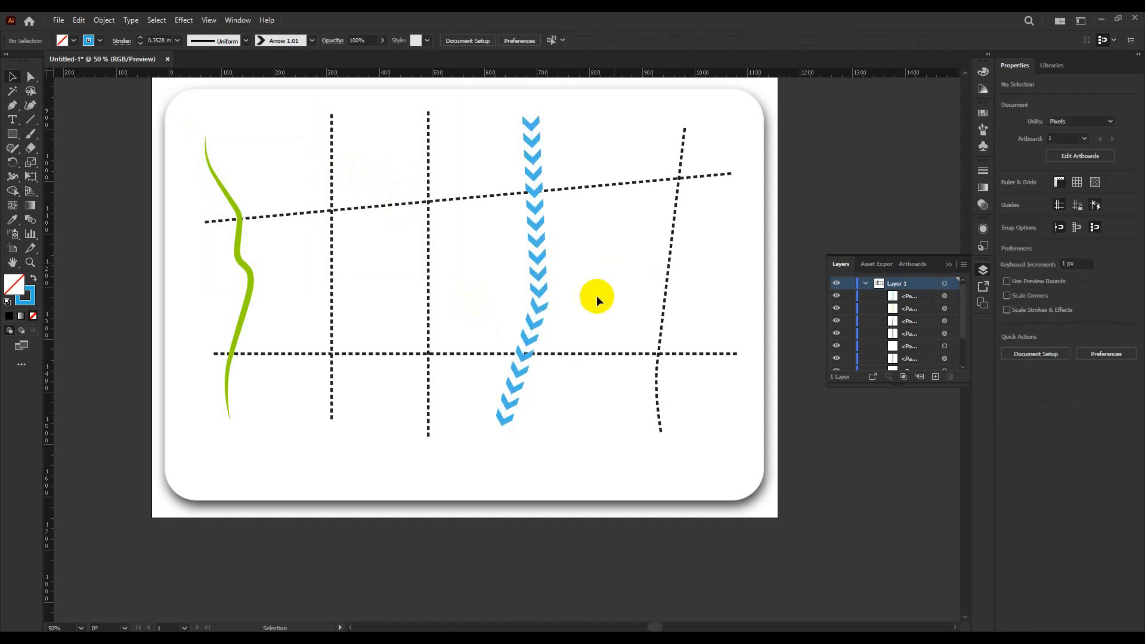
Step: Draw a wavy vertical path about 46 px wide and 592 px tall between the arrow line and the slanted dashed line with the Pen tool
{"action": "left_click_drag", "start_coordinate": [536, 396], "coordinate": [467, 417]}
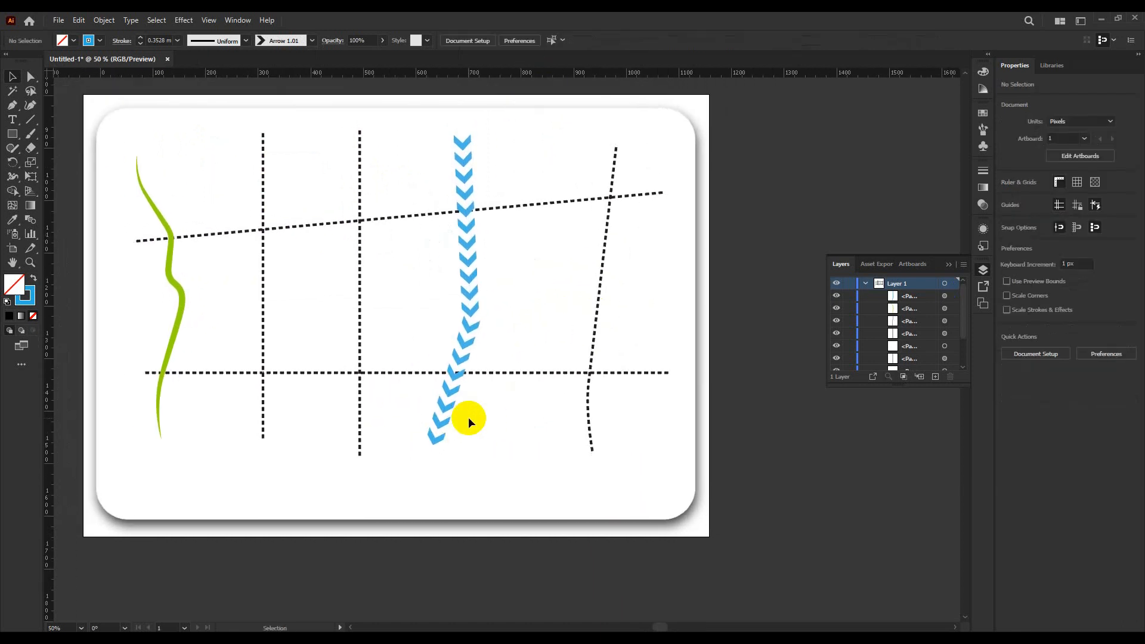
{"action": "left_click", "coordinate": [15, 109]}
{"action": "left_click", "coordinate": [534, 462]}
{"action": "left_click_drag", "start_coordinate": [558, 339], "coordinate": [552, 330]}
{"action": "left_click_drag", "start_coordinate": [543, 245], "coordinate": [549, 234]}
{"action": "left_click_drag", "start_coordinate": [554, 185], "coordinate": [555, 175]}
{"action": "left_click_drag", "start_coordinate": [547, 152], "coordinate": [529, 125]}
{"action": "key", "text": "v"}
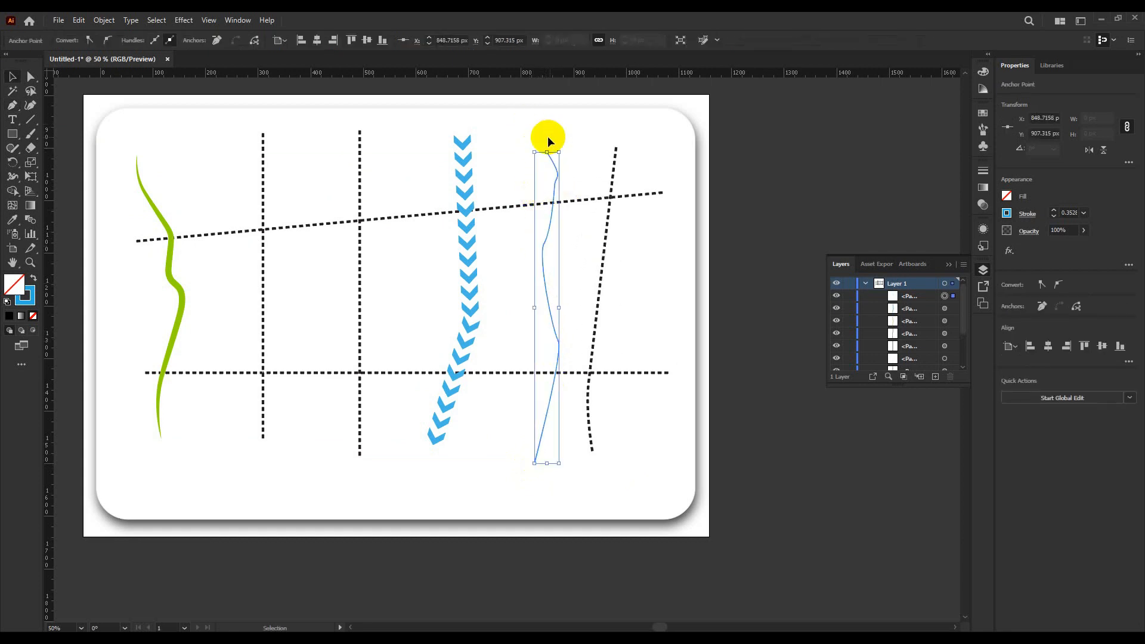
{"action": "left_click", "coordinate": [12, 105]}
{"action": "key", "text": "v"}
Step: Set the new wavy vertical path's stroke to 7 mm and apply the lens-shaped width profile that tapers at both ends
{"action": "left_click", "coordinate": [549, 160]}
{"action": "left_click", "coordinate": [552, 162]}
{"action": "left_click", "coordinate": [140, 37]}
{"action": "left_click", "coordinate": [140, 37]}
{"action": "left_click", "coordinate": [312, 40]}
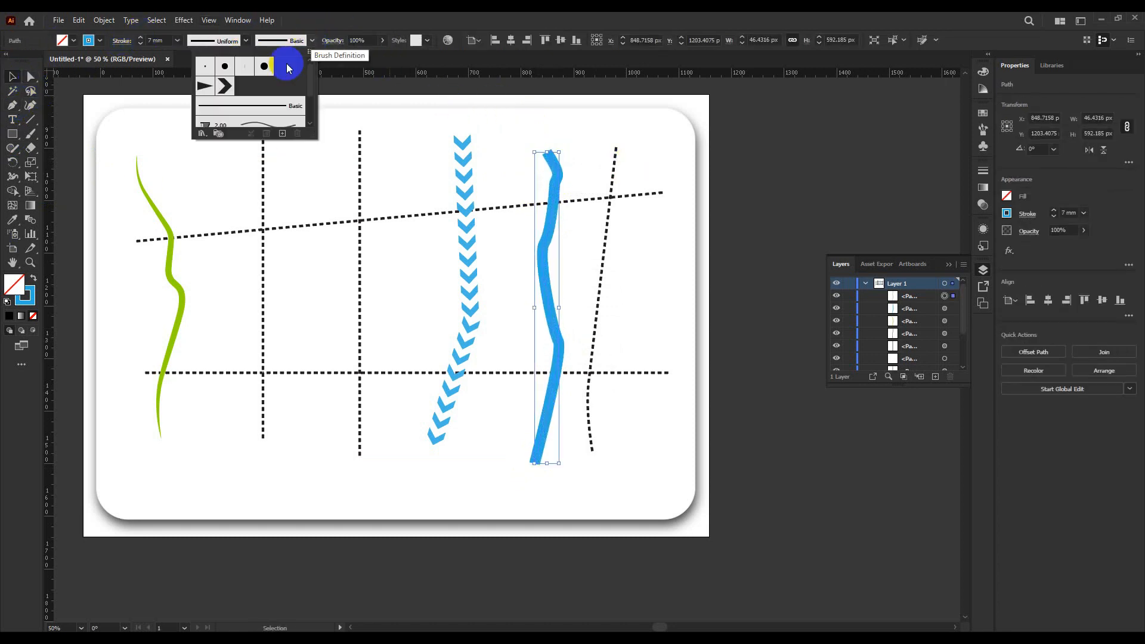
{"action": "left_click", "coordinate": [245, 40]}
{"action": "left_click", "coordinate": [214, 98]}
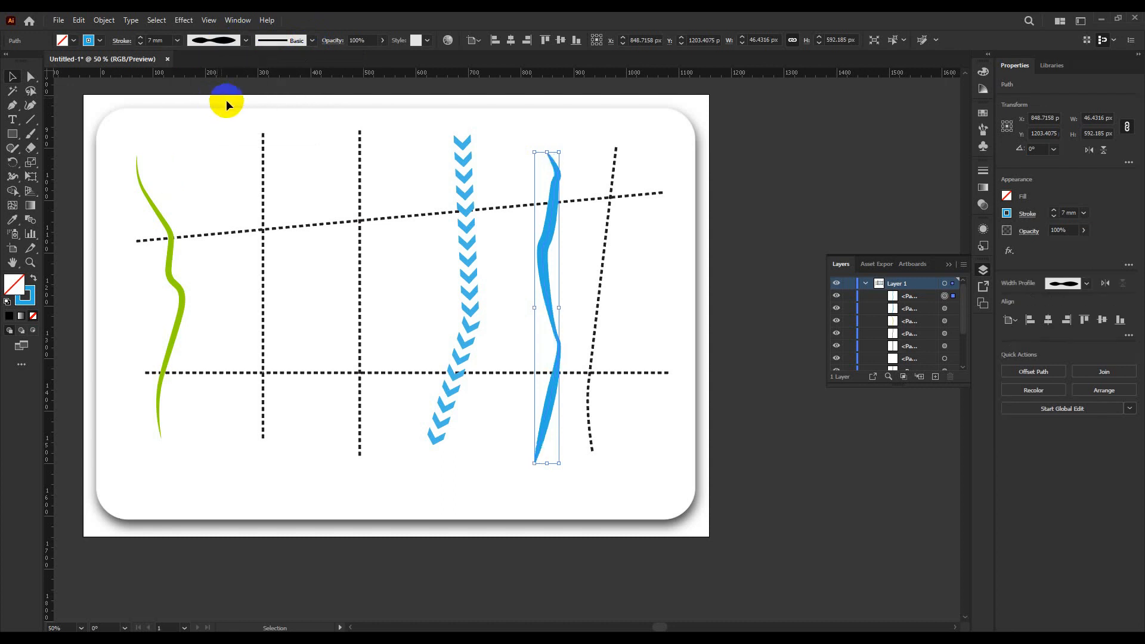
{"action": "left_click", "coordinate": [245, 40]}
{"action": "left_click", "coordinate": [218, 79]}
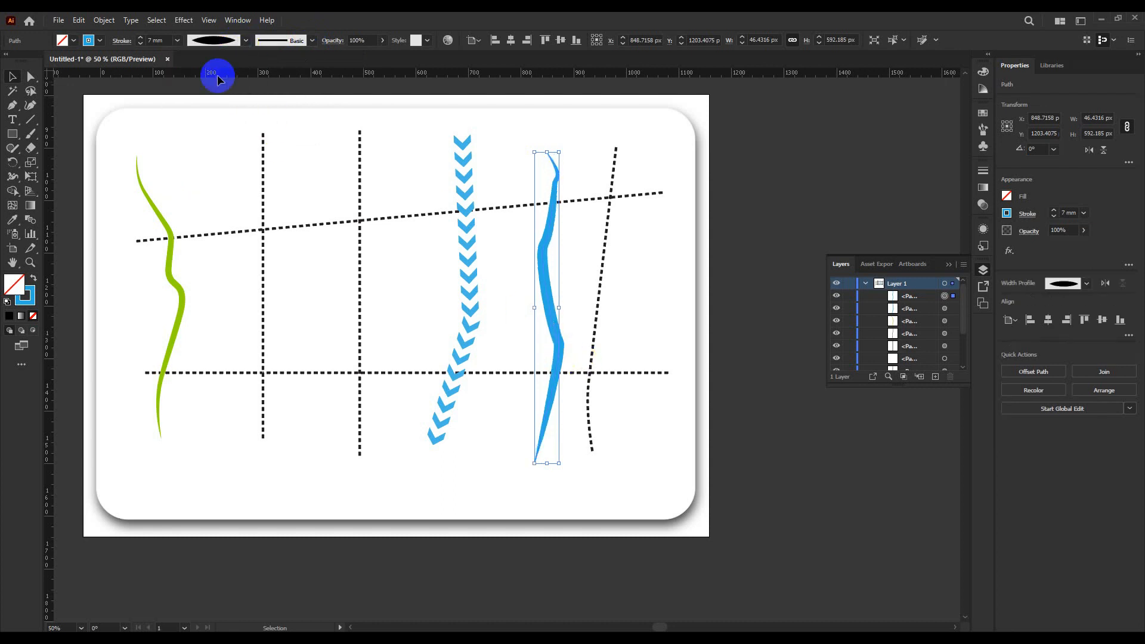
{"action": "left_click", "coordinate": [177, 116]}
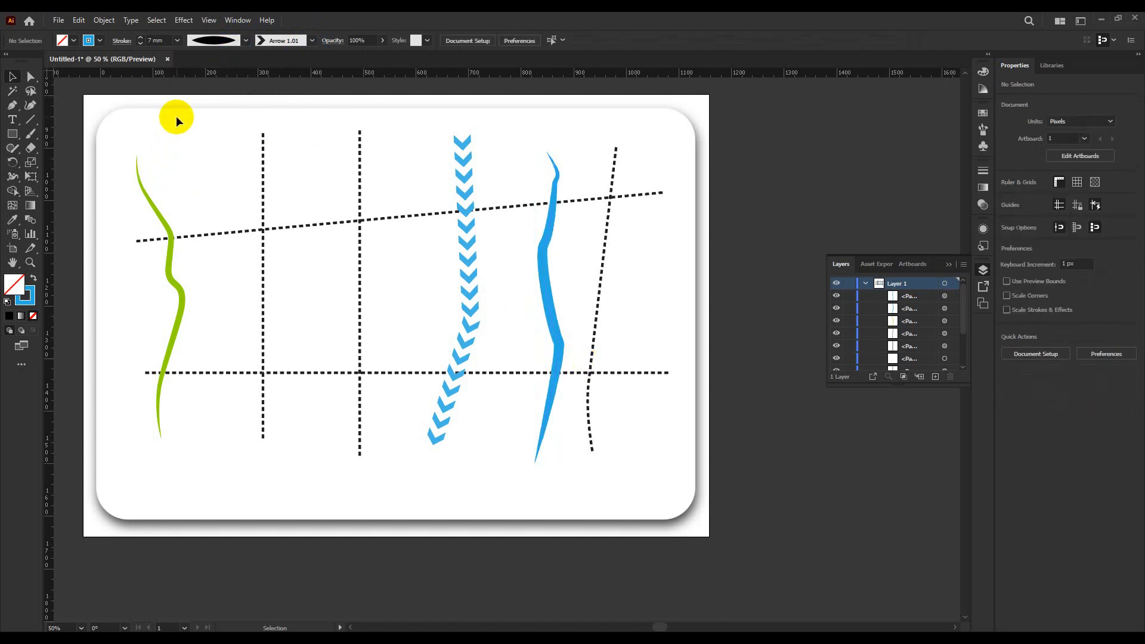
Step: Draw a curved branch about 173 px wide and 131 px tall from the upper part of the thick blue line
{"action": "left_click", "coordinate": [19, 106]}
{"action": "left_click", "coordinate": [554, 225]}
{"action": "mouse_move", "coordinate": [581, 200]}
{"action": "left_mouse_down"}
{"action": "mouse_move", "coordinate": [593, 205]}
{"action": "mouse_move", "coordinate": [651, 152]}
{"action": "left_mouse_up"}
{"action": "key", "text": "v"}
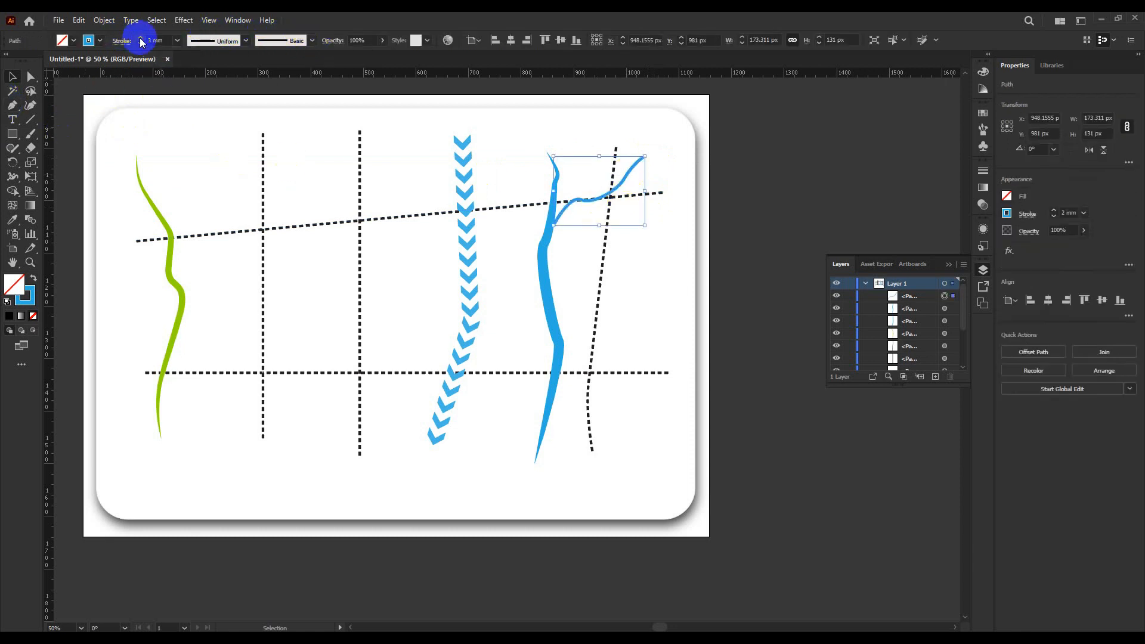
Step: Set the branch's stroke to 5 mm and give it the lens-shaped width profile
{"action": "left_click", "coordinate": [244, 43]}
{"action": "left_click", "coordinate": [216, 76]}
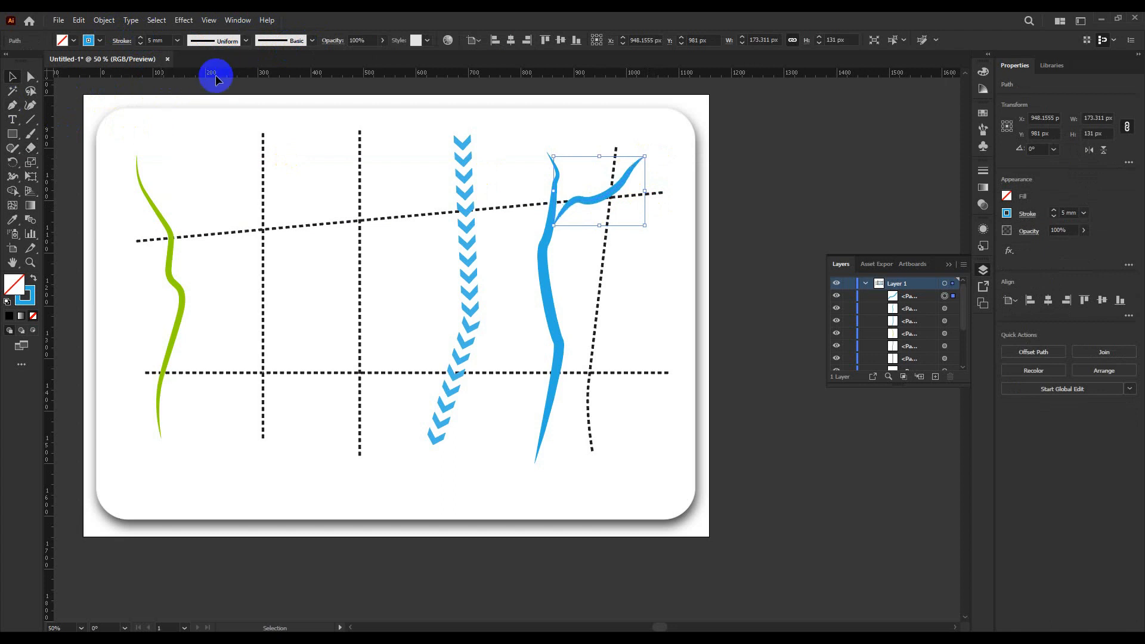
{"action": "left_click", "coordinate": [712, 224]}
{"action": "scroll", "coordinate": [589, 197], "scroll_direction": "up", "scroll_amount": 2}
{"action": "left_click", "coordinate": [578, 207]}
{"action": "left_click", "coordinate": [663, 334]}
{"action": "scroll", "coordinate": [664, 334], "scroll_direction": "down", "scroll_amount": 2}
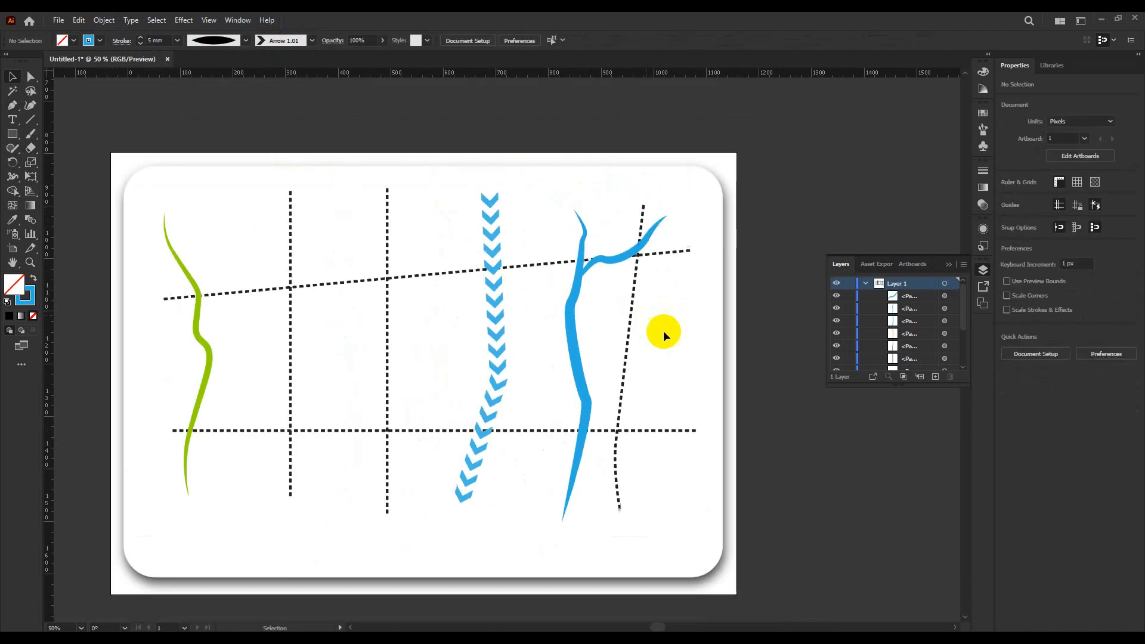
Step: Draw a closed, kidney-like shape about 55 px wide and 126 px tall outside the green line with the Curvature tool
{"action": "scroll", "coordinate": [143, 357], "scroll_direction": "up", "scroll_amount": 2}
{"action": "left_click_drag", "start_coordinate": [141, 360], "coordinate": [254, 350]}
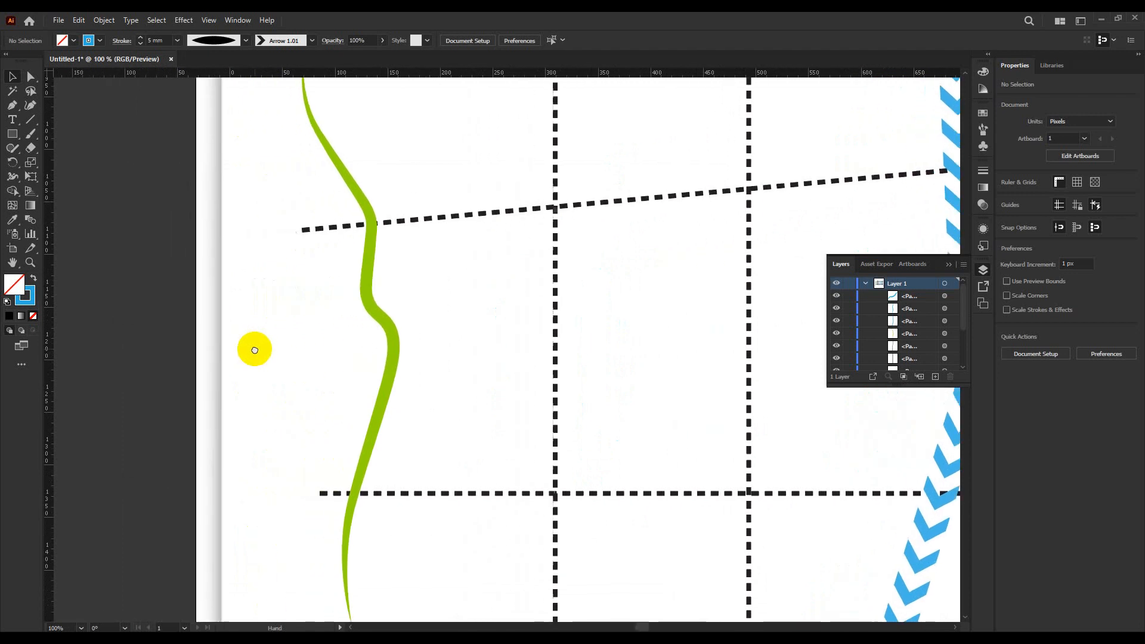
{"action": "left_click", "coordinate": [30, 105]}
{"action": "left_click", "coordinate": [317, 377]}
{"action": "left_click", "coordinate": [298, 340]}
{"action": "left_click", "coordinate": [298, 311]}
{"action": "left_click", "coordinate": [292, 282]}
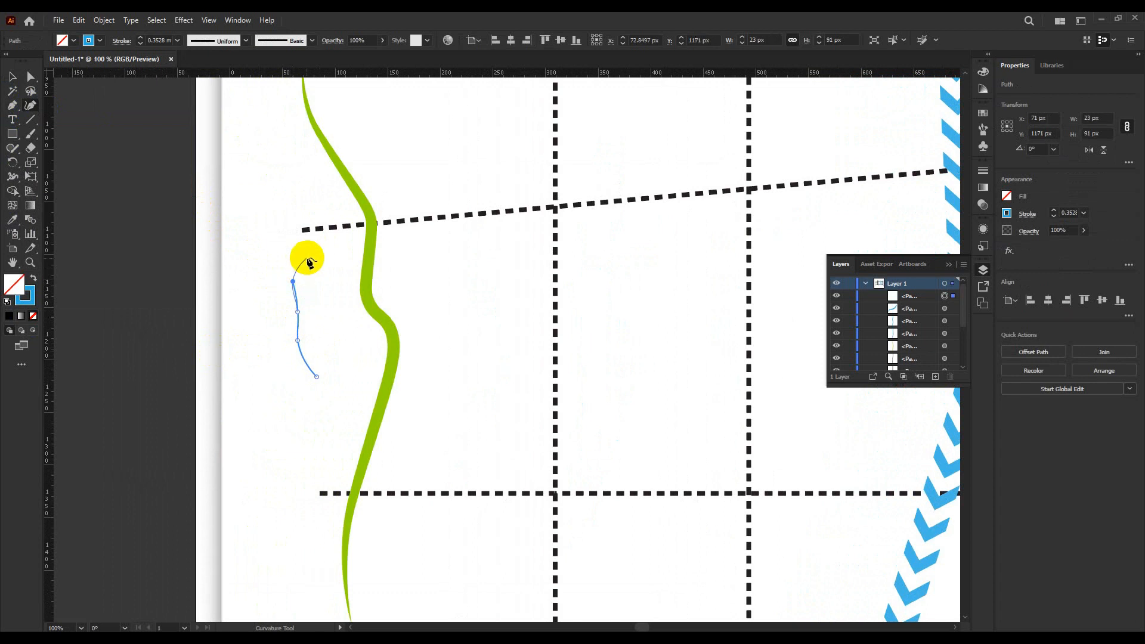
{"action": "left_click", "coordinate": [338, 342]}
{"action": "left_click", "coordinate": [316, 376]}
Step: Fill the closed curved shape with dark grey and remove its stroke
{"action": "double_click", "coordinate": [13, 285]}
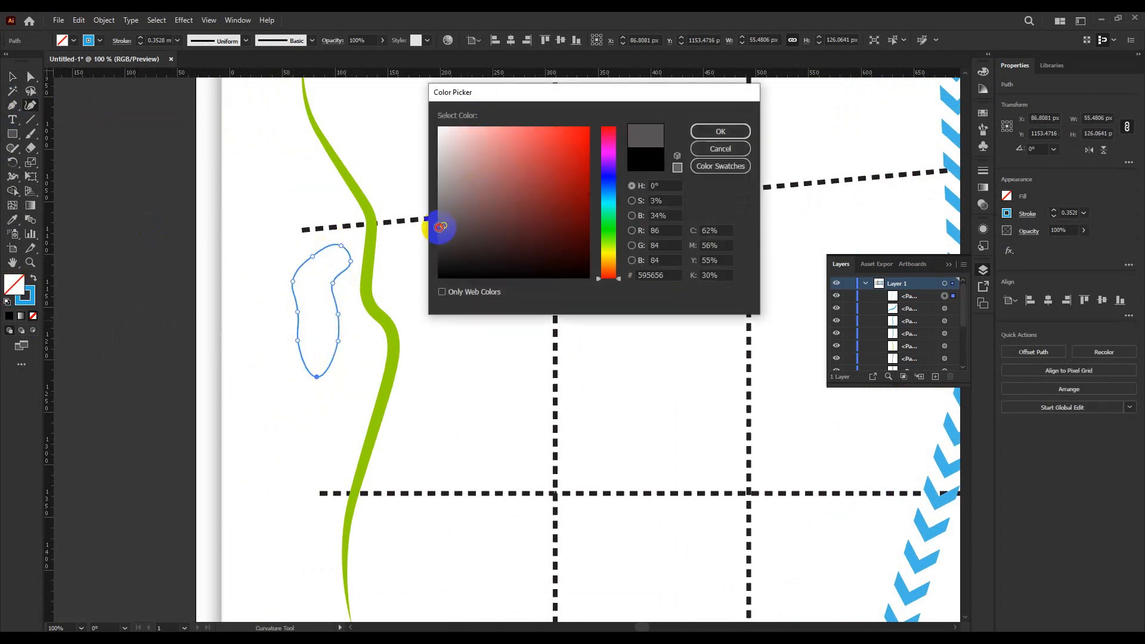
{"action": "left_click", "coordinate": [707, 136]}
{"action": "left_click", "coordinate": [99, 40]}
{"action": "left_click", "coordinate": [6, 61]}
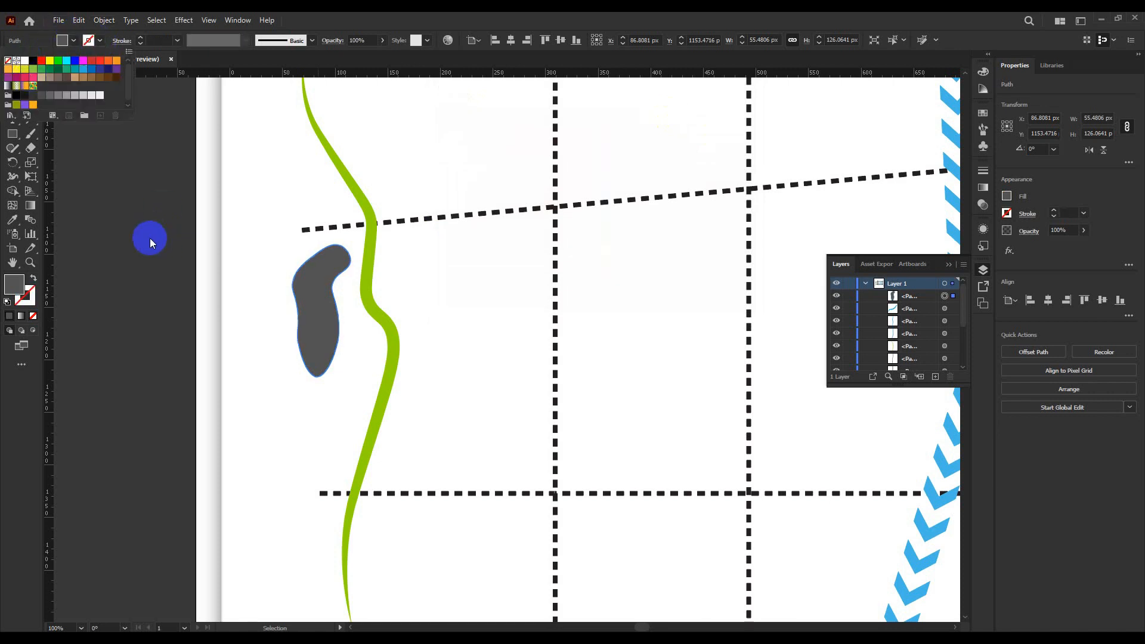
{"action": "left_click", "coordinate": [149, 238]}
{"action": "scroll", "coordinate": [229, 261], "scroll_direction": "down", "scroll_amount": 1}
{"action": "left_click", "coordinate": [384, 391]}
{"action": "scroll", "coordinate": [483, 303], "scroll_direction": "down", "scroll_amount": 2}
{"action": "scroll", "coordinate": [386, 235], "scroll_direction": "up", "scroll_amount": 1}
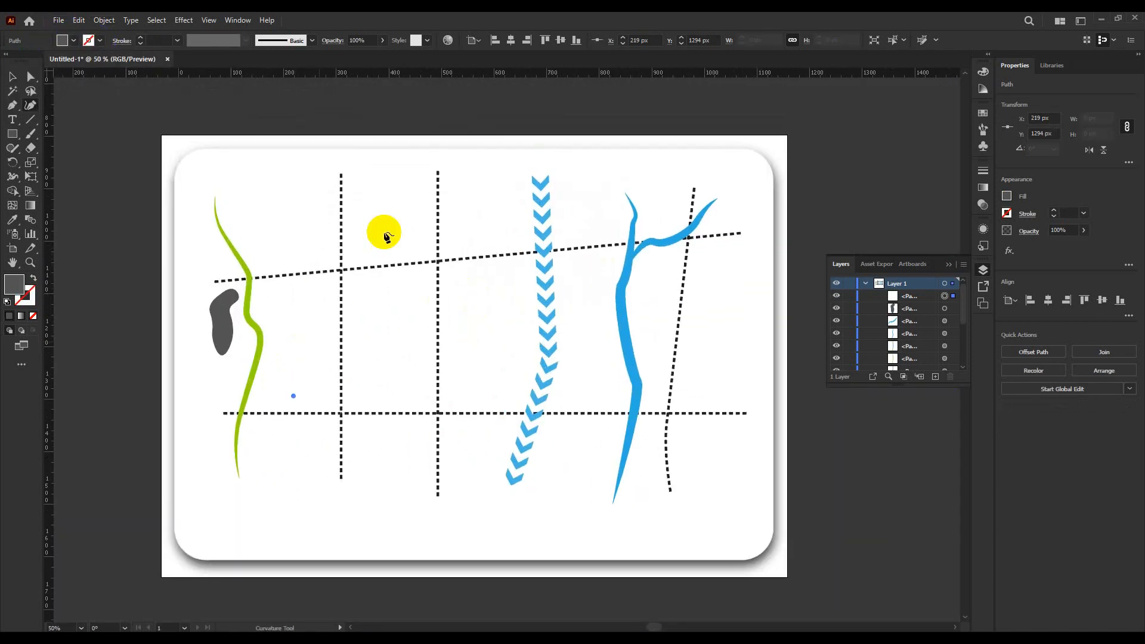
Step: Draw a 111 by 54 px rectangle between the green line and the first vertical dashed line, rounding its corners about 16 px
{"action": "key", "text": "m"}
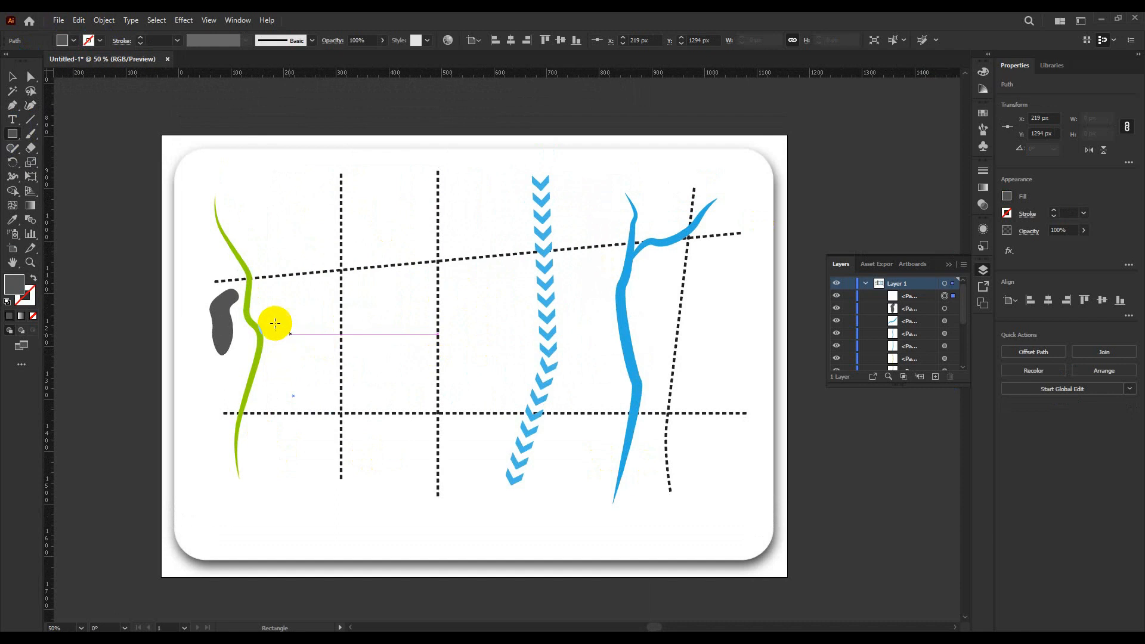
{"action": "scroll", "coordinate": [287, 324], "scroll_direction": "up", "scroll_amount": 2}
{"action": "left_click_drag", "start_coordinate": [259, 253], "coordinate": [377, 310]}
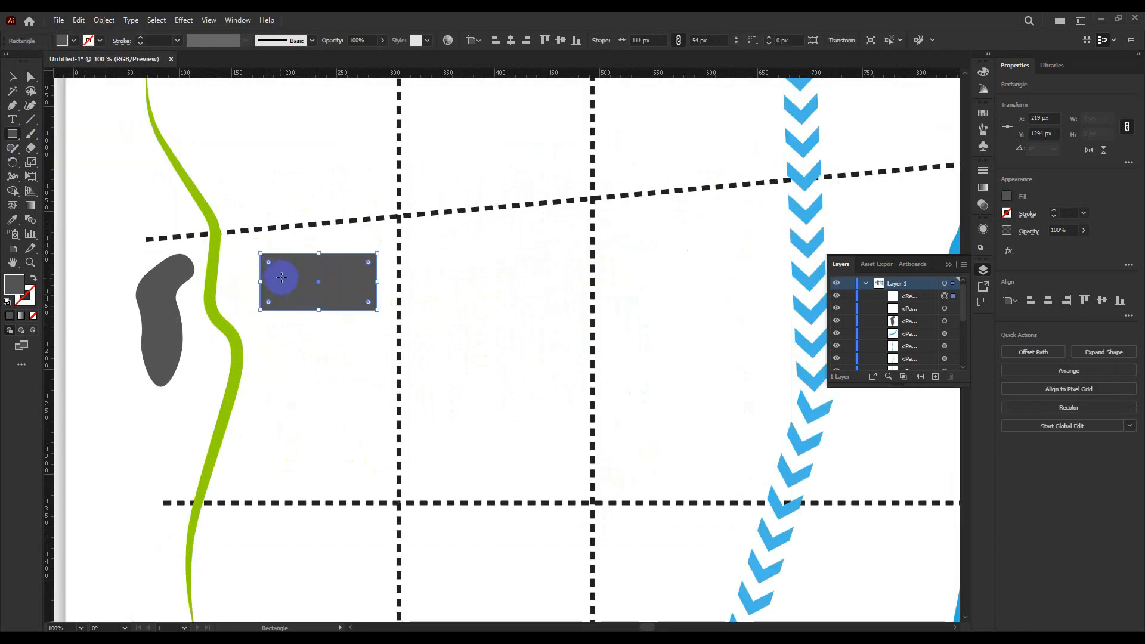
{"action": "left_click_drag", "start_coordinate": [268, 259], "coordinate": [278, 270]}
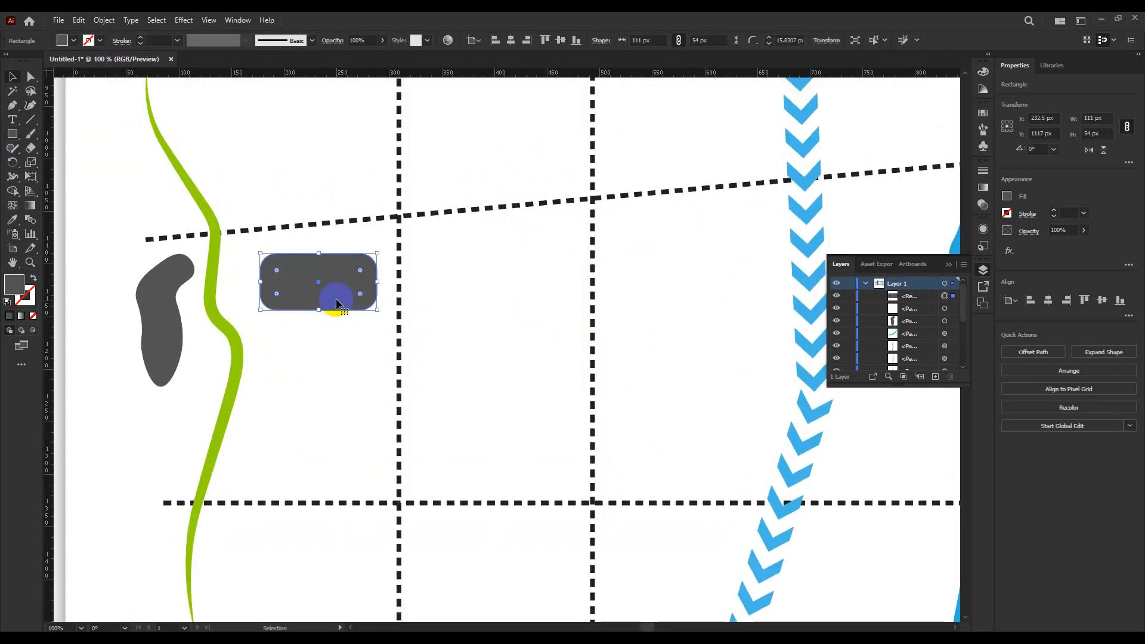
{"action": "left_click_drag", "start_coordinate": [336, 304], "coordinate": [338, 277]}
Step: Fill the rounded rectangle with tan and duplicate it twice below, resizing the lowest copy to 135 by 42 px
{"action": "left_click", "coordinate": [60, 41]}
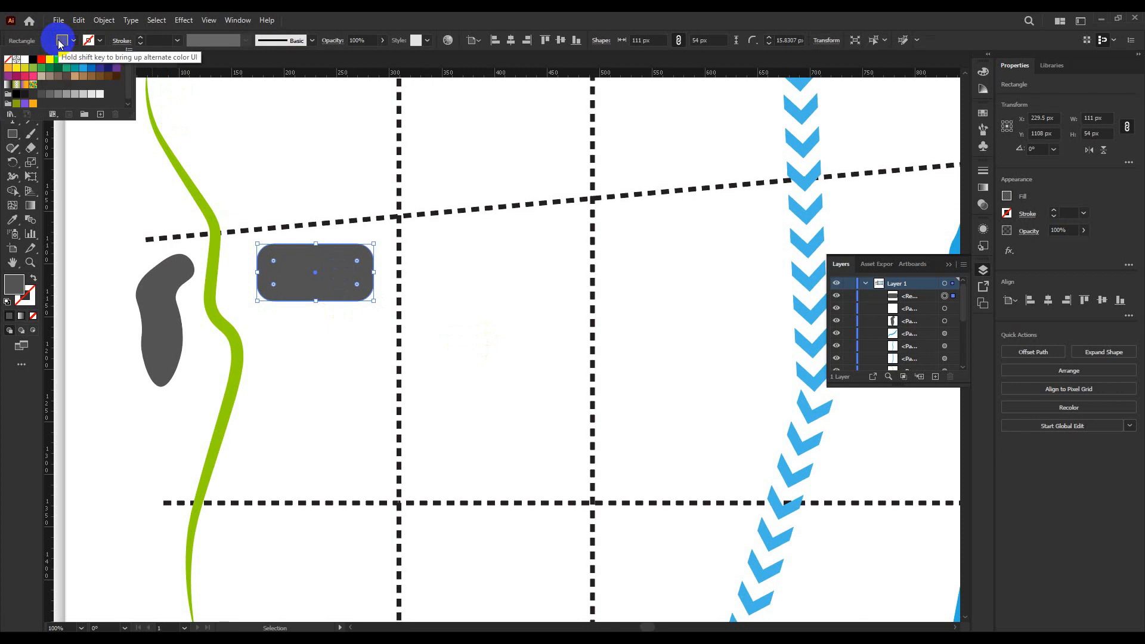
{"action": "left_click", "coordinate": [41, 75]}
{"action": "left_click_drag", "start_coordinate": [336, 292], "coordinate": [321, 369]}
{"action": "left_click_drag", "start_coordinate": [375, 321], "coordinate": [383, 408]}
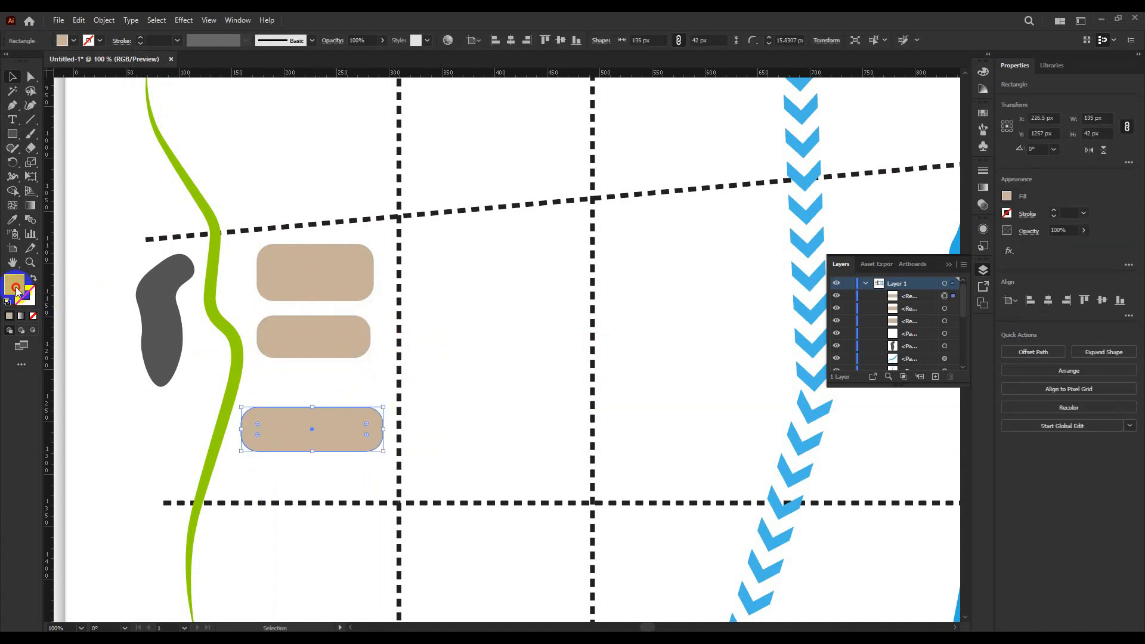
Step: Try a yellow fill on the lowest rounded rectangle
{"action": "double_click", "coordinate": [13, 284]}
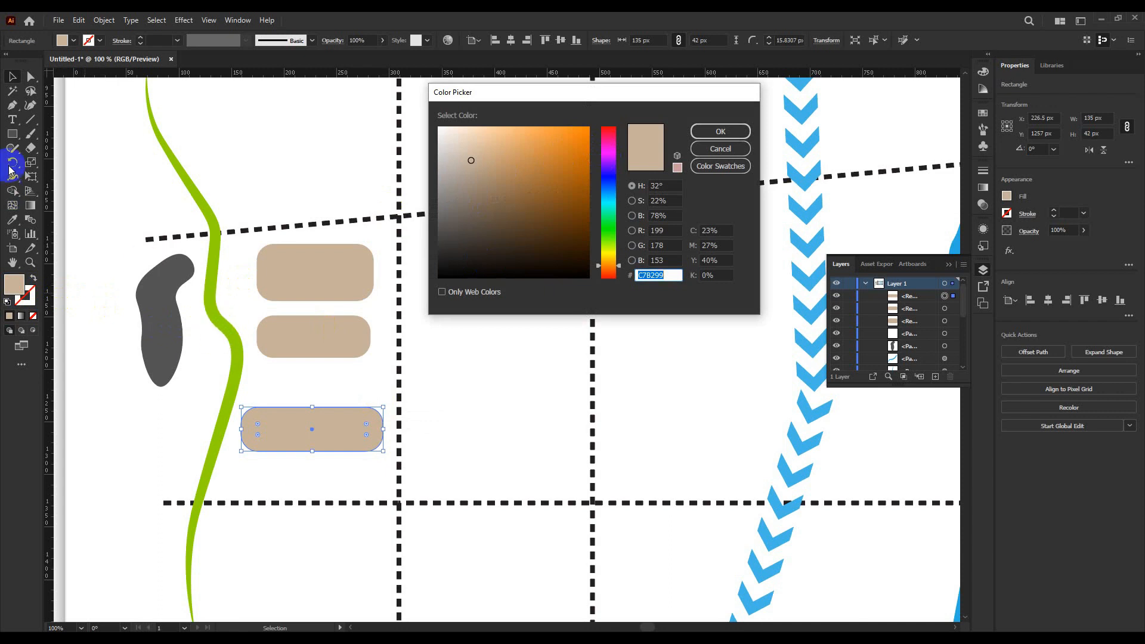
{"action": "left_click", "coordinate": [508, 157]}
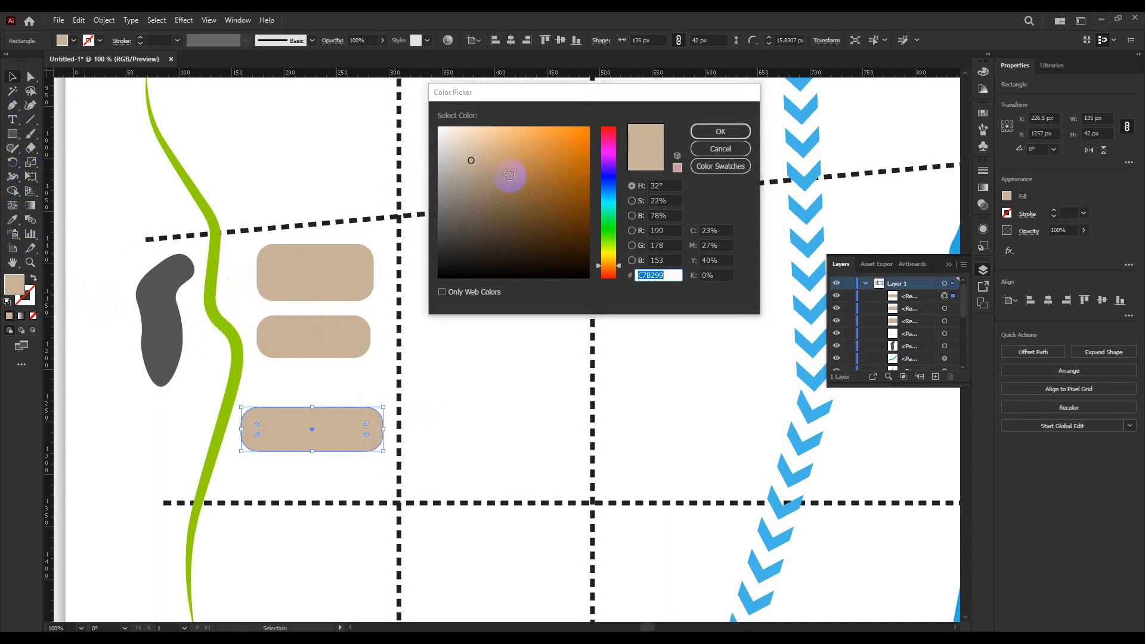
{"action": "left_click", "coordinate": [241, 296]}
{"action": "left_click", "coordinate": [611, 251]}
{"action": "left_click", "coordinate": [562, 144]}
{"action": "left_click", "coordinate": [721, 132]}
Step: Sample the wavy line's green with the Eyedropper and use it as the lowest rounded rectangle's fill without a stroke
{"action": "left_click", "coordinate": [12, 218]}
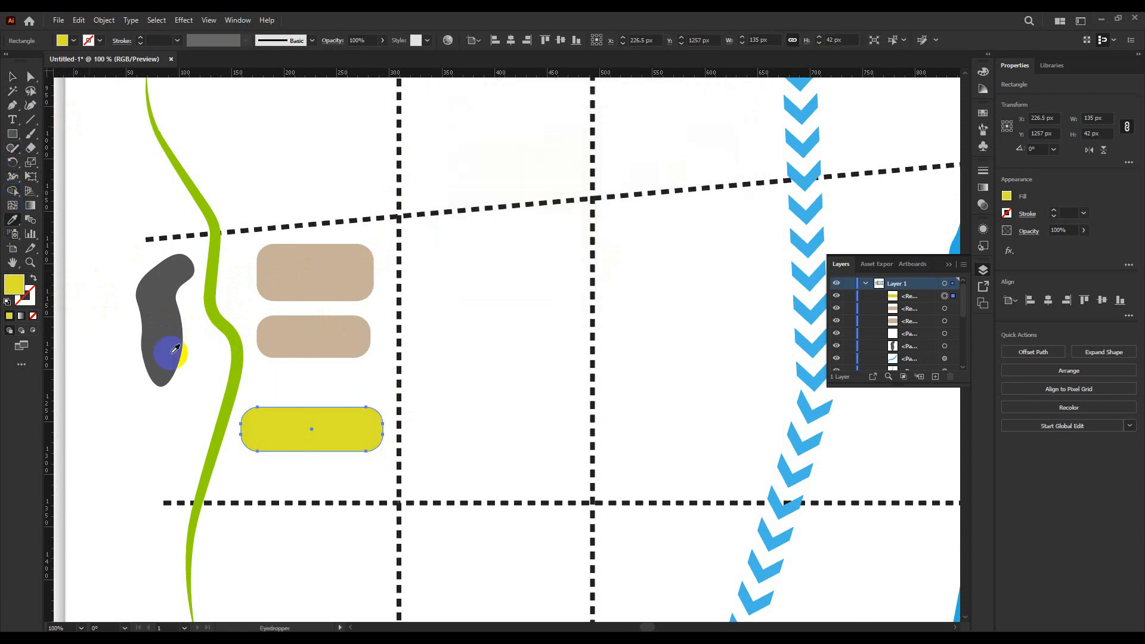
{"action": "left_click", "coordinate": [226, 324]}
{"action": "left_click", "coordinate": [34, 280]}
{"action": "left_click", "coordinate": [12, 75]}
{"action": "left_click", "coordinate": [481, 368]}
Step: Draw a 143 by 237 px rectangle between the two vertical dashed lines with corners rounded about 21 px
{"action": "scroll", "coordinate": [471, 373], "scroll_direction": "down", "scroll_amount": 3}
{"action": "left_click_drag", "start_coordinate": [644, 427], "coordinate": [587, 404]}
{"action": "scroll", "coordinate": [469, 356], "scroll_direction": "up", "scroll_amount": 2}
{"action": "left_click_drag", "start_coordinate": [468, 356], "coordinate": [475, 383]}
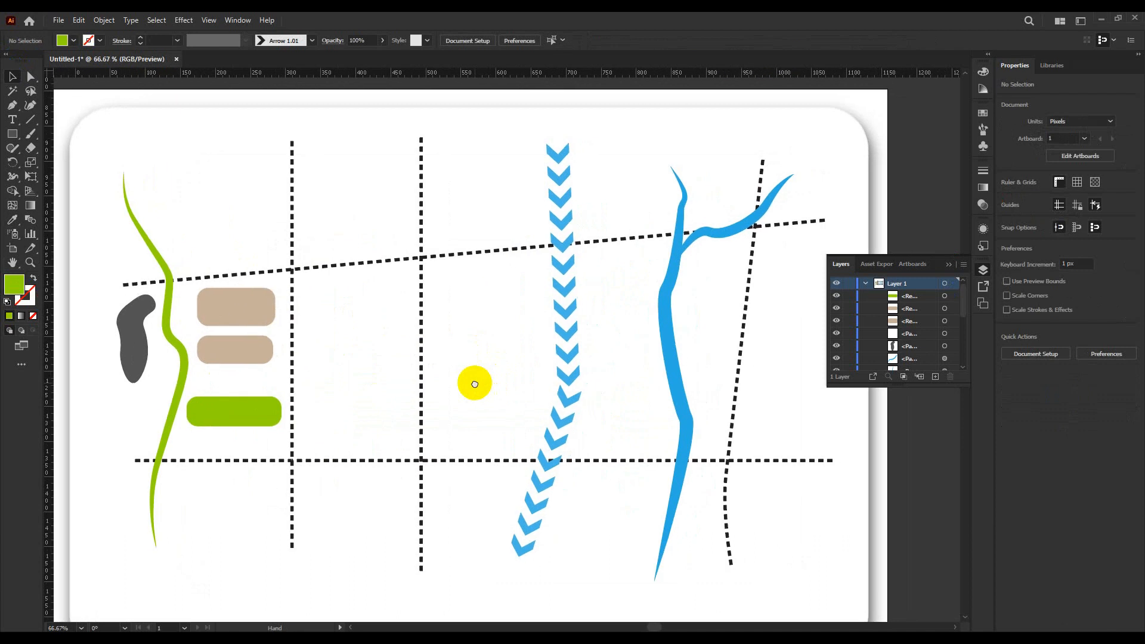
{"action": "scroll", "coordinate": [412, 358], "scroll_direction": "up", "scroll_amount": 1}
{"action": "left_click", "coordinate": [12, 133]}
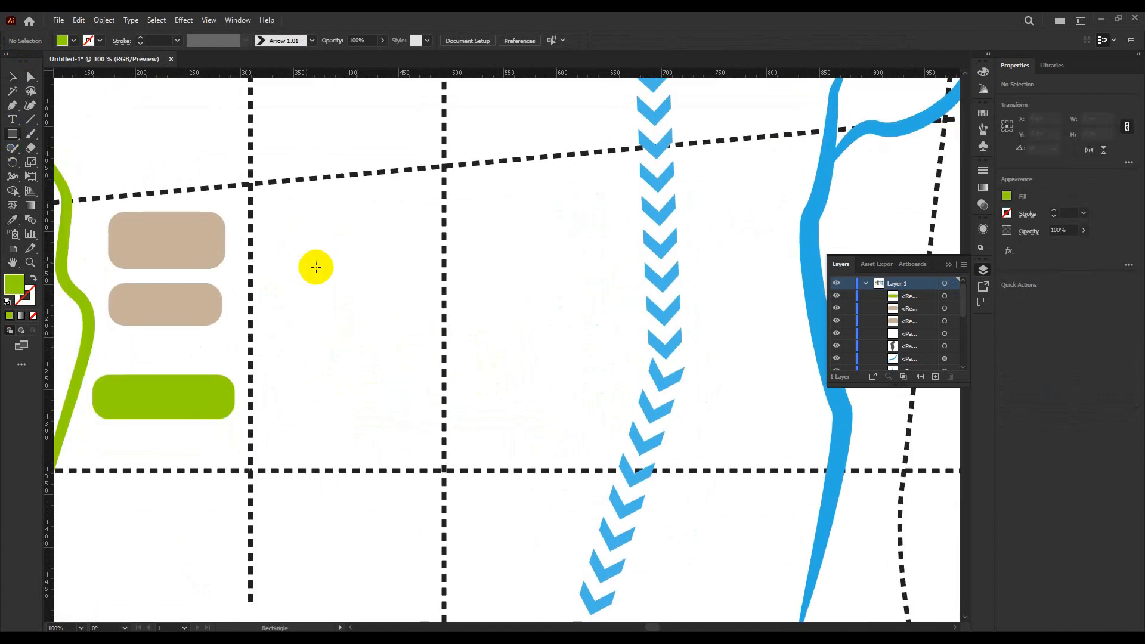
{"action": "mouse_move", "coordinate": [281, 202]}
{"action": "left_mouse_down"}
{"action": "mouse_move", "coordinate": [431, 451]}
{"action": "mouse_move", "coordinate": [297, 231]}
{"action": "left_mouse_up"}
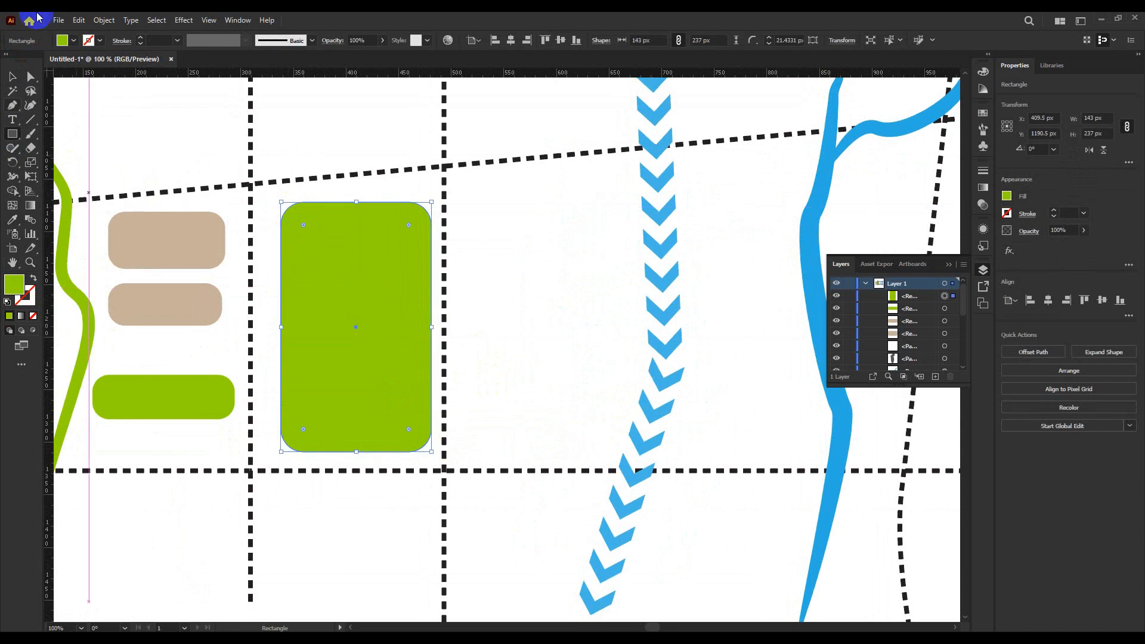
Step: Fill the tall rounded rectangle with light orange
{"action": "left_click", "coordinate": [62, 41]}
{"action": "left_click", "coordinate": [50, 60]}
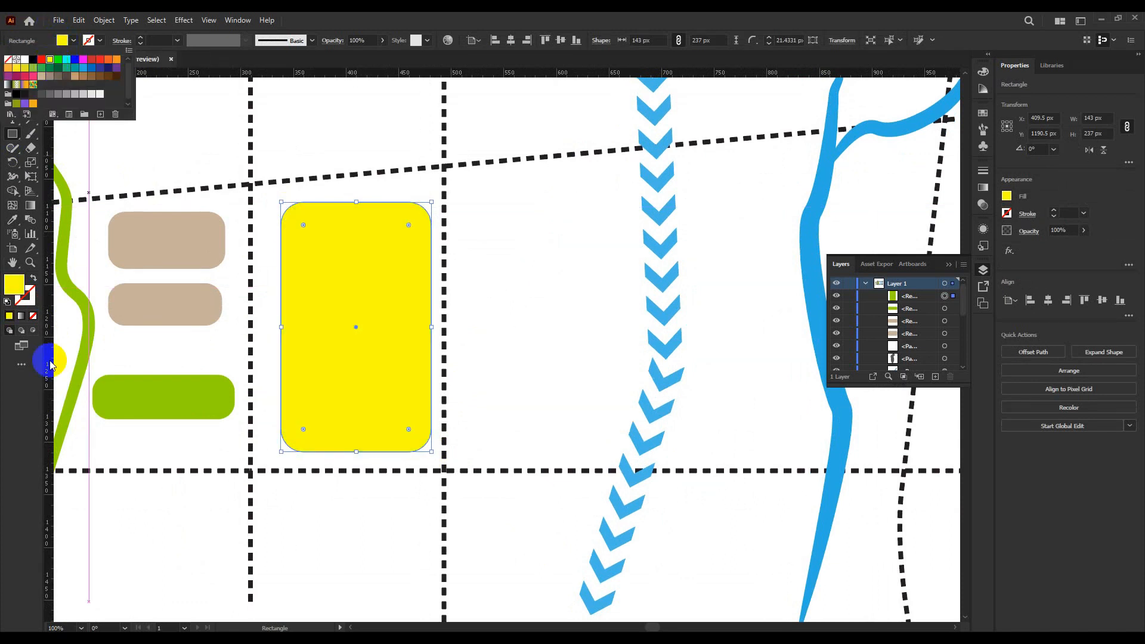
{"action": "double_click", "coordinate": [14, 285]}
{"action": "left_click", "coordinate": [607, 260]}
{"action": "left_click", "coordinate": [546, 127]}
{"action": "left_click", "coordinate": [713, 132]}
{"action": "left_click", "coordinate": [720, 132]}
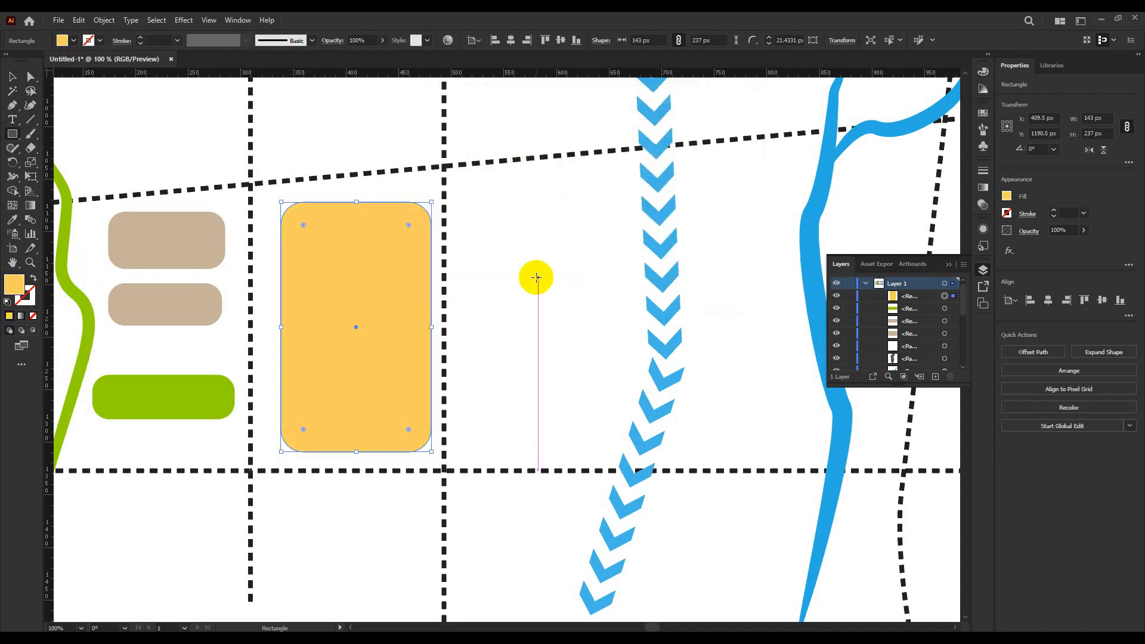
{"action": "left_click", "coordinate": [13, 79]}
{"action": "left_click", "coordinate": [501, 238]}
Step: Duplicate the orange rectangle below the horizontal dashed line and resize the copy to 134 by 135 px
{"action": "scroll", "coordinate": [537, 286], "scroll_direction": "down", "scroll_amount": 3}
{"action": "scroll", "coordinate": [561, 319], "scroll_direction": "up", "scroll_amount": 2}
{"action": "left_click_drag", "start_coordinate": [557, 296], "coordinate": [506, 285]}
{"action": "left_click_drag", "start_coordinate": [397, 472], "coordinate": [395, 406]}
{"action": "left_click_drag", "start_coordinate": [388, 243], "coordinate": [380, 398], "text": "alt"}
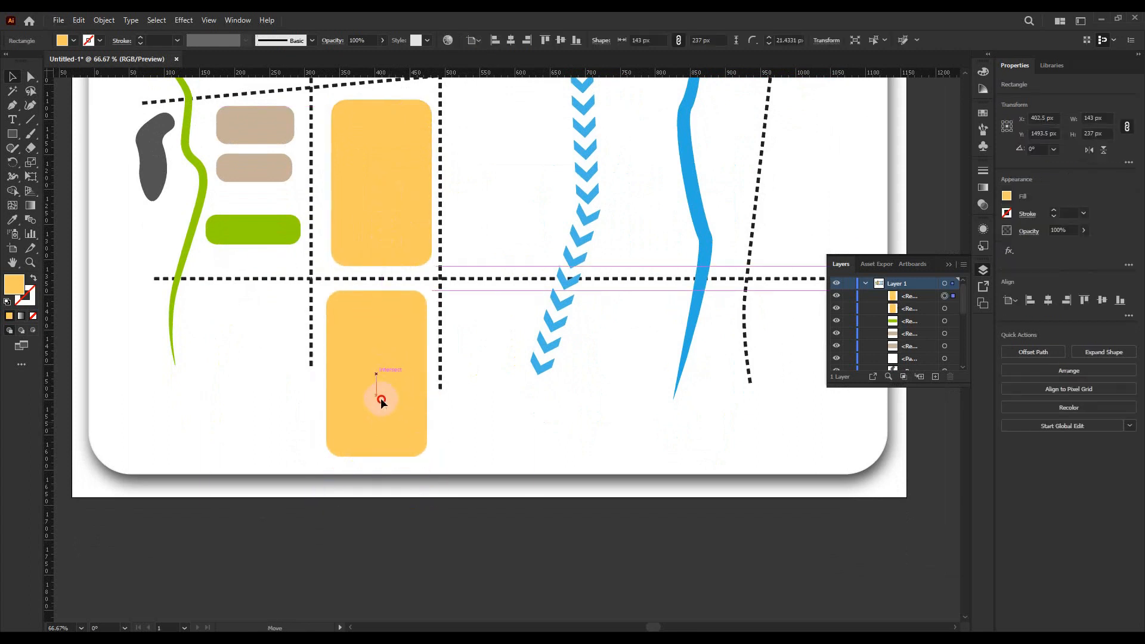
{"action": "left_click_drag", "start_coordinate": [426, 458], "coordinate": [341, 356]}
{"action": "left_click", "coordinate": [429, 346]}
Step: Draw a 121 px circle with the Ellipse tool over the lower-right corner of the orange square
{"action": "scroll", "coordinate": [429, 346], "scroll_direction": "up", "scroll_amount": 2}
{"action": "left_click", "coordinate": [11, 136]}
{"action": "left_click", "coordinate": [65, 163]}
{"action": "left_click_drag", "start_coordinate": [491, 527], "coordinate": [301, 336]}
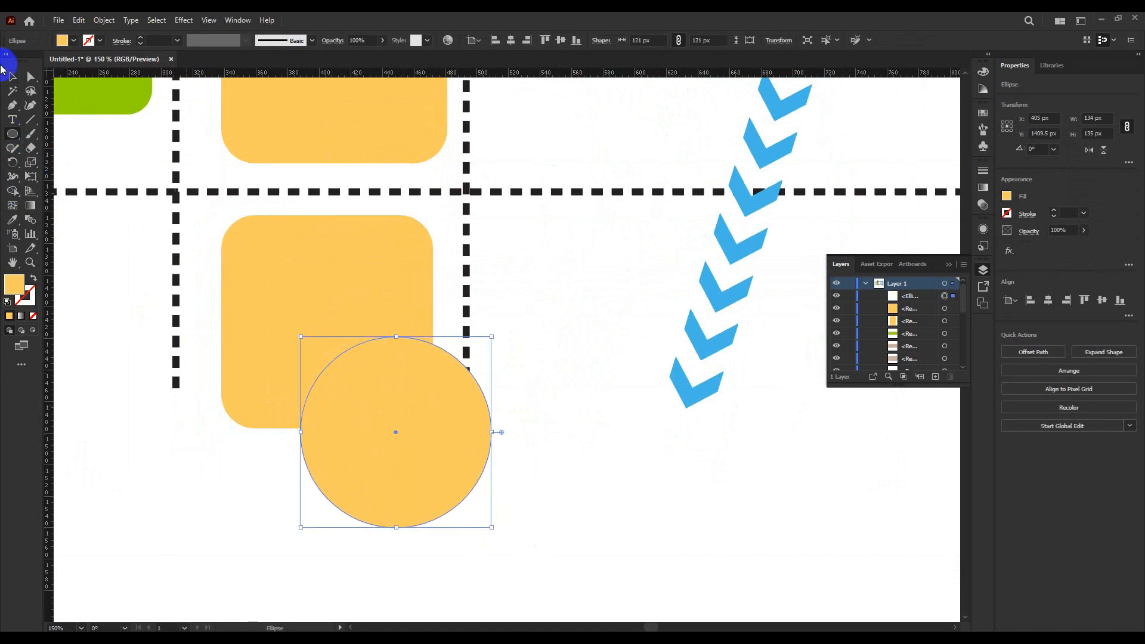
Step: Reposition the circle on the square's lower-right corner and subtract it from the square
{"action": "left_click_drag", "start_coordinate": [388, 567], "coordinate": [279, 295]}
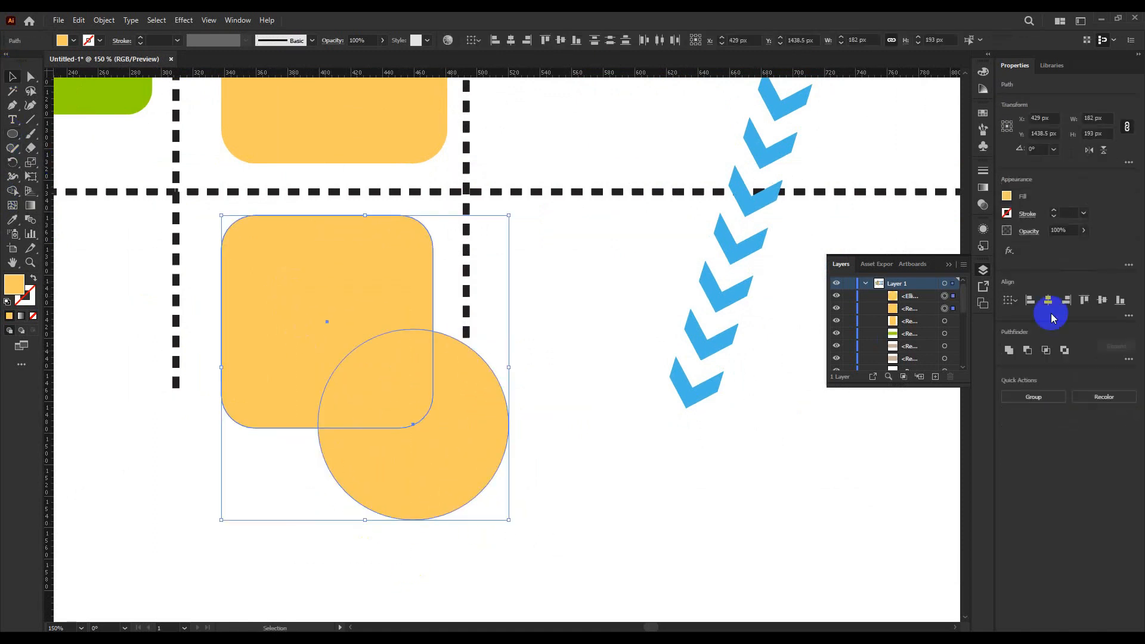
{"action": "left_click", "coordinate": [1027, 350]}
{"action": "left_click", "coordinate": [464, 470]}
{"action": "left_click", "coordinate": [338, 326]}
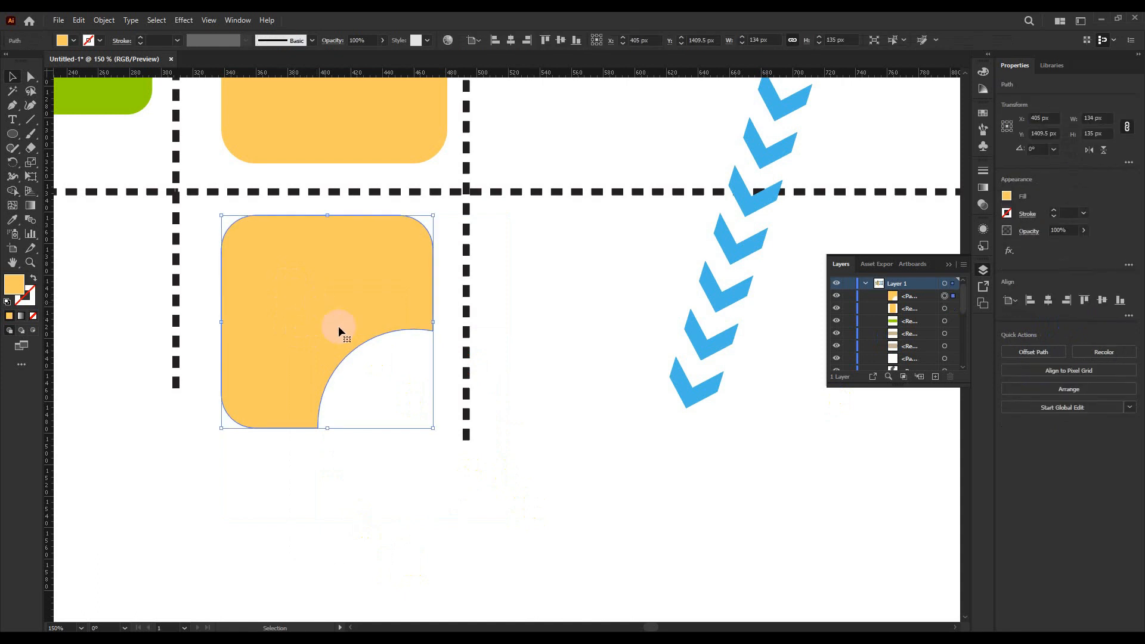
Step: Fill the notched square with pink #FF94C5
{"action": "left_click", "coordinate": [60, 41]}
{"action": "double_click", "coordinate": [16, 293]}
{"action": "left_click_drag", "start_coordinate": [599, 262], "coordinate": [600, 146]}
{"action": "left_click_drag", "start_coordinate": [524, 131], "coordinate": [502, 121]}
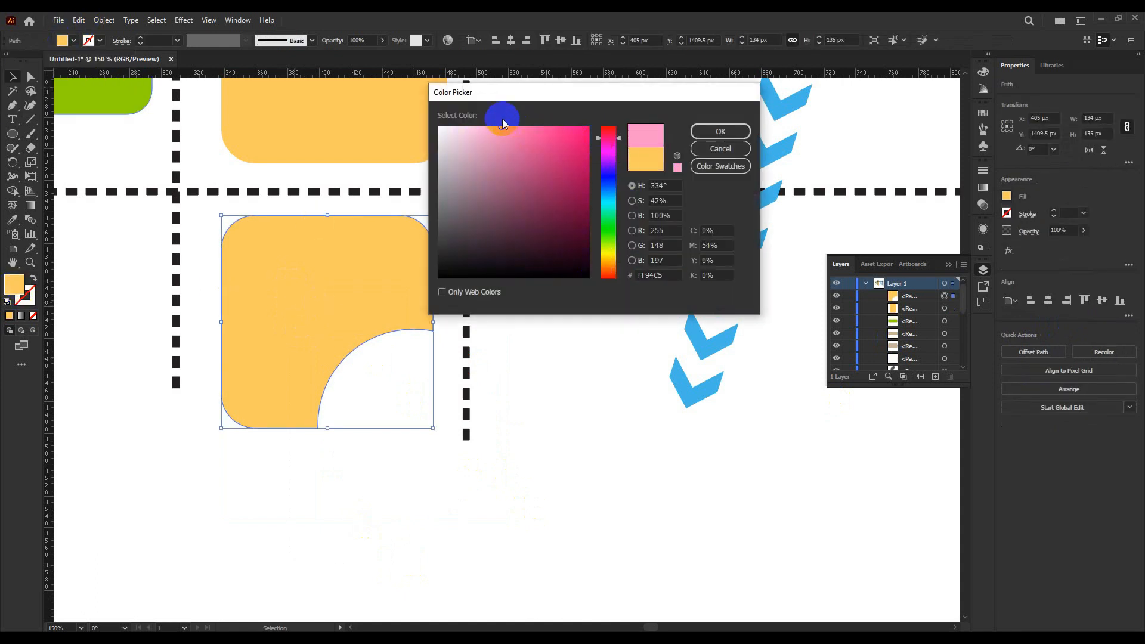
{"action": "left_click", "coordinate": [699, 133]}
{"action": "left_click", "coordinate": [595, 378]}
{"action": "key", "text": "ctrl+minus"}
{"action": "key", "text": "ctrl+minus"}
{"action": "key", "text": "ctrl+minus"}
{"action": "left_click_drag", "start_coordinate": [675, 428], "coordinate": [592, 486]}
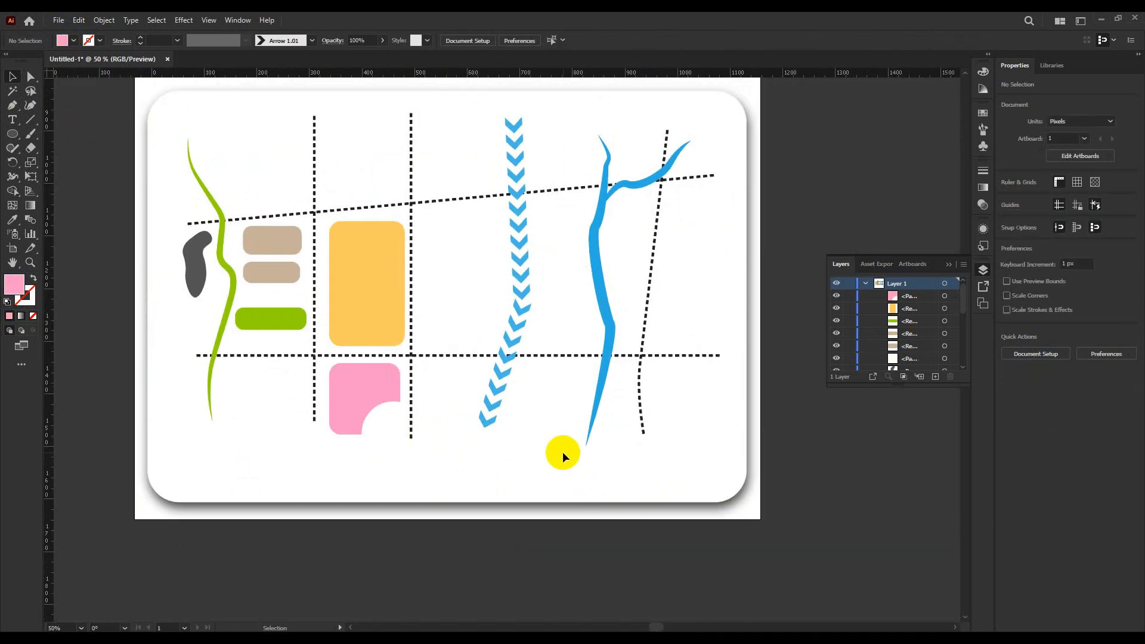
Step: Draw a 142 by 240 px rectangle between the second vertical dashed line and the arrow line, with corners rounded about 35 px
{"action": "key", "text": "ctrl+plus"}
{"action": "left_click_drag", "start_coordinate": [551, 355], "coordinate": [541, 382]}
{"action": "left_click_drag", "start_coordinate": [405, 316], "coordinate": [430, 409]}
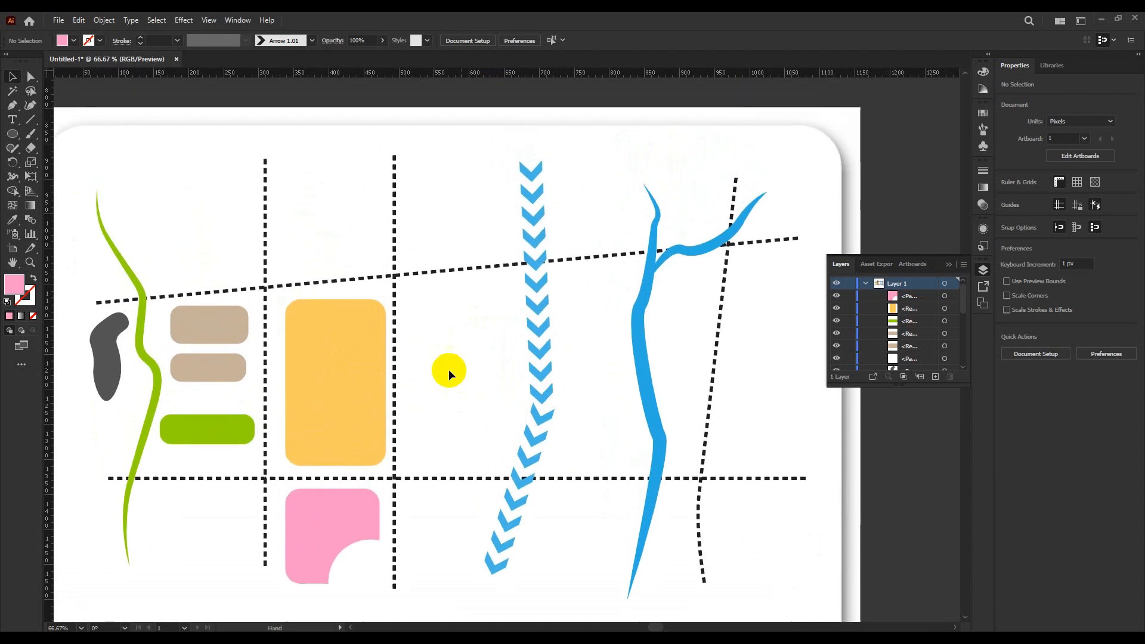
{"action": "key", "text": "ctrl+minus"}
{"action": "left_click_drag", "start_coordinate": [448, 369], "coordinate": [413, 347]}
{"action": "right_click", "coordinate": [10, 136]}
{"action": "left_click", "coordinate": [57, 135]}
{"action": "left_click_drag", "start_coordinate": [419, 282], "coordinate": [473, 397]}
{"action": "left_click_drag", "start_coordinate": [419, 337], "coordinate": [398, 338]}
{"action": "left_click_drag", "start_coordinate": [435, 397], "coordinate": [436, 409]}
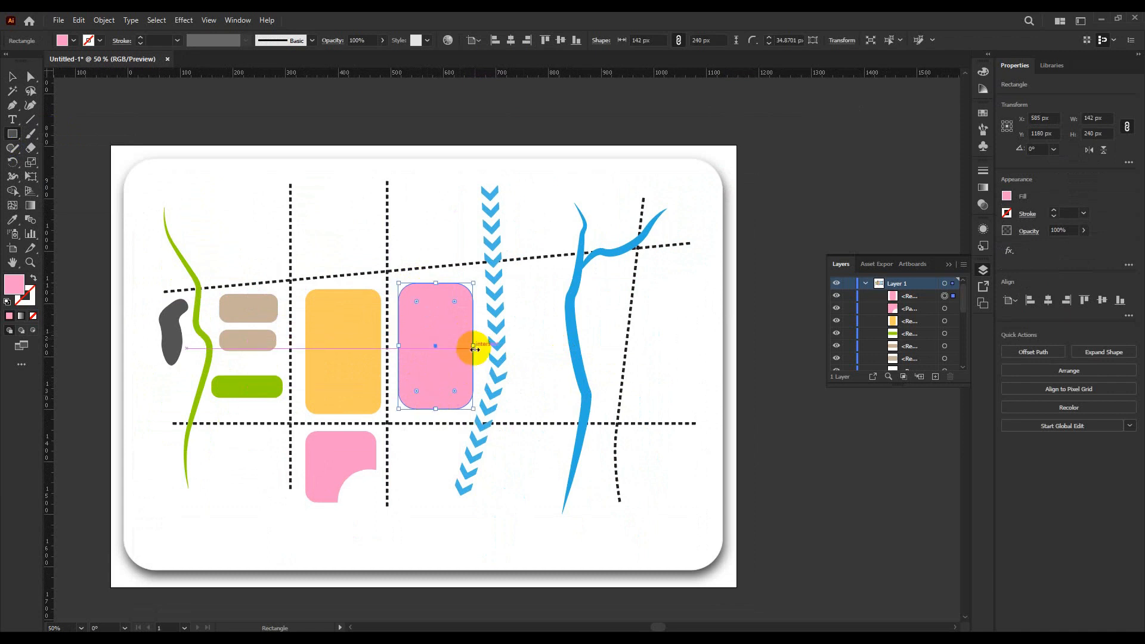
Step: Fill the rounded rectangle beside the arrow line with bright blue
{"action": "double_click", "coordinate": [14, 284]}
{"action": "left_click", "coordinate": [607, 173]}
{"action": "left_click_drag", "start_coordinate": [606, 173], "coordinate": [603, 184]}
{"action": "left_click", "coordinate": [545, 127]}
{"action": "left_click", "coordinate": [706, 134]}
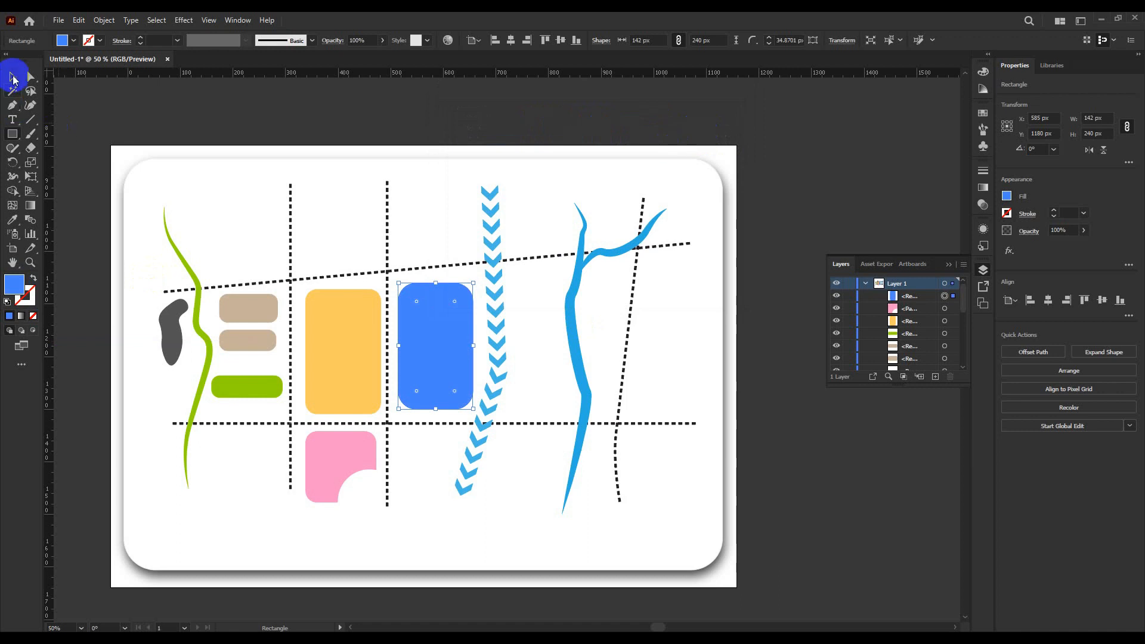
{"action": "left_click", "coordinate": [431, 222]}
Step: Draw an 82 by 100 px rectangle with rounded corners between the arrow line and the blue river, just below the slanted road
{"action": "left_click_drag", "start_coordinate": [584, 441], "coordinate": [443, 440]}
{"action": "scroll", "coordinate": [426, 387], "scroll_direction": "up", "scroll_amount": 1}
{"action": "left_click", "coordinate": [12, 134]}
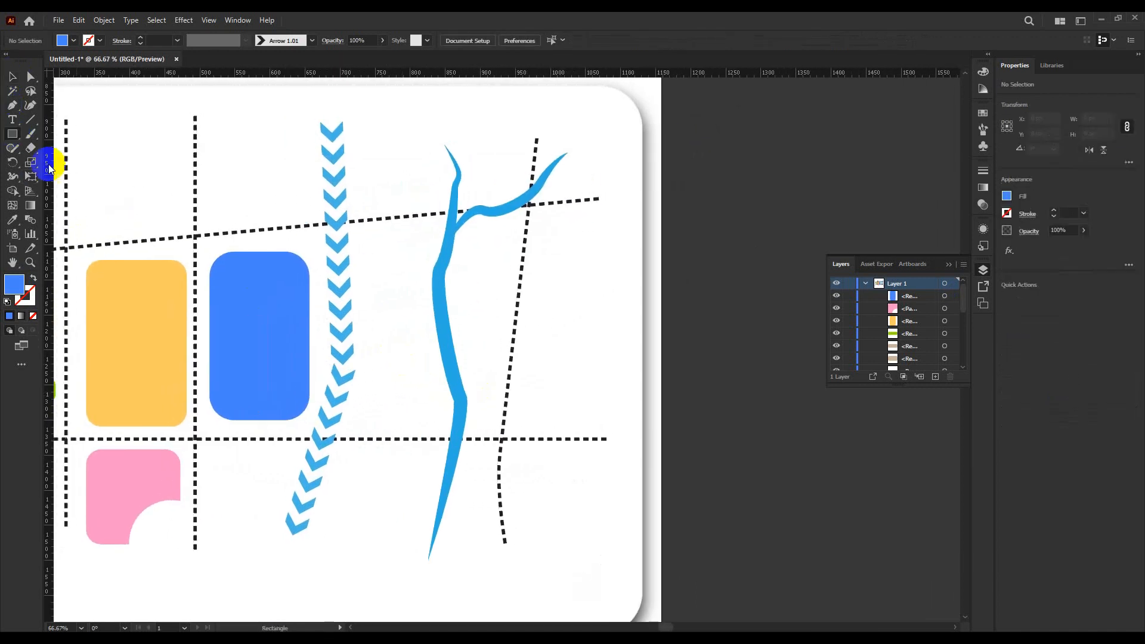
{"action": "scroll", "coordinate": [320, 438], "scroll_direction": "up", "scroll_amount": 1}
{"action": "left_click_drag", "start_coordinate": [387, 153], "coordinate": [474, 258]}
{"action": "left_click_drag", "start_coordinate": [419, 195], "coordinate": [404, 171]}
Step: Draw a curved Pen shape over the small block's side facing the river, subtract it, and nudge the block closer to the river
{"action": "left_click", "coordinate": [12, 105]}
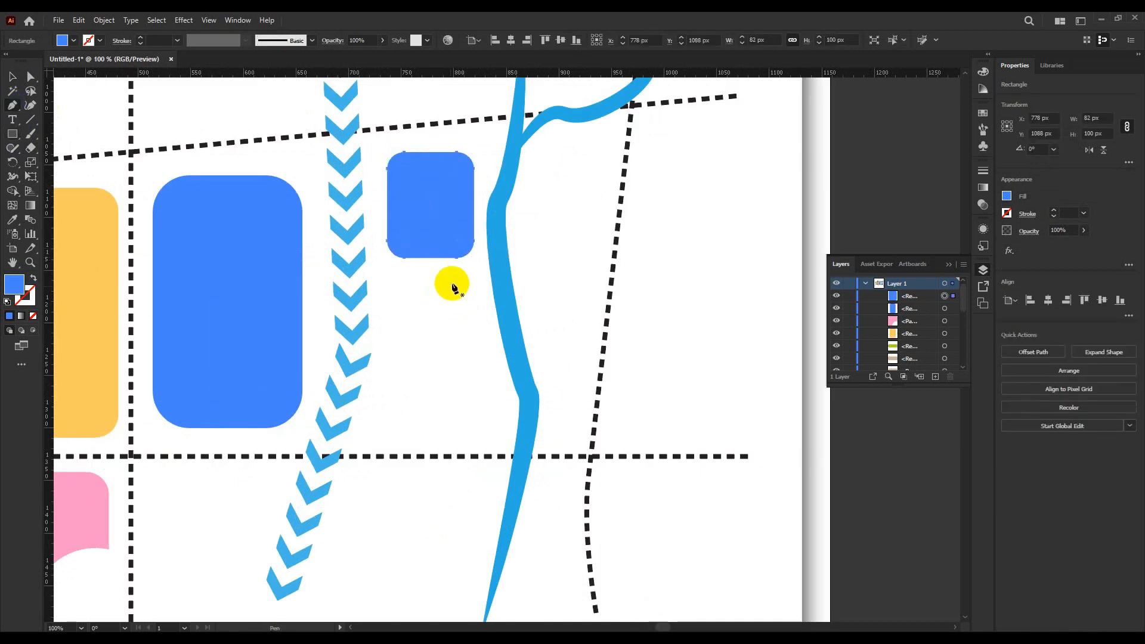
{"action": "left_click_drag", "start_coordinate": [437, 237], "coordinate": [468, 271]}
{"action": "left_click", "coordinate": [424, 213], "text": "shift"}
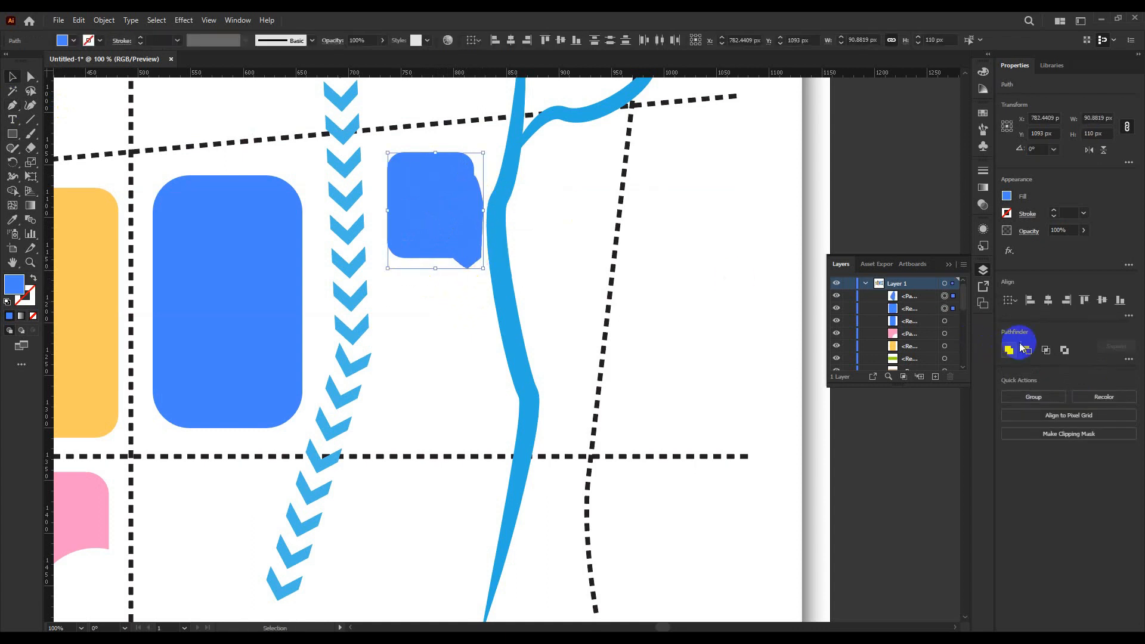
{"action": "left_click", "coordinate": [1025, 350]}
{"action": "left_click_drag", "start_coordinate": [411, 199], "coordinate": [419, 186]}
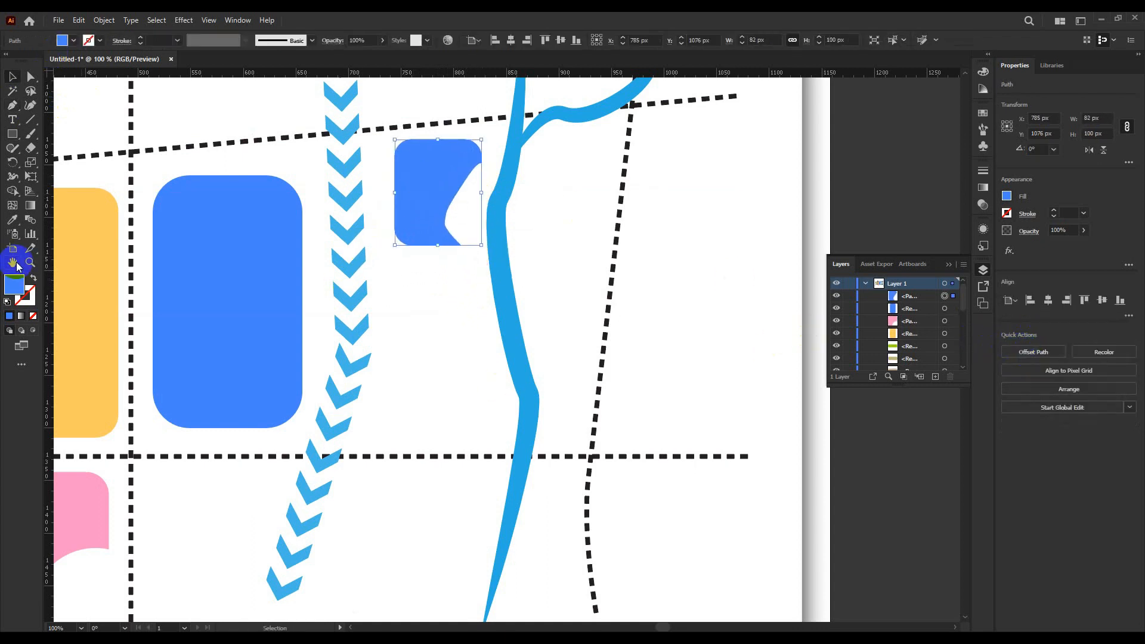
Step: Fill the notched block beside the river with a saturated hot pink
{"action": "double_click", "coordinate": [14, 289]}
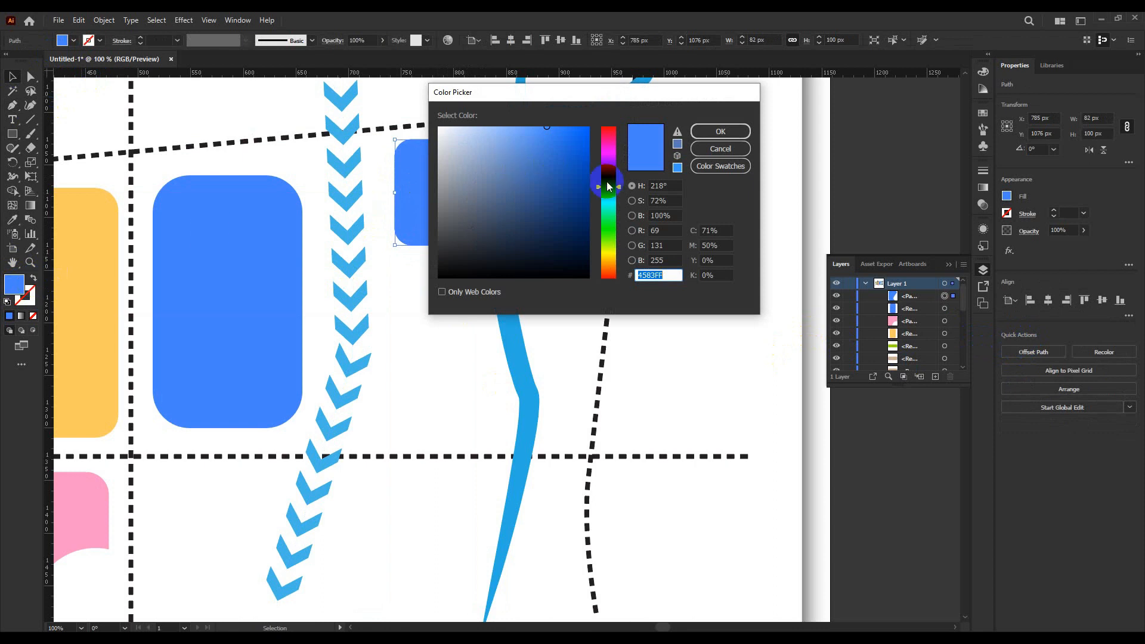
{"action": "left_click_drag", "start_coordinate": [607, 182], "coordinate": [607, 138]}
{"action": "left_click", "coordinate": [587, 124]}
{"action": "left_click", "coordinate": [720, 131]}
{"action": "left_click", "coordinate": [689, 218]}
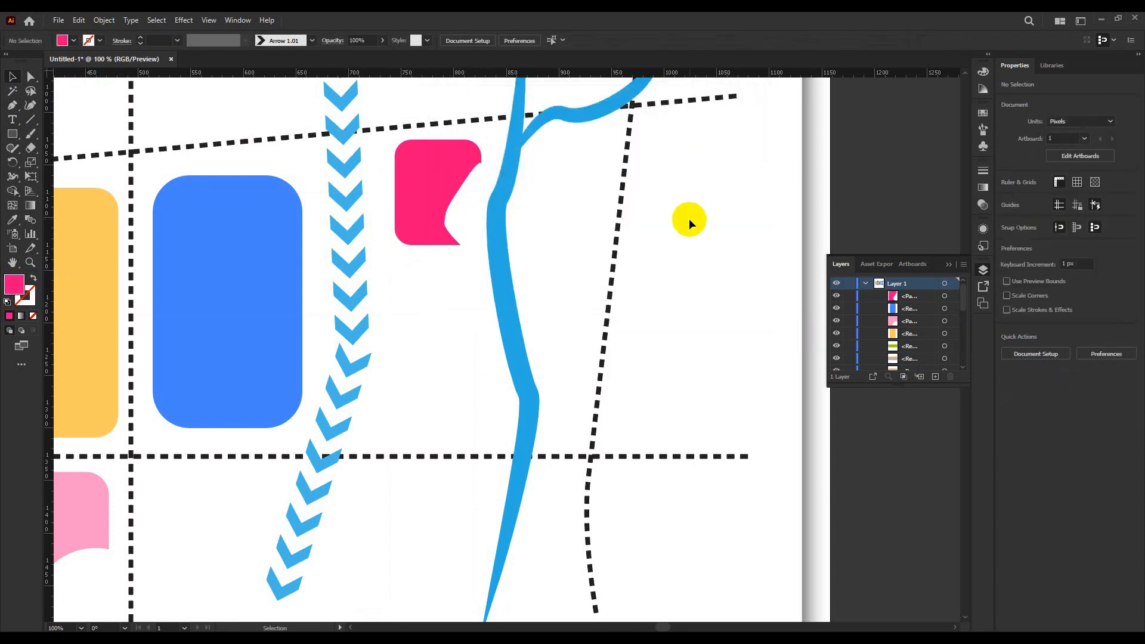
Step: Draw an 83 by 149 px rectangle with corners rounded about 18 px below the hot pink block, between the arrow line and the river
{"action": "key", "text": "ctrl+minus"}
{"action": "left_click", "coordinate": [12, 135]}
{"action": "scroll", "coordinate": [507, 311], "scroll_direction": "up", "scroll_amount": 1}
{"action": "mouse_move", "coordinate": [467, 245]}
{"action": "left_mouse_down"}
{"action": "mouse_move", "coordinate": [514, 342]}
{"action": "mouse_move", "coordinate": [554, 389]}
{"action": "mouse_move", "coordinate": [486, 265]}
{"action": "mouse_move", "coordinate": [513, 306]}
{"action": "mouse_move", "coordinate": [494, 314]}
{"action": "left_mouse_up"}
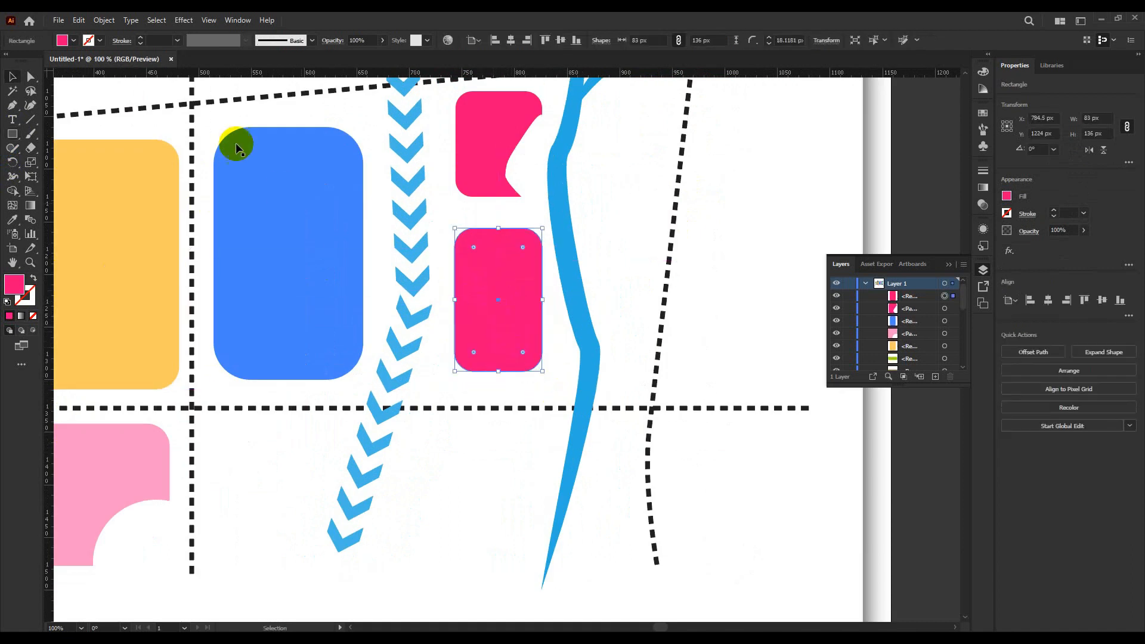
{"action": "left_click_drag", "start_coordinate": [498, 375], "coordinate": [498, 388]}
{"action": "left_click_drag", "start_coordinate": [507, 336], "coordinate": [501, 333]}
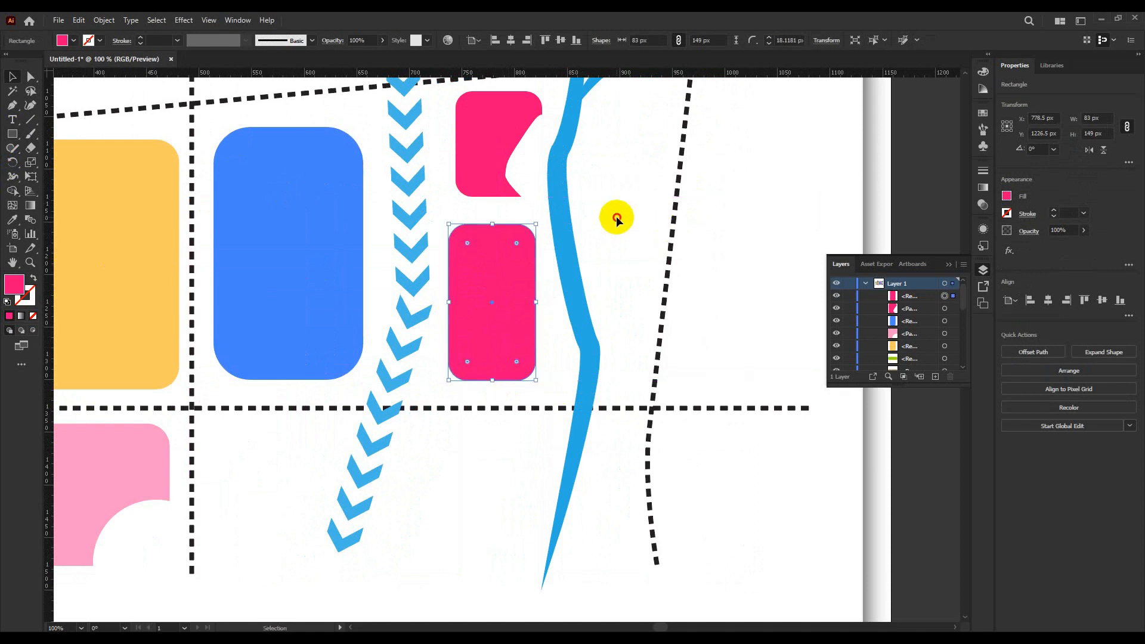
Step: Fill the new rounded rectangle with the yellow sampled from the large yellow block using the Eyedropper
{"action": "left_click", "coordinate": [62, 40]}
{"action": "left_click", "coordinate": [62, 40]}
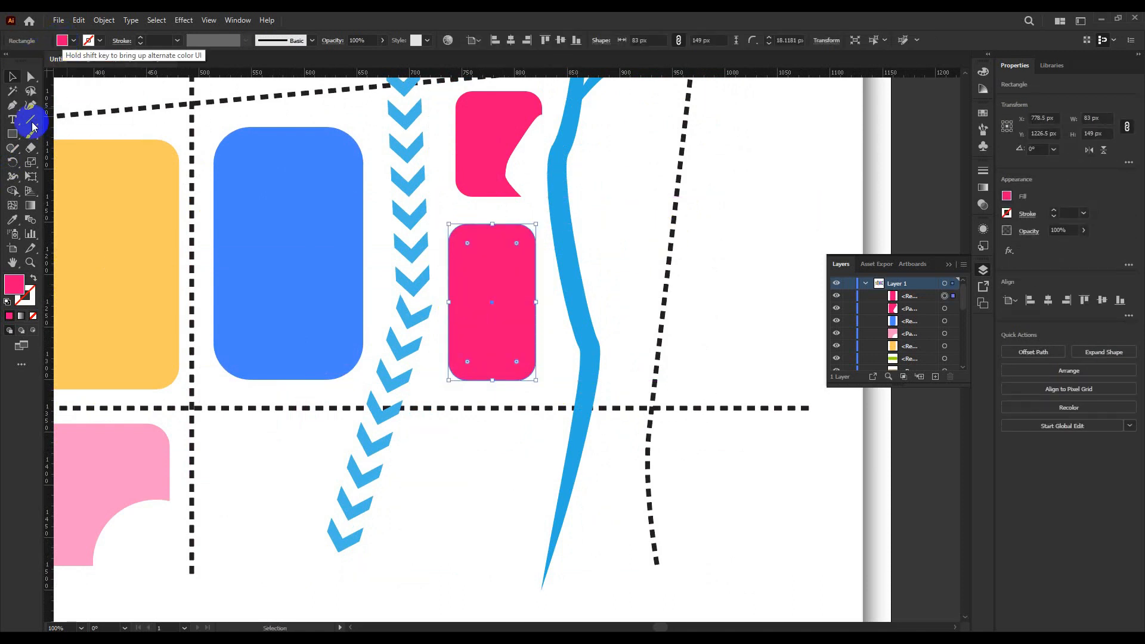
{"action": "left_click", "coordinate": [13, 220]}
{"action": "left_click", "coordinate": [142, 230]}
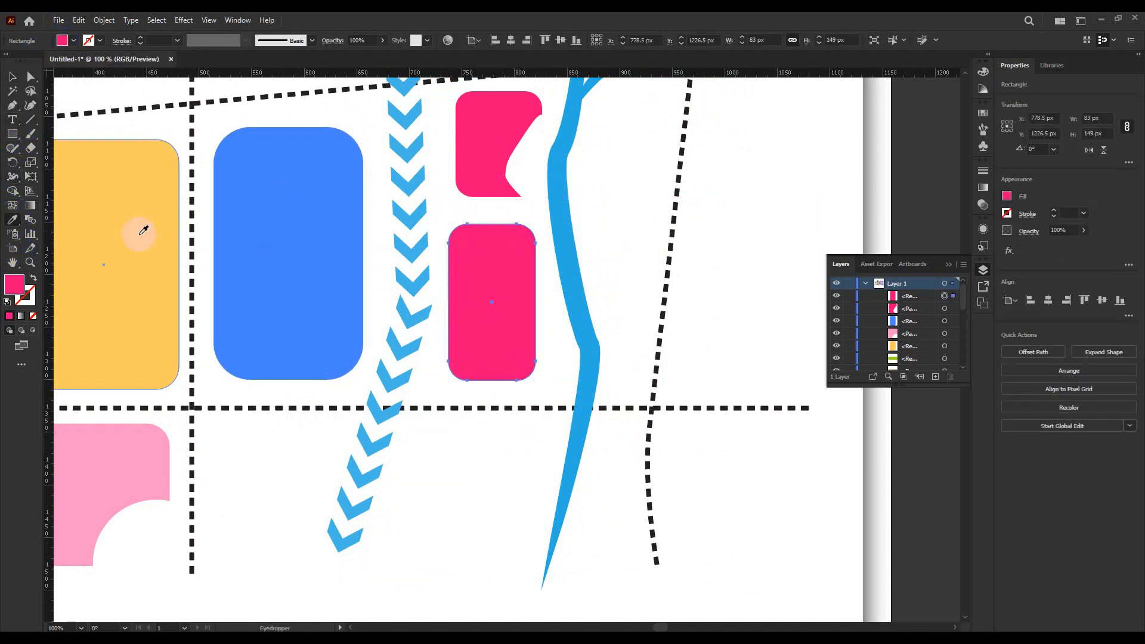
{"action": "left_click", "coordinate": [11, 77]}
{"action": "left_click", "coordinate": [725, 337]}
Step: Draw a 202 by 154 px rectangle over the river's lower end, below the horizontal road, with corners rounded about 17 px
{"action": "left_click_drag", "start_coordinate": [704, 342], "coordinate": [644, 346]}
{"action": "scroll", "coordinate": [726, 404], "scroll_direction": "down", "scroll_amount": 2}
{"action": "scroll", "coordinate": [538, 454], "scroll_direction": "up", "scroll_amount": 2}
{"action": "left_click_drag", "start_coordinate": [568, 483], "coordinate": [529, 436]}
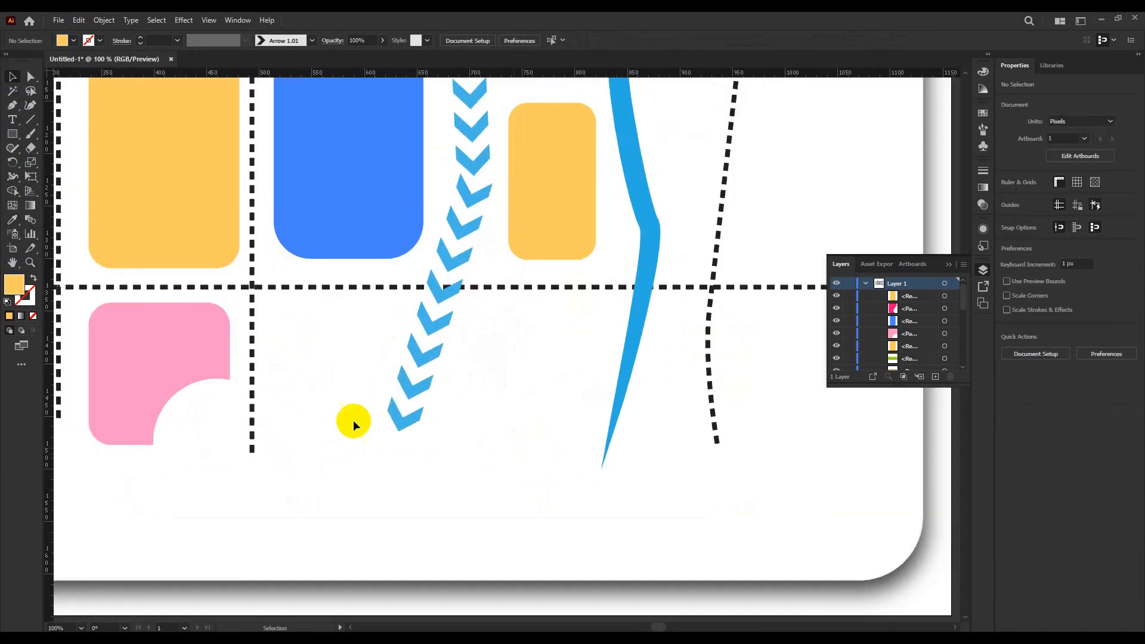
{"action": "left_click", "coordinate": [13, 136]}
{"action": "left_click_drag", "start_coordinate": [479, 299], "coordinate": [692, 461]}
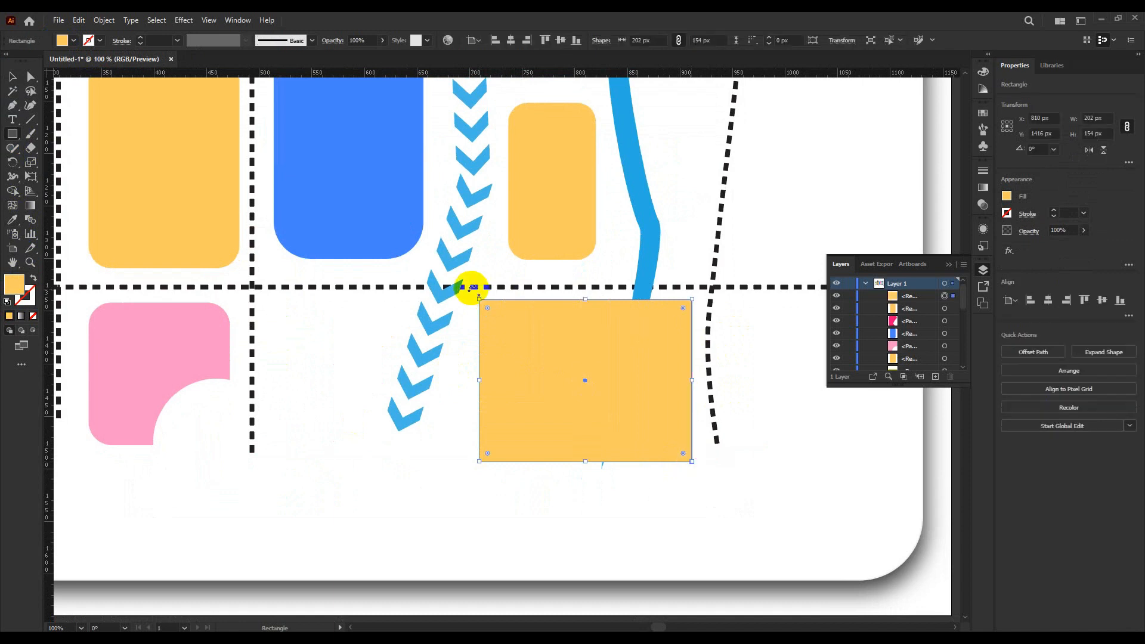
{"action": "left_click_drag", "start_coordinate": [490, 315], "coordinate": [562, 357]}
{"action": "right_click", "coordinate": [561, 356]}
{"action": "mouse_move", "coordinate": [680, 571]}
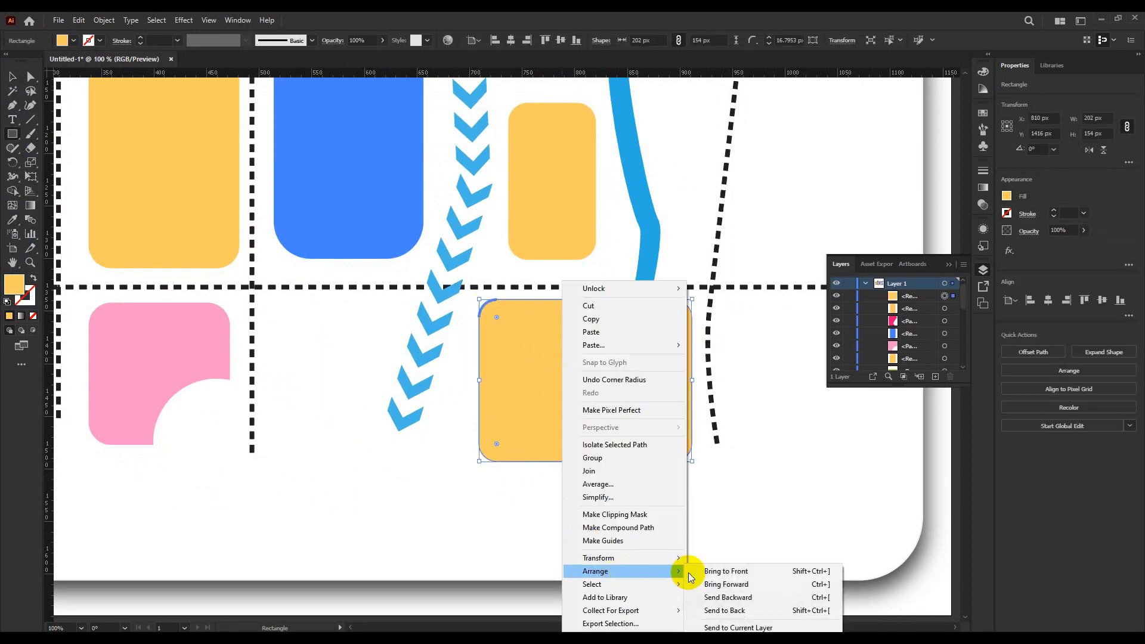
{"action": "left_click", "coordinate": [773, 612]}
{"action": "right_click", "coordinate": [523, 392]}
{"action": "left_click", "coordinate": [562, 441]}
{"action": "left_click", "coordinate": [601, 349]}
Step: Send the wide rectangle one level backward and bring the blue river to the front so it overlaps the rectangle
{"action": "right_click", "coordinate": [551, 394]}
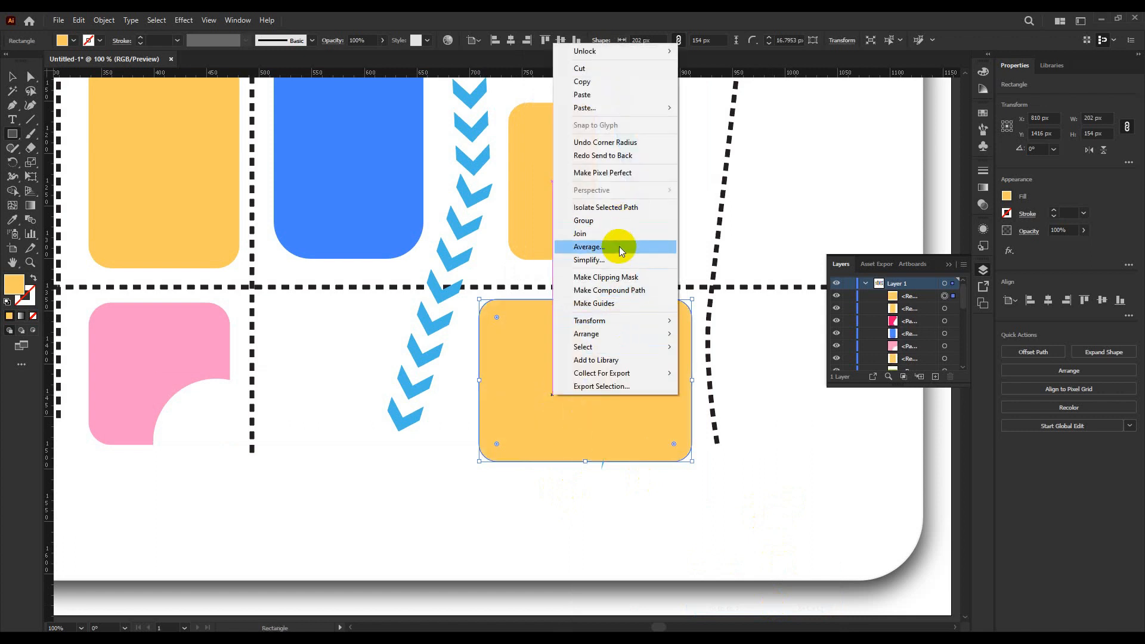
{"action": "left_click", "coordinate": [715, 360]}
{"action": "left_click", "coordinate": [621, 287]}
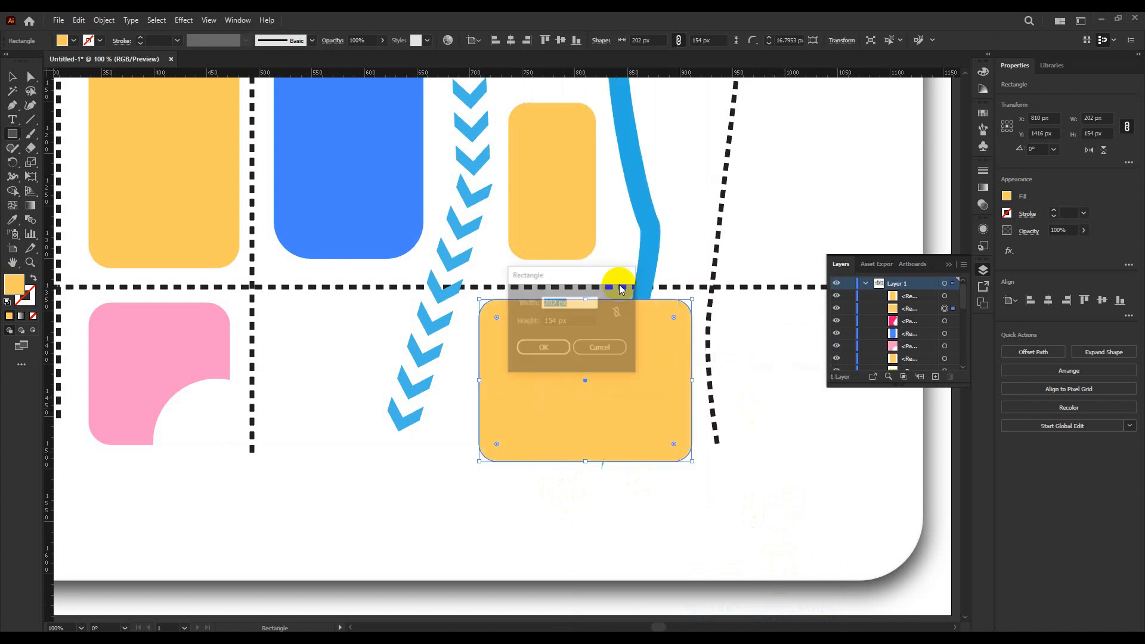
{"action": "left_click", "coordinate": [601, 348]}
{"action": "left_click", "coordinate": [648, 258]}
{"action": "right_click", "coordinate": [648, 259]}
{"action": "left_click", "coordinate": [812, 552]}
{"action": "left_click", "coordinate": [554, 517]}
{"action": "scroll", "coordinate": [553, 517], "scroll_direction": "down", "scroll_amount": 2}
{"action": "scroll", "coordinate": [560, 517], "scroll_direction": "up", "scroll_amount": 1}
{"action": "right_click", "coordinate": [604, 467]}
Step: Fill the wide rectangle behind the river's lower end with a muted olive green
{"action": "left_click", "coordinate": [600, 463]}
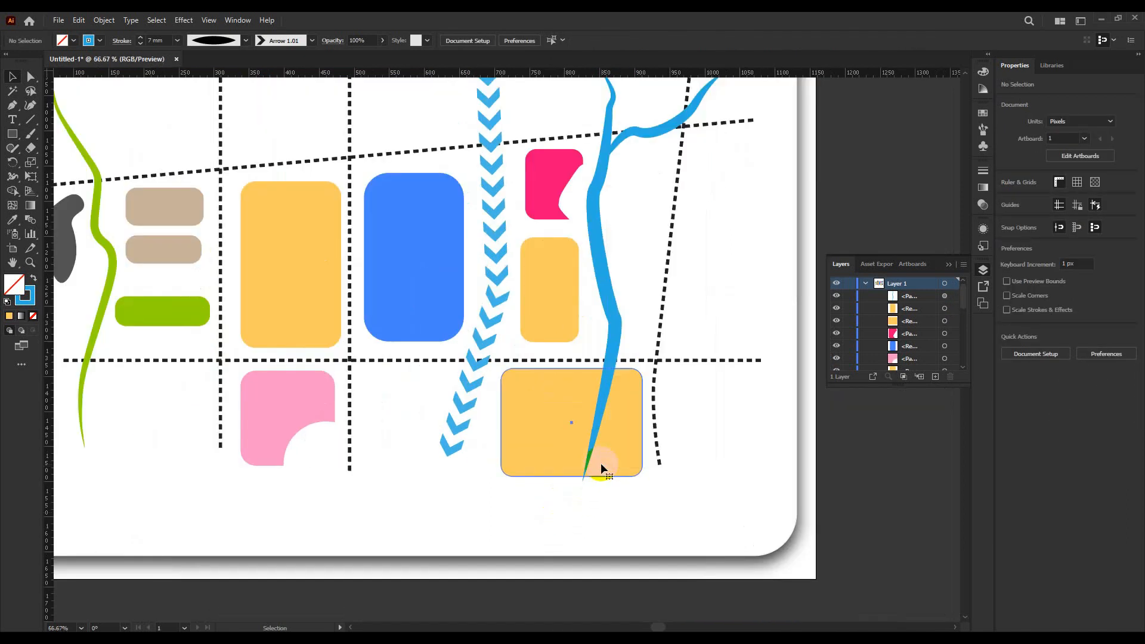
{"action": "double_click", "coordinate": [10, 290]}
{"action": "left_click", "coordinate": [602, 242]}
{"action": "left_click_drag", "start_coordinate": [585, 213], "coordinate": [592, 157]}
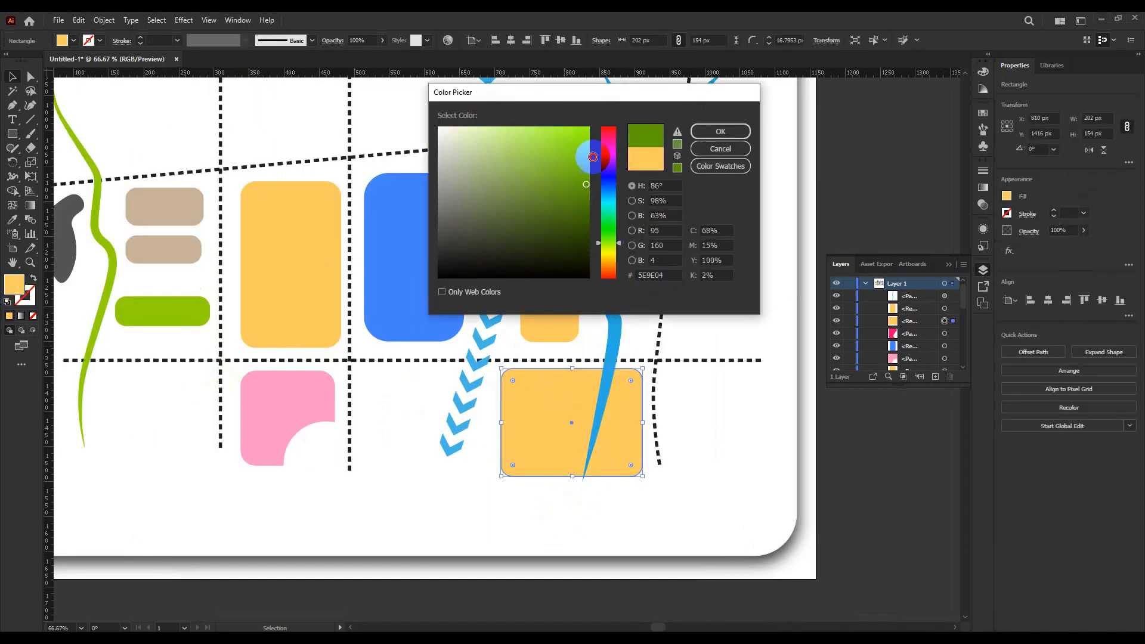
{"action": "left_click", "coordinate": [709, 133]}
{"action": "double_click", "coordinate": [13, 285]}
{"action": "mouse_move", "coordinate": [571, 238]}
{"action": "left_mouse_down"}
{"action": "mouse_move", "coordinate": [540, 224]}
{"action": "mouse_move", "coordinate": [532, 192]}
{"action": "left_mouse_up"}
{"action": "left_click", "coordinate": [709, 133]}
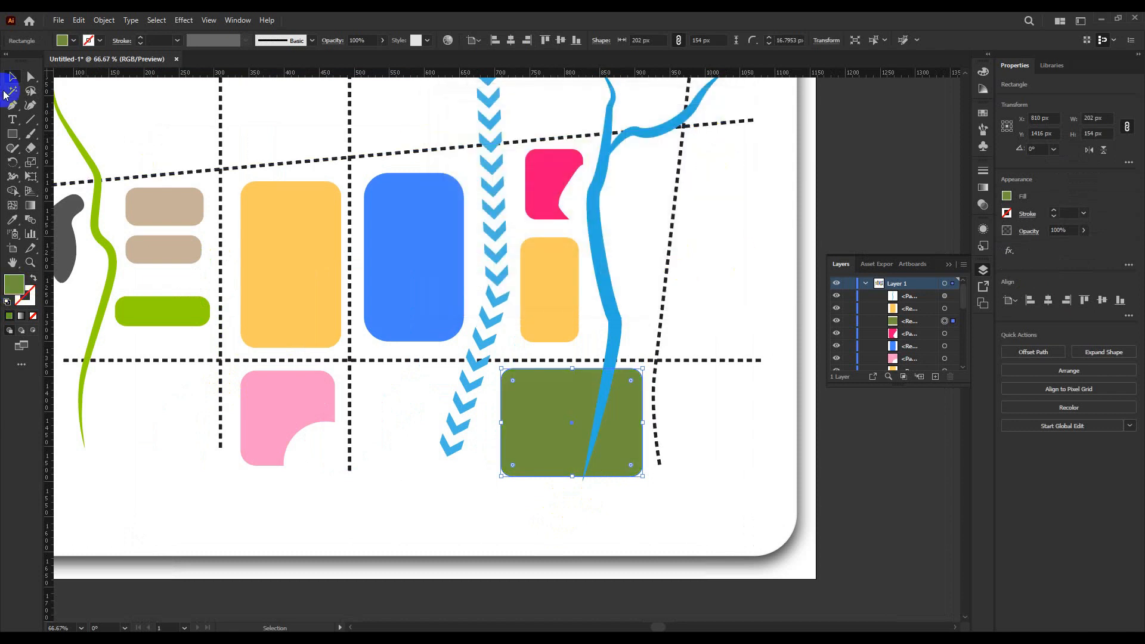
{"action": "left_click", "coordinate": [735, 269]}
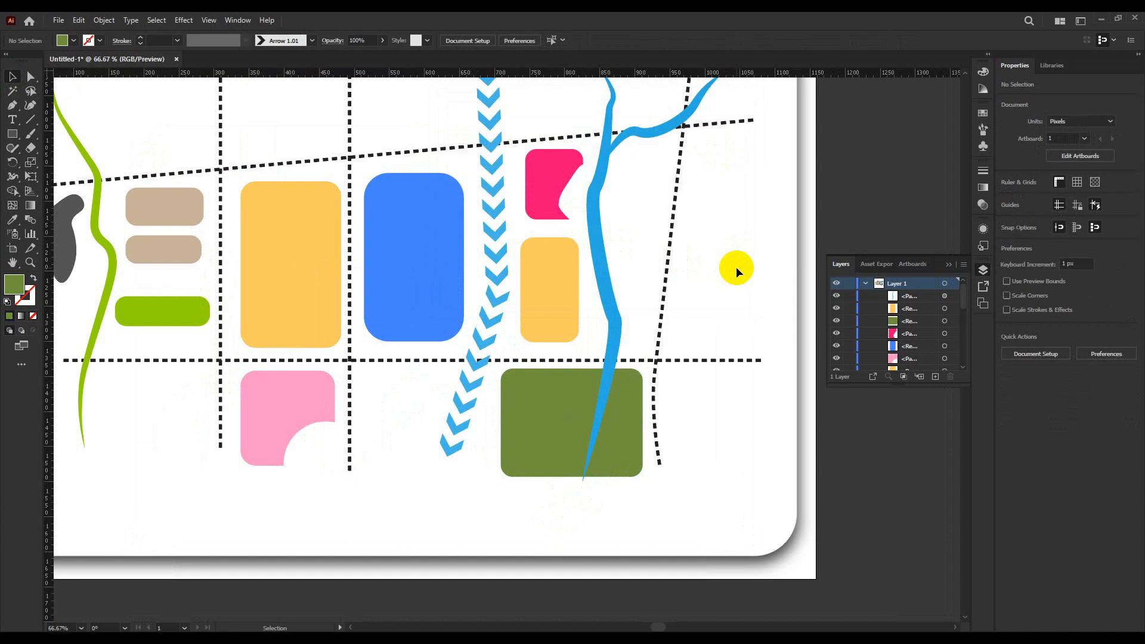
{"action": "left_click_drag", "start_coordinate": [779, 384], "coordinate": [773, 458]}
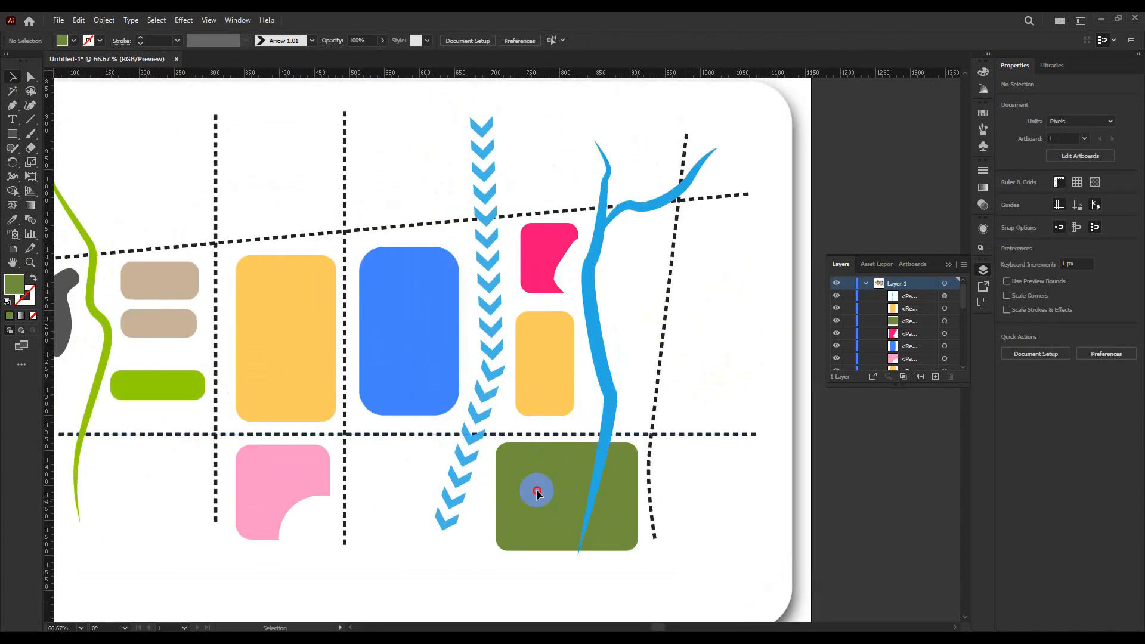
{"action": "left_click_drag", "start_coordinate": [537, 490], "coordinate": [580, 421]}
{"action": "scroll", "coordinate": [580, 421], "scroll_direction": "down", "scroll_amount": 2}
{"action": "key", "text": "ctrl+z"}
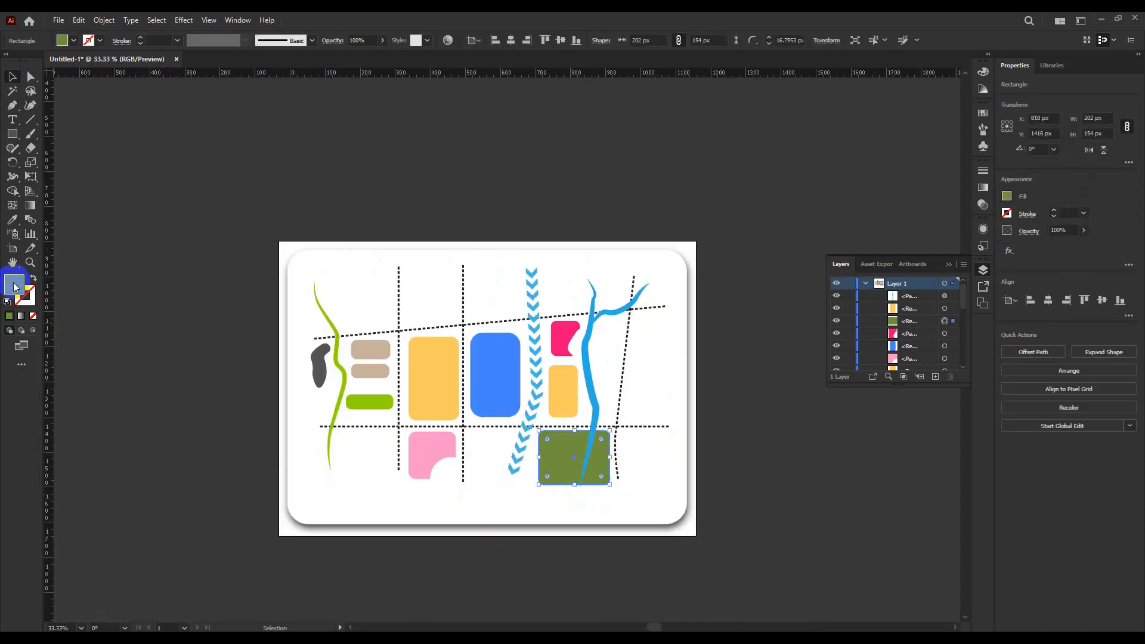
Step: Lighten the wide rectangle's fill to a paler, greyer sage green
{"action": "double_click", "coordinate": [13, 283]}
{"action": "left_click", "coordinate": [496, 181]}
{"action": "left_click", "coordinate": [704, 130]}
{"action": "scroll", "coordinate": [609, 455], "scroll_direction": "up", "scroll_amount": 2}
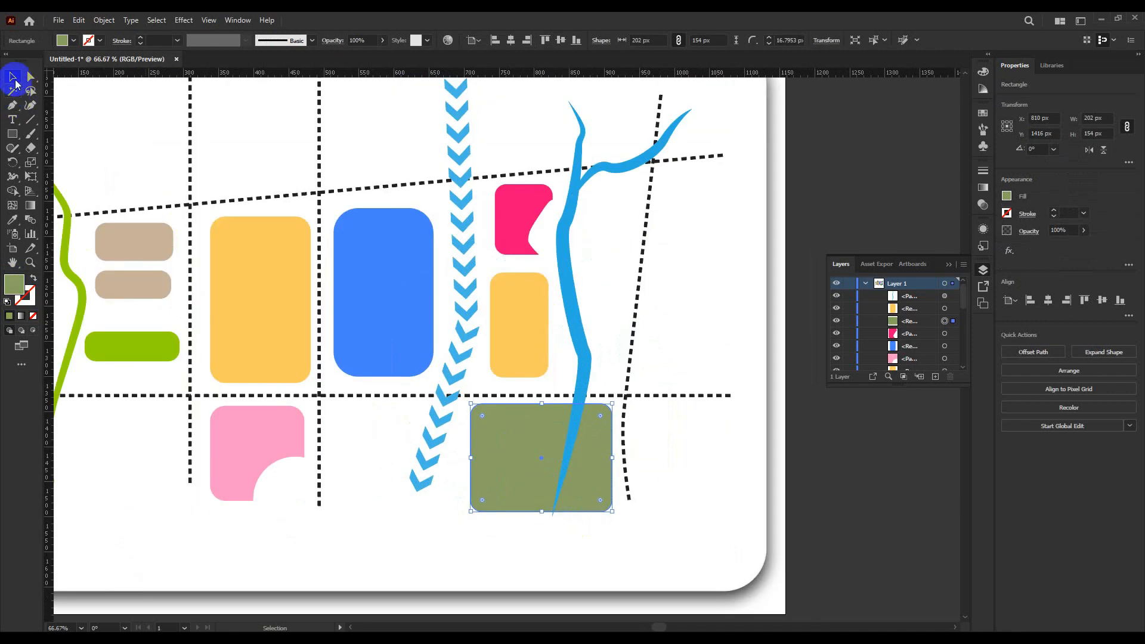
{"action": "left_click", "coordinate": [611, 310]}
{"action": "scroll", "coordinate": [645, 301], "scroll_direction": "down", "scroll_amount": 2}
{"action": "scroll", "coordinate": [680, 318], "scroll_direction": "up", "scroll_amount": 2}
Step: Draw a closed, curved vertical block with the Pen tool between the rightmost dashed line and the card's edge, below the slanted road
{"action": "left_click_drag", "start_coordinate": [680, 316], "coordinate": [692, 323]}
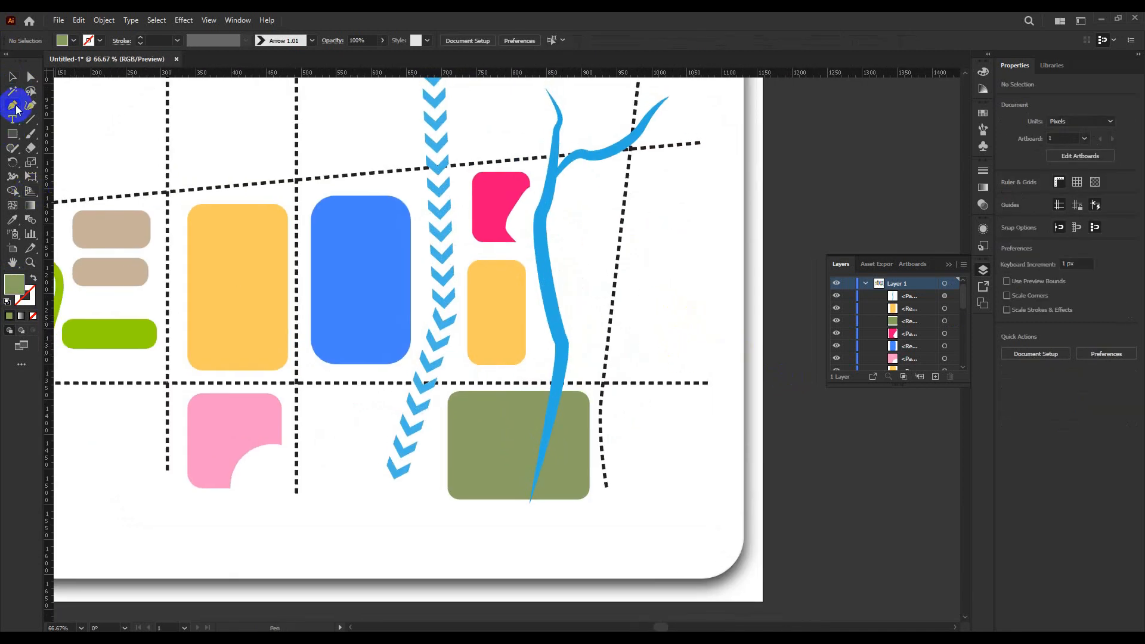
{"action": "left_click", "coordinate": [685, 280]}
{"action": "left_click", "coordinate": [634, 286]}
{"action": "left_click_drag", "start_coordinate": [638, 200], "coordinate": [640, 187]}
{"action": "left_click", "coordinate": [655, 156]}
{"action": "left_click", "coordinate": [704, 158]}
{"action": "left_click_drag", "start_coordinate": [706, 204], "coordinate": [695, 224]}
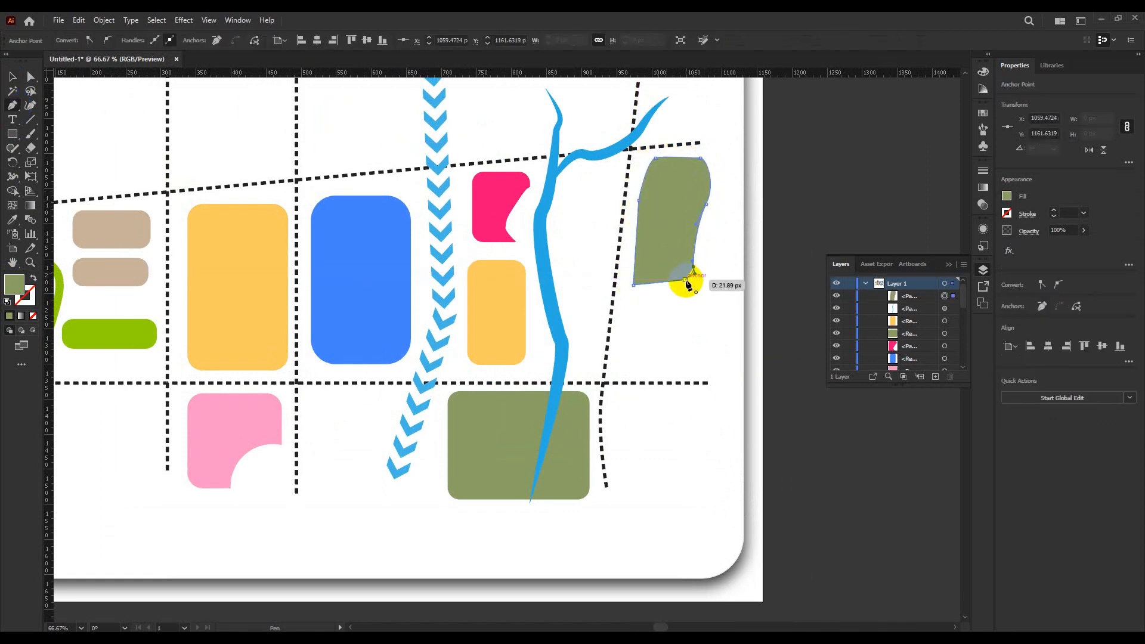
Step: Draw a 93 by 76 px ellipse below the curved green block and fill it with the tan sampled from a small tan block
{"action": "left_click", "coordinate": [15, 135]}
{"action": "left_click", "coordinate": [78, 163]}
{"action": "mouse_move", "coordinate": [636, 306]}
{"action": "left_mouse_down"}
{"action": "mouse_move", "coordinate": [659, 345]}
{"action": "mouse_move", "coordinate": [702, 359]}
{"action": "left_mouse_up"}
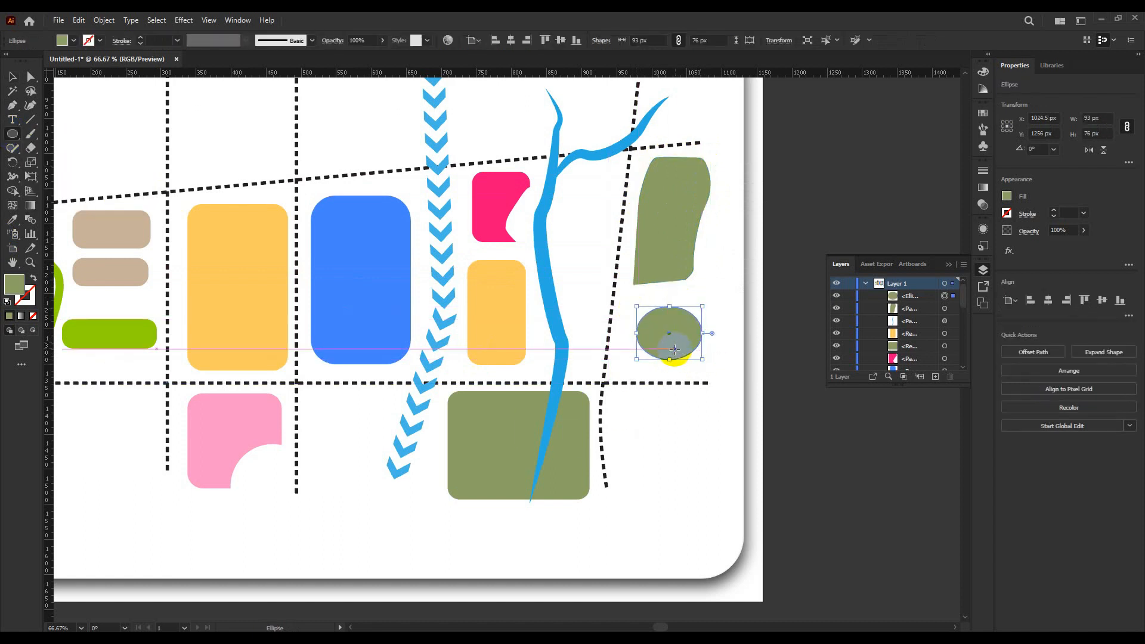
{"action": "left_click", "coordinate": [112, 229]}
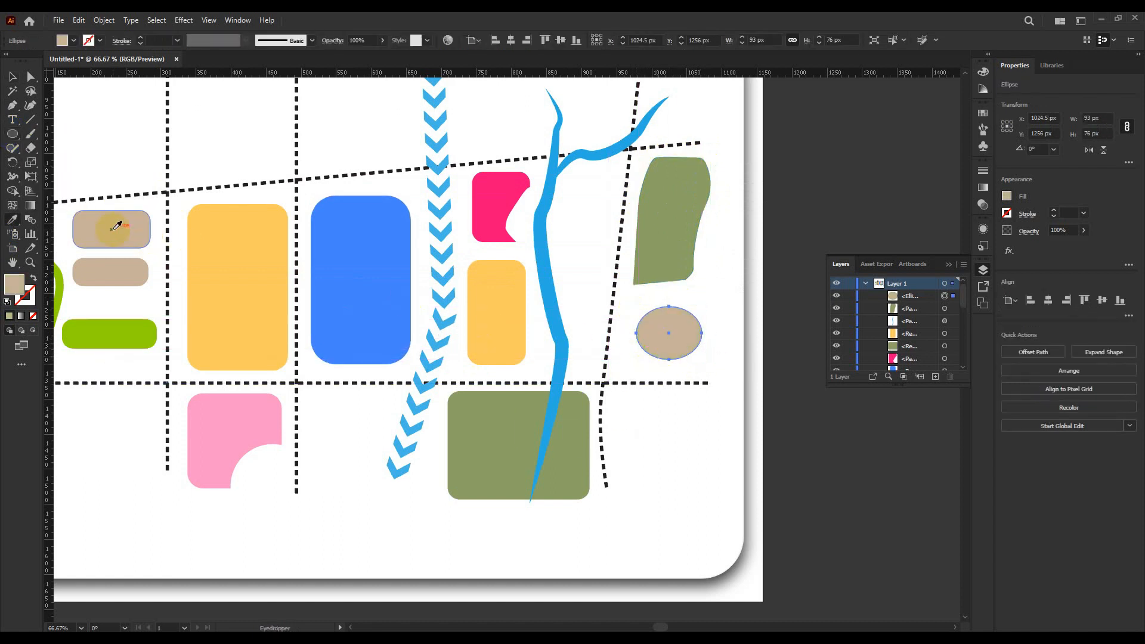
{"action": "left_click", "coordinate": [10, 74]}
{"action": "scroll", "coordinate": [741, 325], "scroll_direction": "down", "scroll_amount": 2}
{"action": "left_click", "coordinate": [822, 472]}
Step: Draw a small upward-pointing triangle with the Pen tool at the upper end of the first vertical dashed line
{"action": "scroll", "coordinate": [749, 383], "scroll_direction": "up", "scroll_amount": 1}
{"action": "left_click_drag", "start_coordinate": [718, 374], "coordinate": [781, 479]}
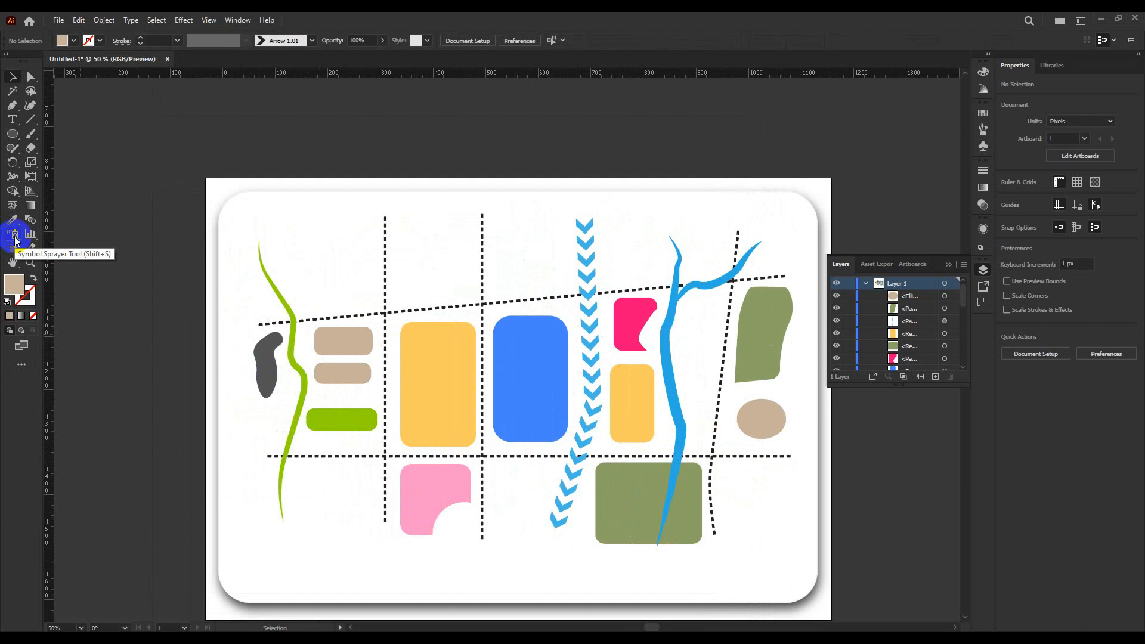
{"action": "key", "text": "p"}
{"action": "scroll", "coordinate": [384, 197], "scroll_direction": "up", "scroll_amount": 4}
{"action": "left_click", "coordinate": [349, 317]}
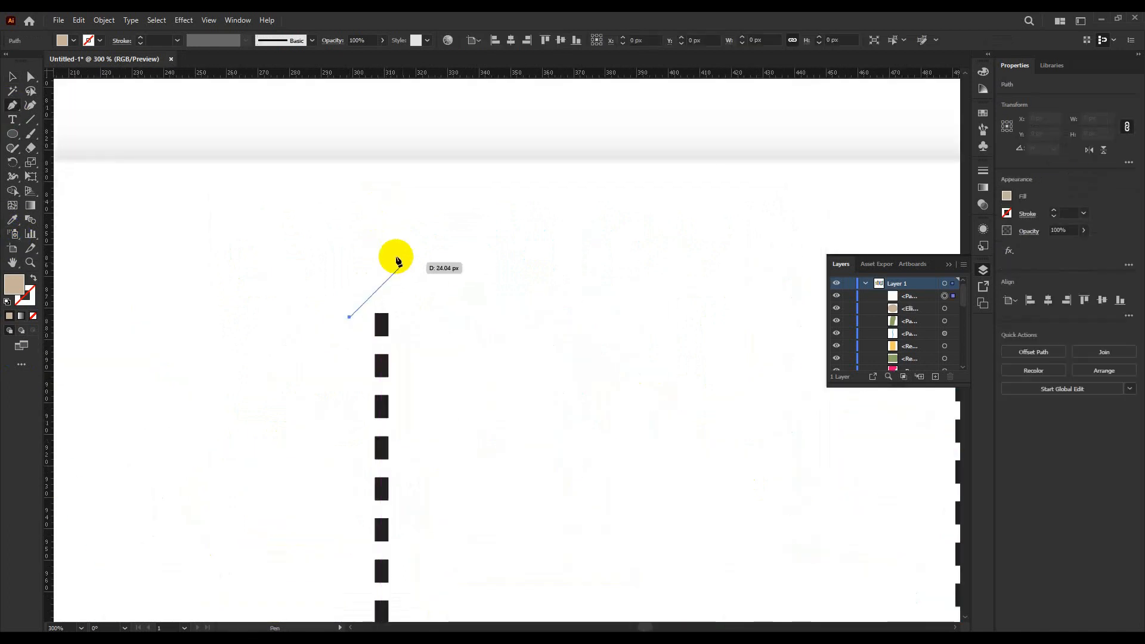
{"action": "left_click", "coordinate": [388, 252]}
{"action": "left_click", "coordinate": [429, 316]}
{"action": "left_click", "coordinate": [349, 316]}
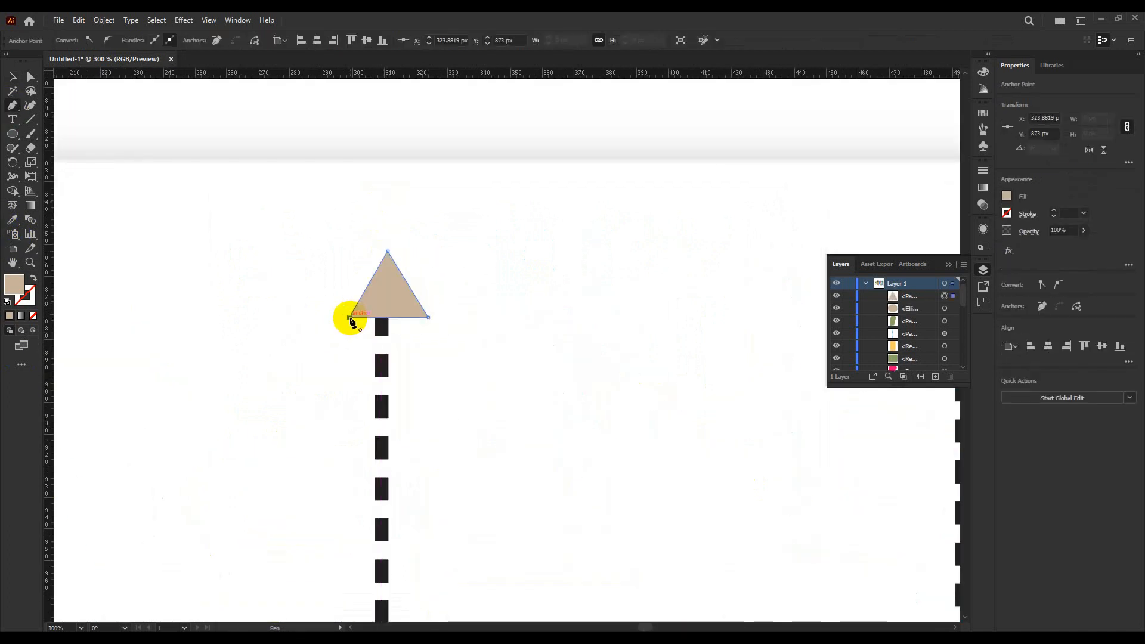
Step: Fill the triangular arrowhead with black
{"action": "double_click", "coordinate": [13, 285]}
{"action": "left_click_drag", "start_coordinate": [501, 251], "coordinate": [391, 301]}
{"action": "left_click", "coordinate": [677, 153]}
{"action": "left_click", "coordinate": [710, 137]}
Step: Copy the black arrowhead onto the upper end of the second vertical dashed line
{"action": "key", "text": "n"}
{"action": "scroll", "coordinate": [455, 247], "scroll_direction": "down", "scroll_amount": 3}
{"action": "left_click", "coordinate": [457, 245]}
{"action": "left_click_drag", "start_coordinate": [361, 228], "coordinate": [556, 224]}
{"action": "scroll", "coordinate": [454, 268], "scroll_direction": "down", "scroll_amount": 2}
{"action": "left_click", "coordinate": [452, 273]}
Step: Copy the arrowhead onto the upper end of the rightmost dashed line and rotate it to follow the line's tilt
{"action": "left_click_drag", "start_coordinate": [386, 214], "coordinate": [727, 236]}
{"action": "scroll", "coordinate": [727, 237], "scroll_direction": "up", "scroll_amount": 7}
{"action": "left_click_drag", "start_coordinate": [711, 122], "coordinate": [729, 135]}
{"action": "mouse_move", "coordinate": [602, 262]}
{"action": "left_mouse_down"}
{"action": "mouse_move", "coordinate": [618, 245]}
{"action": "mouse_move", "coordinate": [615, 267]}
{"action": "left_mouse_up"}
{"action": "left_click_drag", "start_coordinate": [757, 131], "coordinate": [752, 130]}
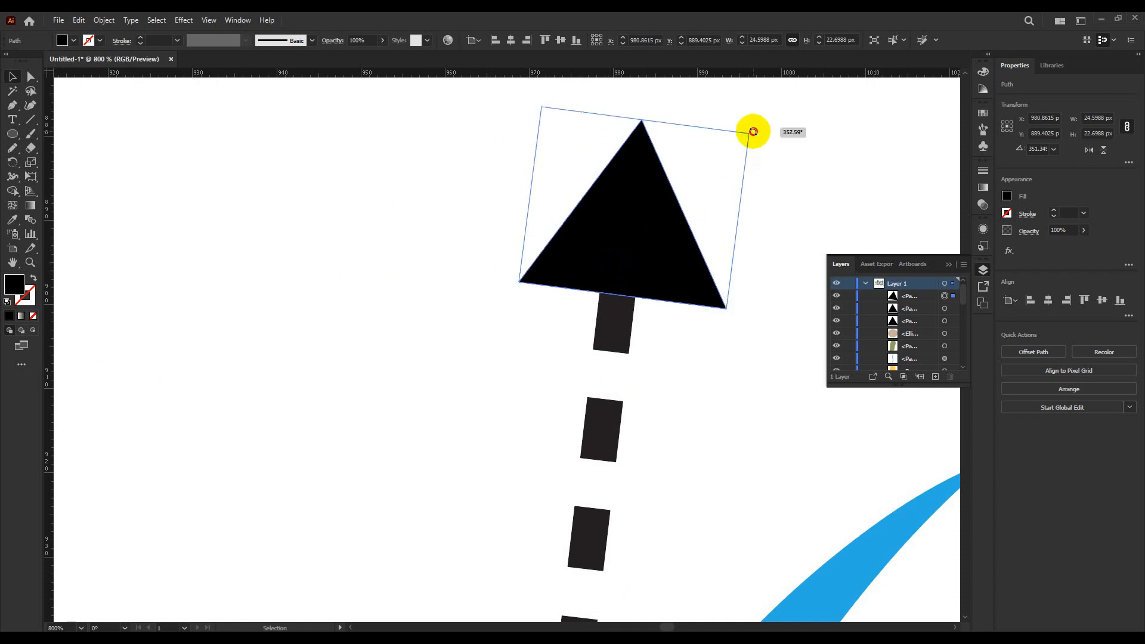
{"action": "scroll", "coordinate": [617, 323], "scroll_direction": "down", "scroll_amount": 2}
{"action": "left_click", "coordinate": [620, 323]}
Step: Copy the arrowhead to the lower end of the rightmost dashed line, rotated to point downward along the line
{"action": "scroll", "coordinate": [636, 314], "scroll_direction": "down", "scroll_amount": 6}
{"action": "left_click_drag", "start_coordinate": [334, 441], "coordinate": [495, 330]}
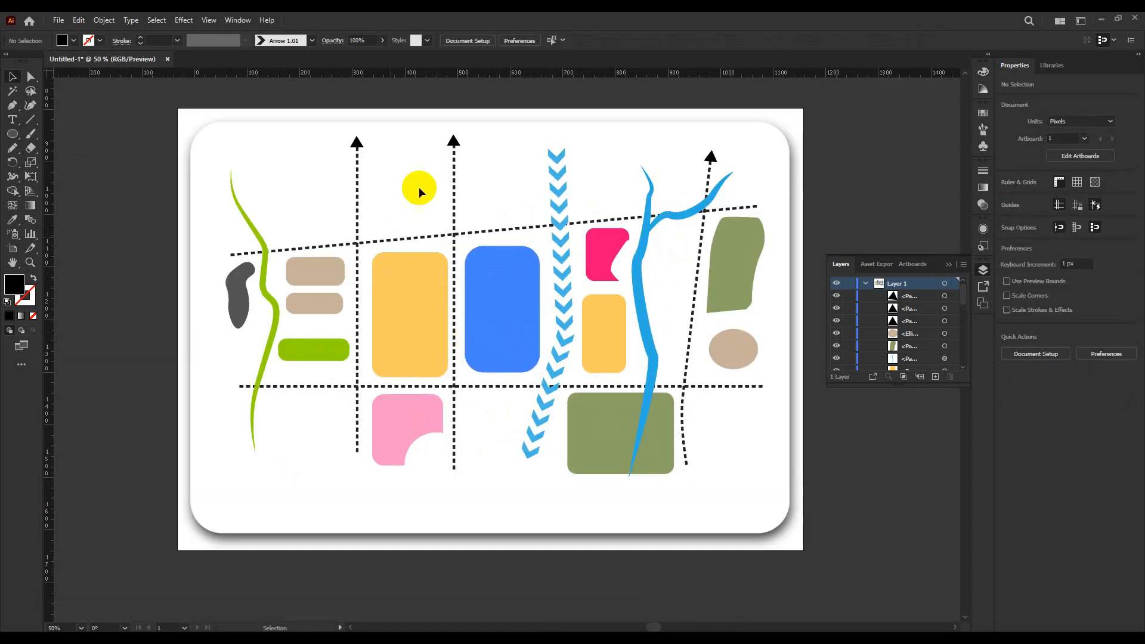
{"action": "left_click_drag", "start_coordinate": [714, 156], "coordinate": [697, 461]}
{"action": "scroll", "coordinate": [696, 466], "scroll_direction": "up", "scroll_amount": 5}
{"action": "left_click_drag", "start_coordinate": [742, 393], "coordinate": [649, 489]}
{"action": "left_click_drag", "start_coordinate": [687, 425], "coordinate": [644, 483]}
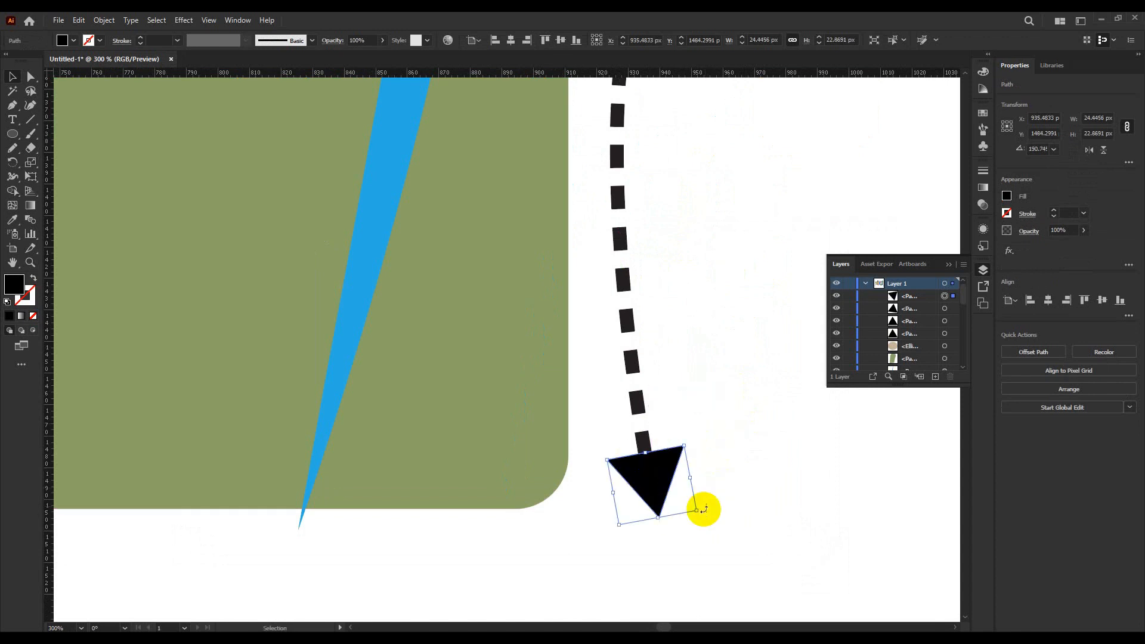
{"action": "left_click_drag", "start_coordinate": [698, 512], "coordinate": [696, 514]}
{"action": "left_click_drag", "start_coordinate": [658, 481], "coordinate": [654, 482]}
{"action": "left_click", "coordinate": [732, 476]}
{"action": "scroll", "coordinate": [732, 475], "scroll_direction": "down", "scroll_amount": 4}
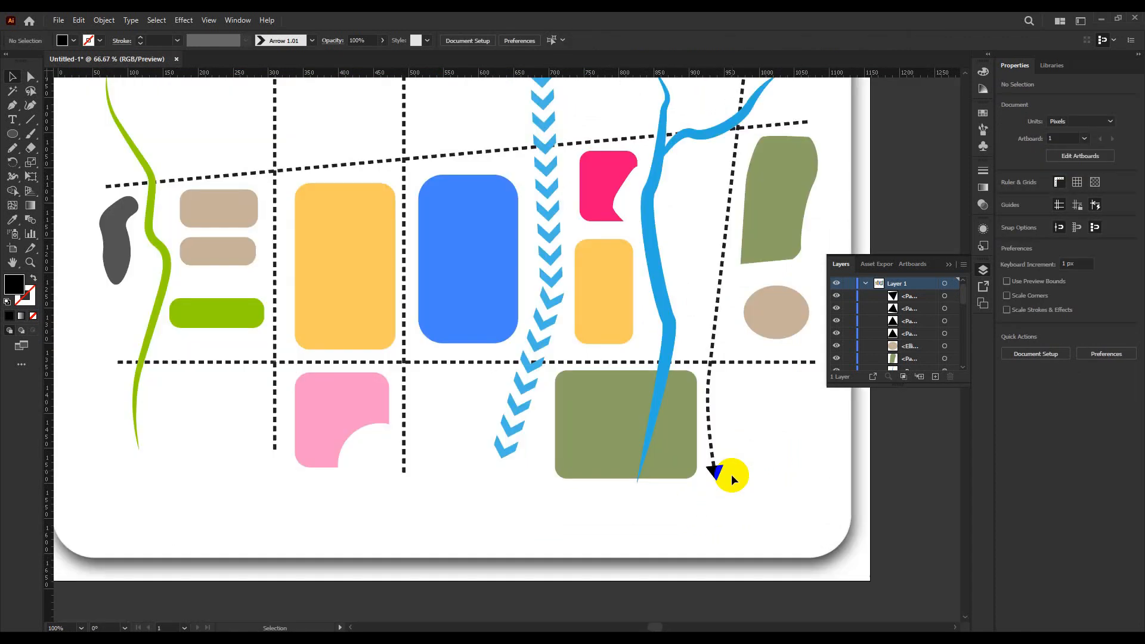
Step: Copy the downward arrowhead to the lower ends of the other two vertical dashed lines, rotated to point straight down
{"action": "left_click_drag", "start_coordinate": [579, 504], "coordinate": [404, 481]}
{"action": "scroll", "coordinate": [375, 479], "scroll_direction": "up", "scroll_amount": 4}
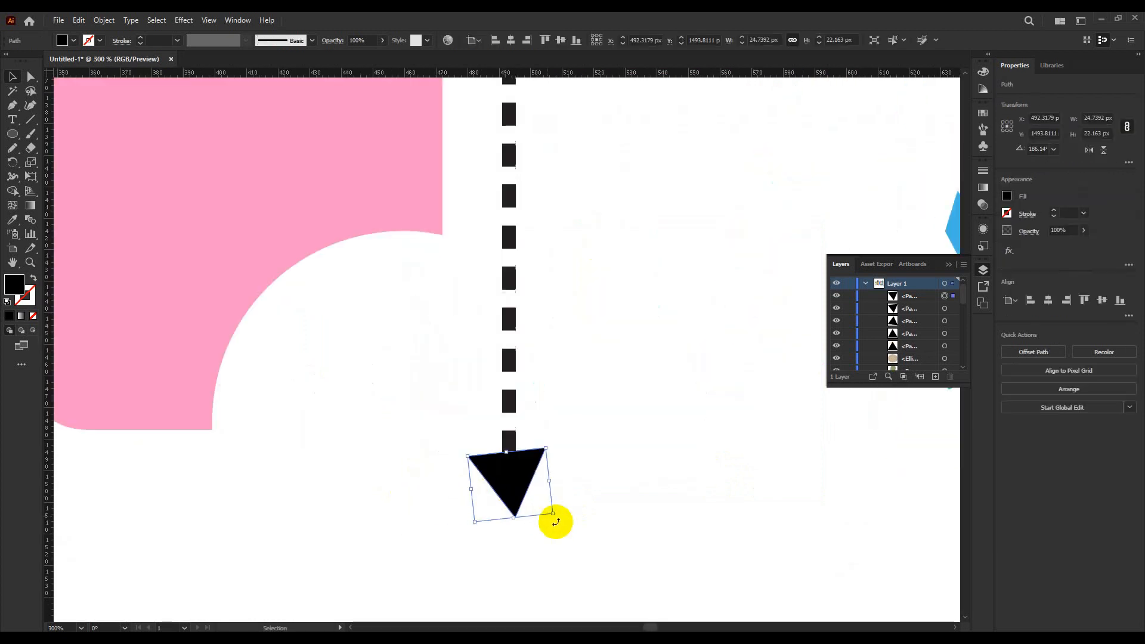
{"action": "left_click_drag", "start_coordinate": [556, 515], "coordinate": [703, 423]}
{"action": "scroll", "coordinate": [601, 478], "scroll_direction": "down", "scroll_amount": 3}
{"action": "scroll", "coordinate": [442, 499], "scroll_direction": "down", "scroll_amount": 4}
{"action": "scroll", "coordinate": [401, 537], "scroll_direction": "up", "scroll_amount": 2}
{"action": "scroll", "coordinate": [713, 440], "scroll_direction": "up", "scroll_amount": 4}
{"action": "left_click_drag", "start_coordinate": [680, 455], "coordinate": [706, 424]}
{"action": "left_click", "coordinate": [660, 497]}
Step: Copy the arrowhead to both ends of the horizontal dashed road, pointing outward
{"action": "scroll", "coordinate": [660, 498], "scroll_direction": "down", "scroll_amount": 4}
{"action": "left_click_drag", "start_coordinate": [672, 476], "coordinate": [669, 296]}
{"action": "left_click", "coordinate": [630, 527]}
{"action": "left_click_drag", "start_coordinate": [625, 527], "coordinate": [747, 514]}
{"action": "left_click_drag", "start_coordinate": [794, 464], "coordinate": [276, 463]}
{"action": "scroll", "coordinate": [254, 464], "scroll_direction": "up", "scroll_amount": 3}
{"action": "left_click", "coordinate": [386, 515]}
Step: Copy outward-pointing arrowheads onto the ends of the slanted dashed road and collapse the layer list
{"action": "scroll", "coordinate": [390, 525], "scroll_direction": "down", "scroll_amount": 3}
{"action": "scroll", "coordinate": [375, 417], "scroll_direction": "up", "scroll_amount": 1}
{"action": "left_click_drag", "start_coordinate": [350, 539], "coordinate": [338, 363]}
{"action": "left_click", "coordinate": [406, 277]}
{"action": "scroll", "coordinate": [407, 275], "scroll_direction": "down", "scroll_amount": 2}
{"action": "left_click_drag", "start_coordinate": [876, 496], "coordinate": [783, 470]}
{"action": "scroll", "coordinate": [386, 300], "scroll_direction": "up", "scroll_amount": 1}
{"action": "left_click", "coordinate": [949, 264]}
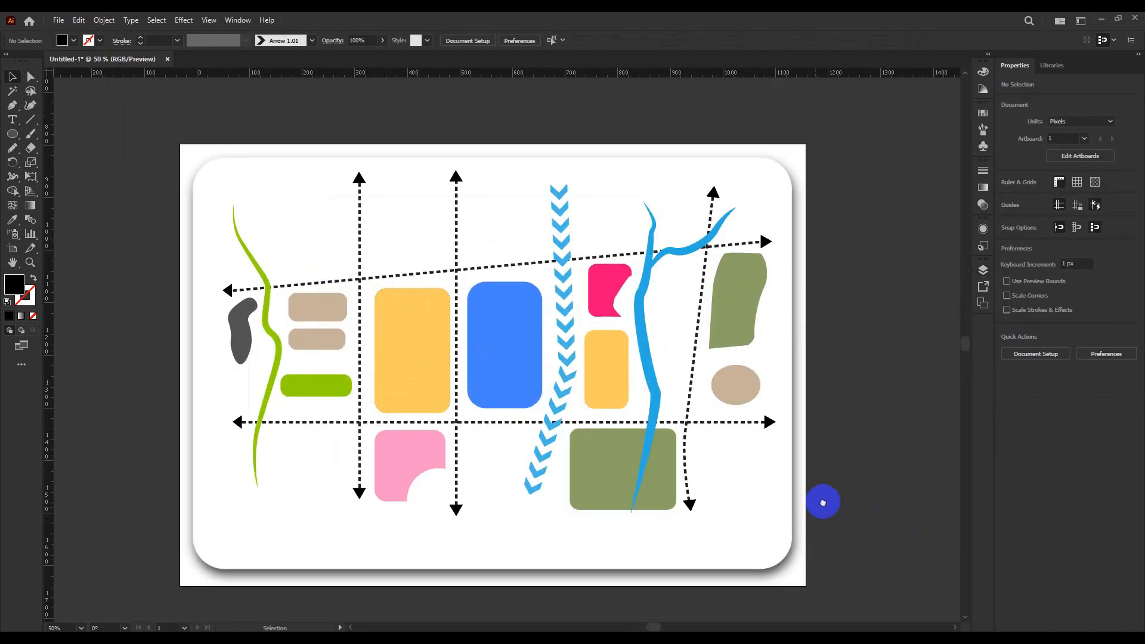